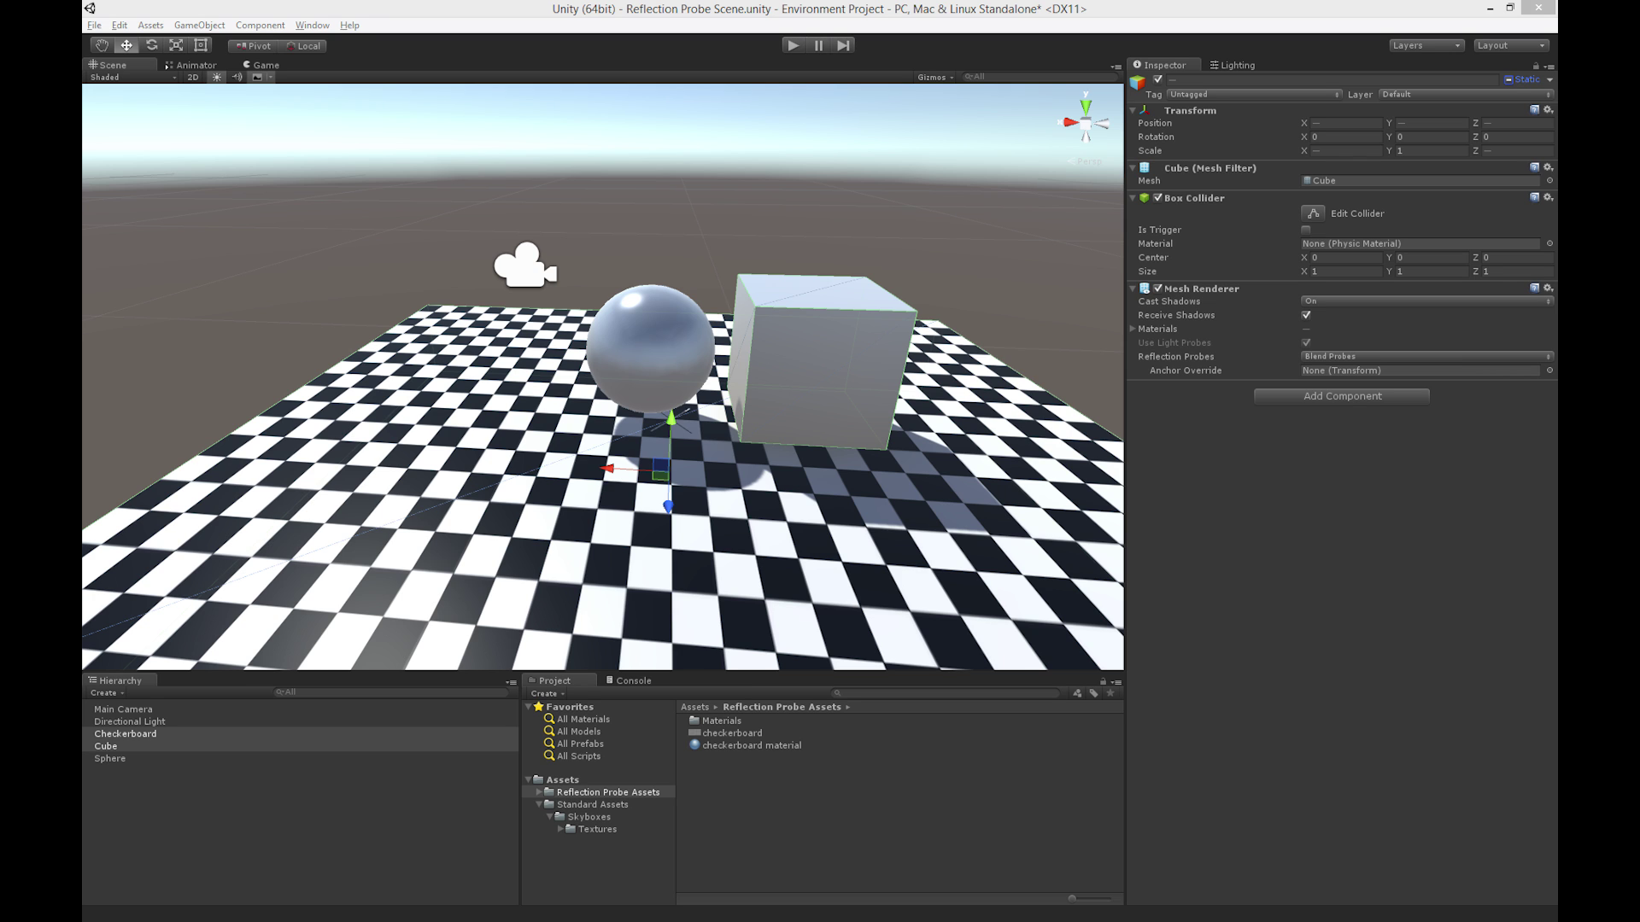
pyautogui.keyDown('alt'); pyautogui.moveTo(838, 520); pyautogui.dragTo(760, 453); pyautogui.keyUp('alt')
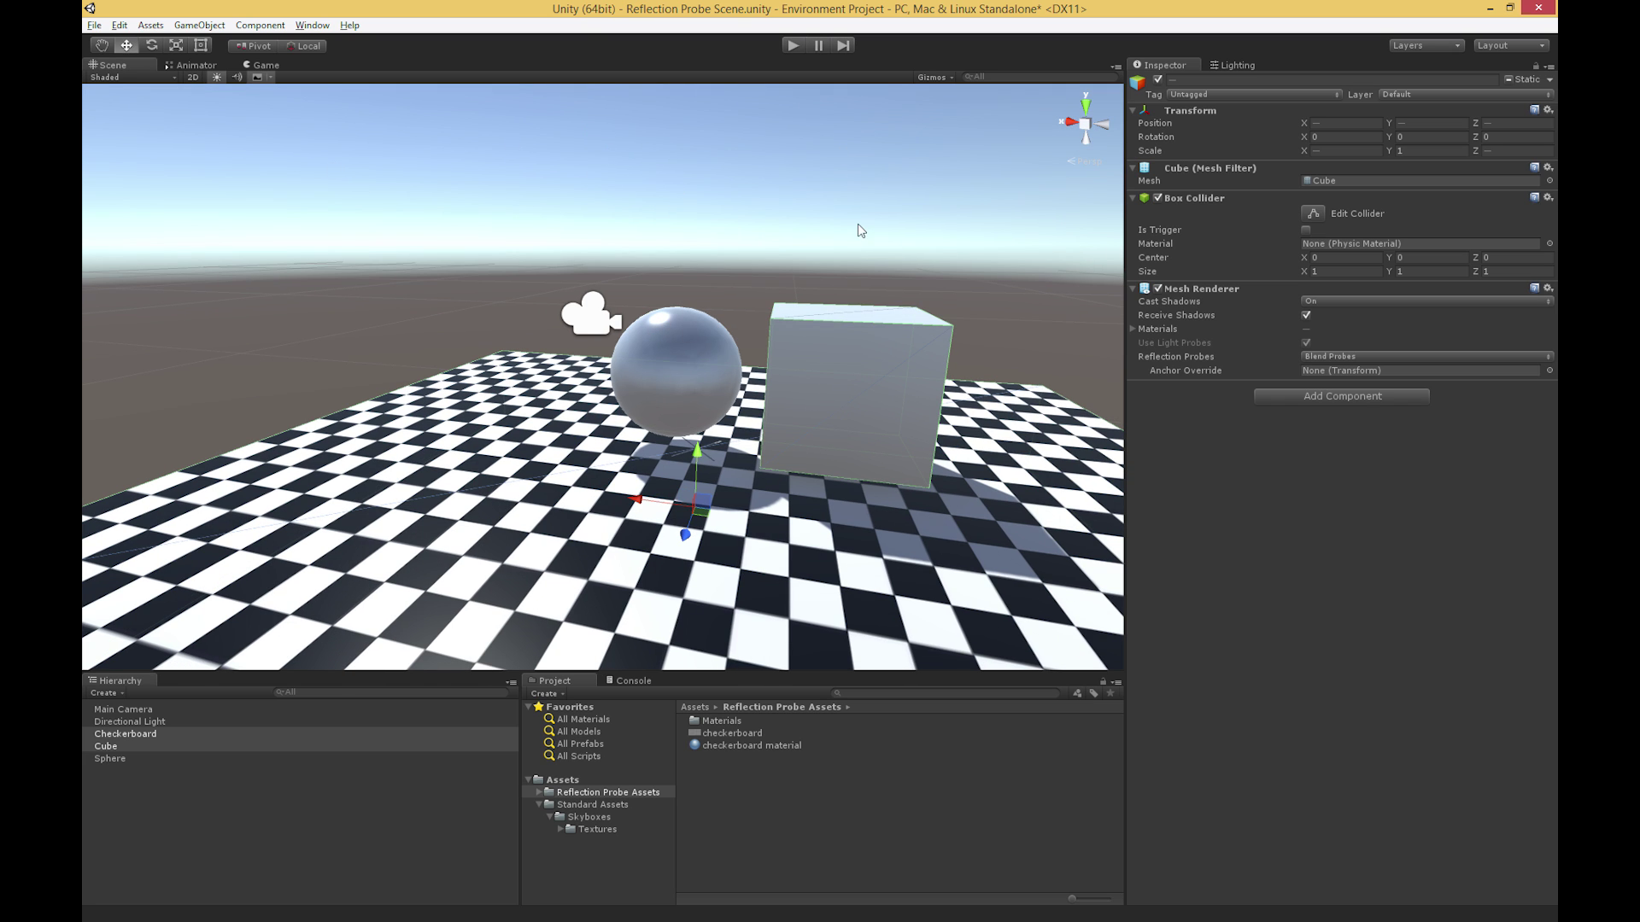
pyautogui.scroll(-3, 510, 393)
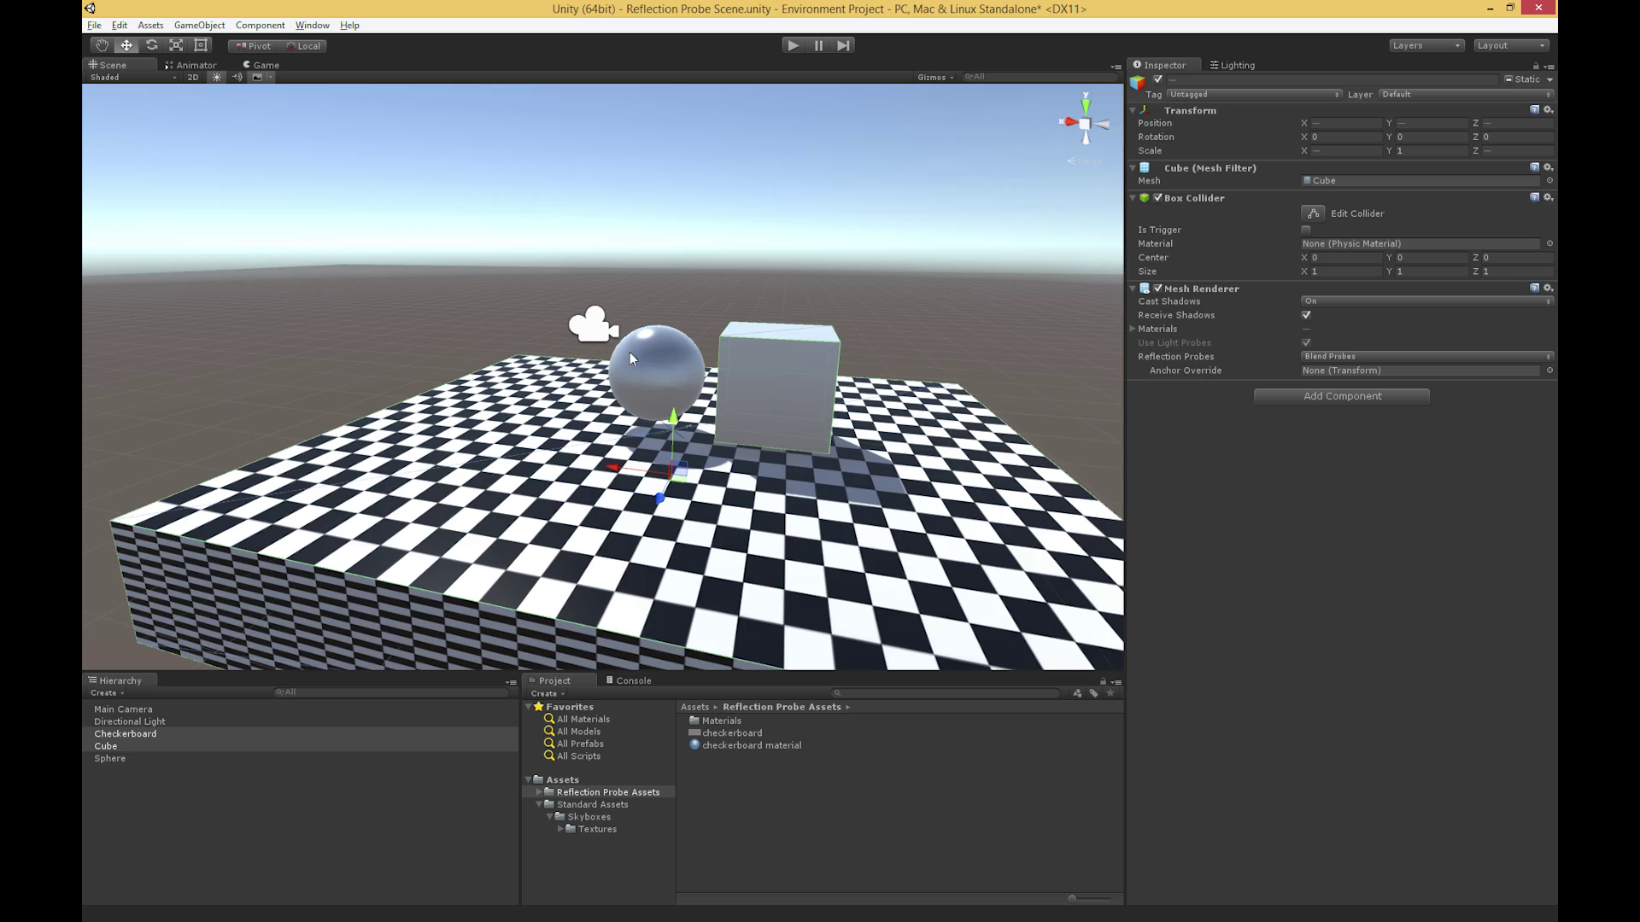
pyautogui.keyDown('alt'); pyautogui.moveTo(680, 344); pyautogui.dragTo(817, 495); pyautogui.keyUp('alt')
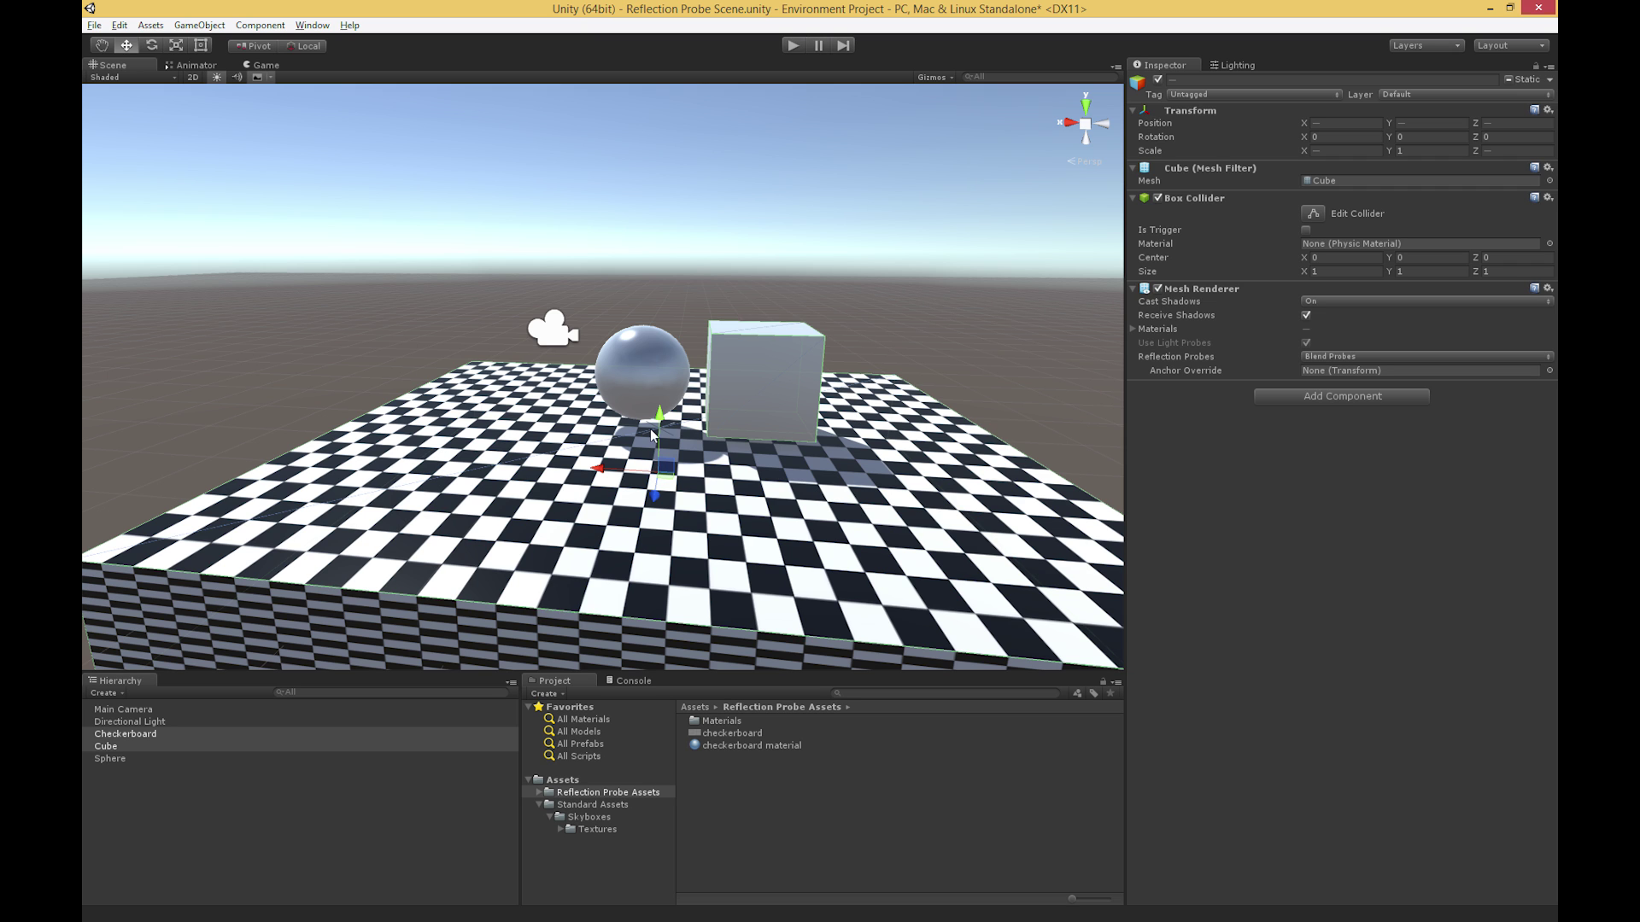
pyautogui.scroll(2, 651, 433)
pyautogui.scroll(3, 671, 402)
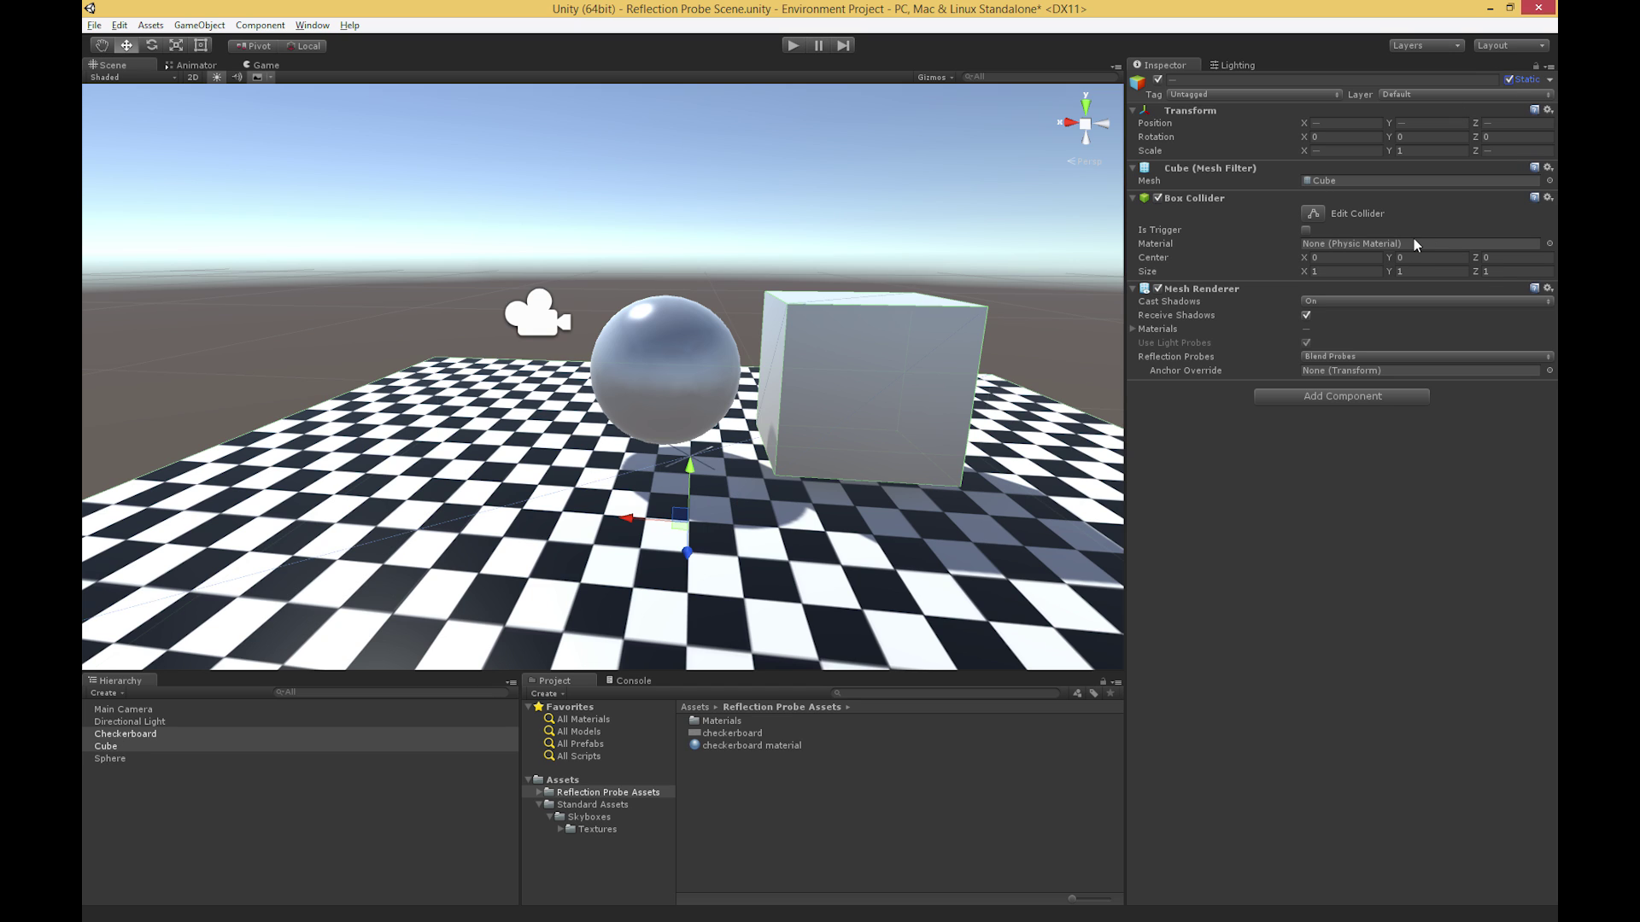
# Review the individual static flags of the selected Checkerboard and Cube, switching Static off and back on.
pyautogui.click(1509, 79)
pyautogui.click(1548, 79)
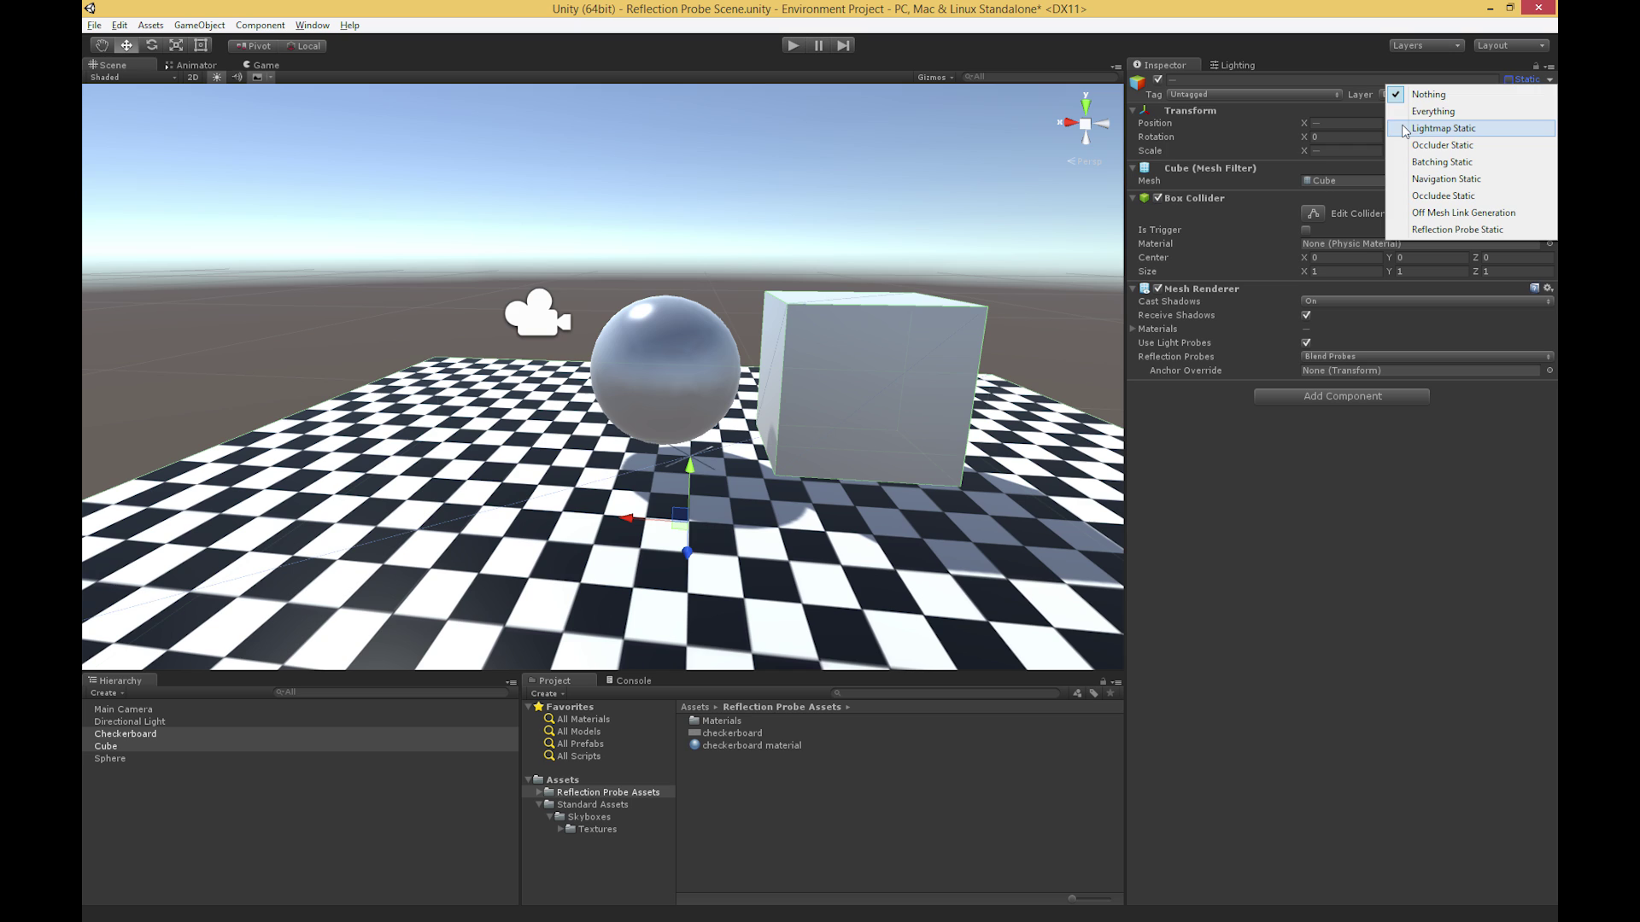
pyautogui.click(1328, 66)
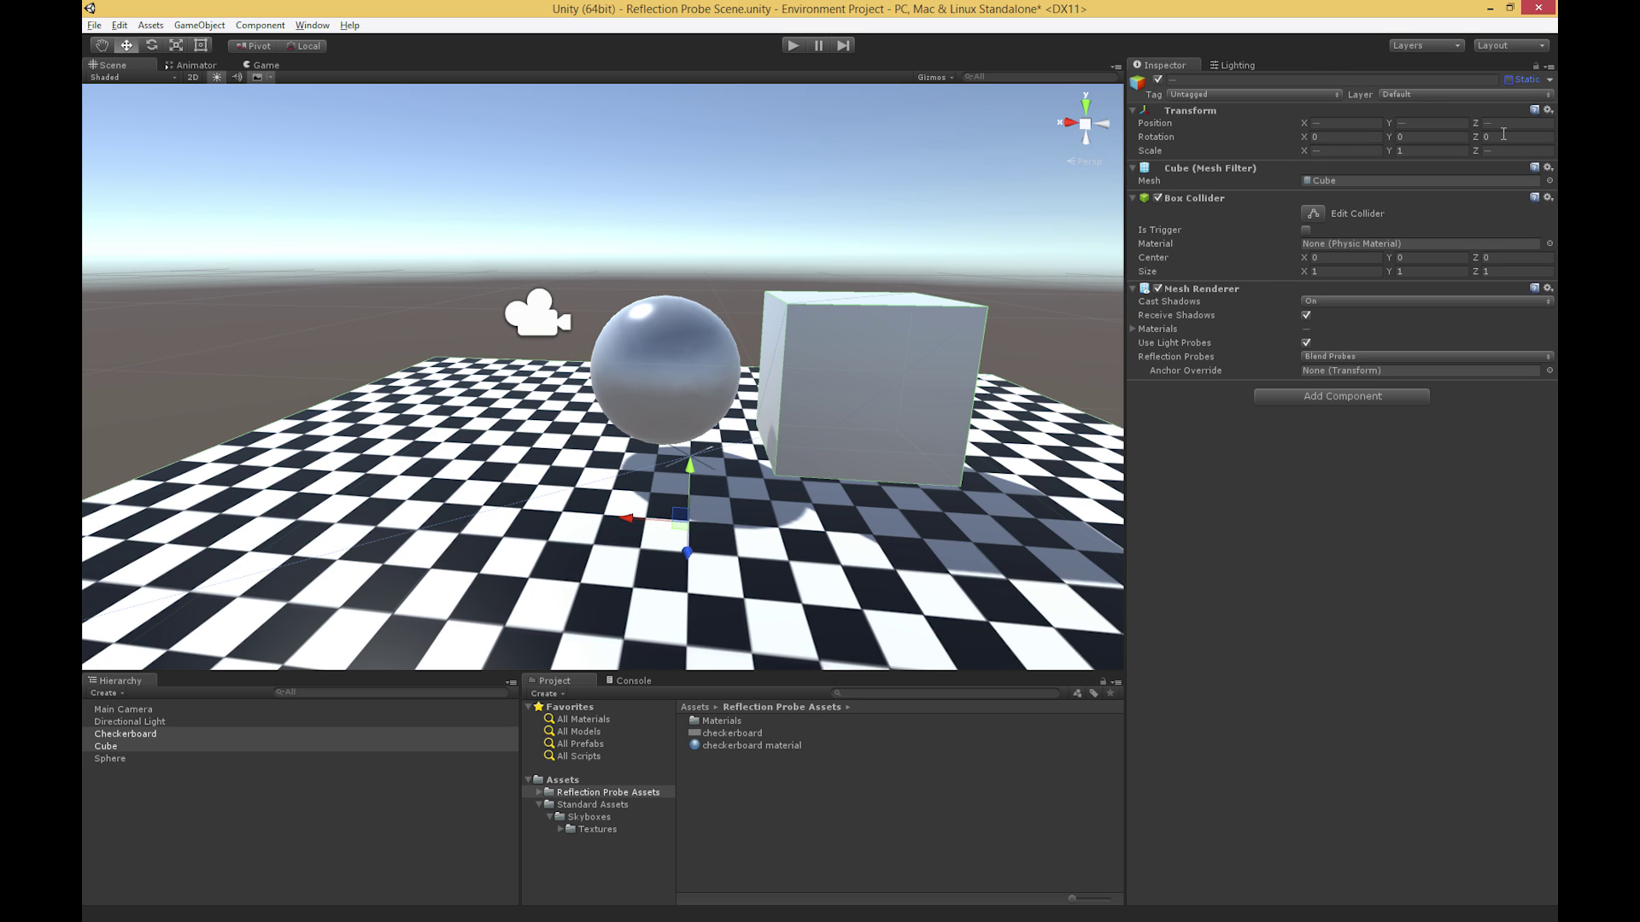
pyautogui.click(1508, 79)
# Add a Reflection Probe light object to the scene.
pyautogui.click(198, 26)
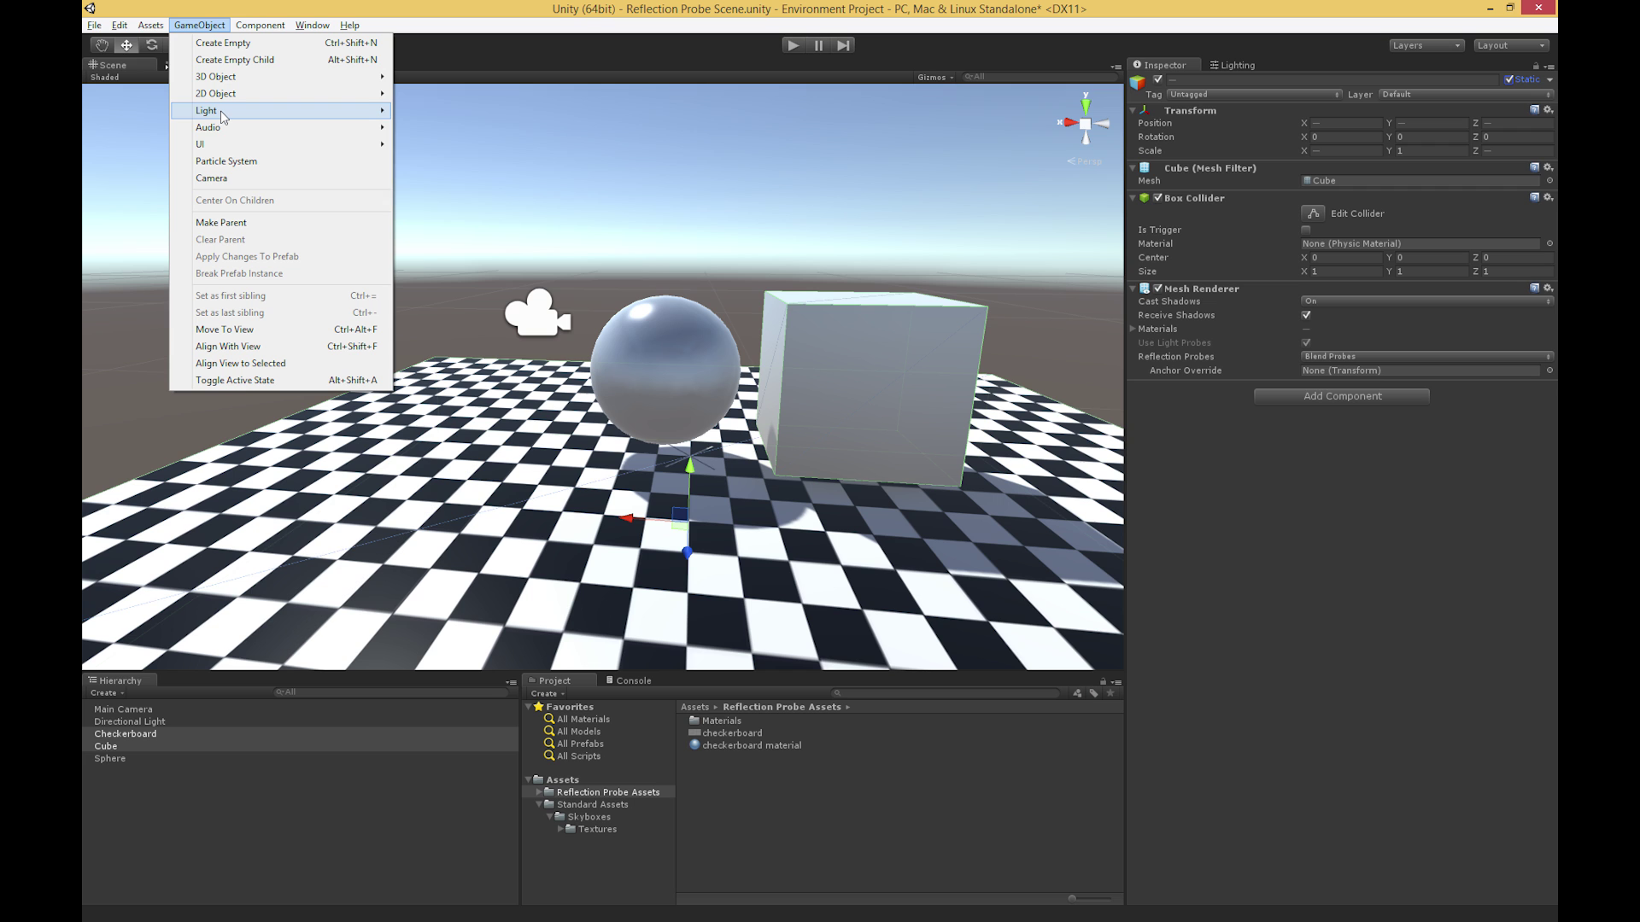
pyautogui.moveTo(223, 112)
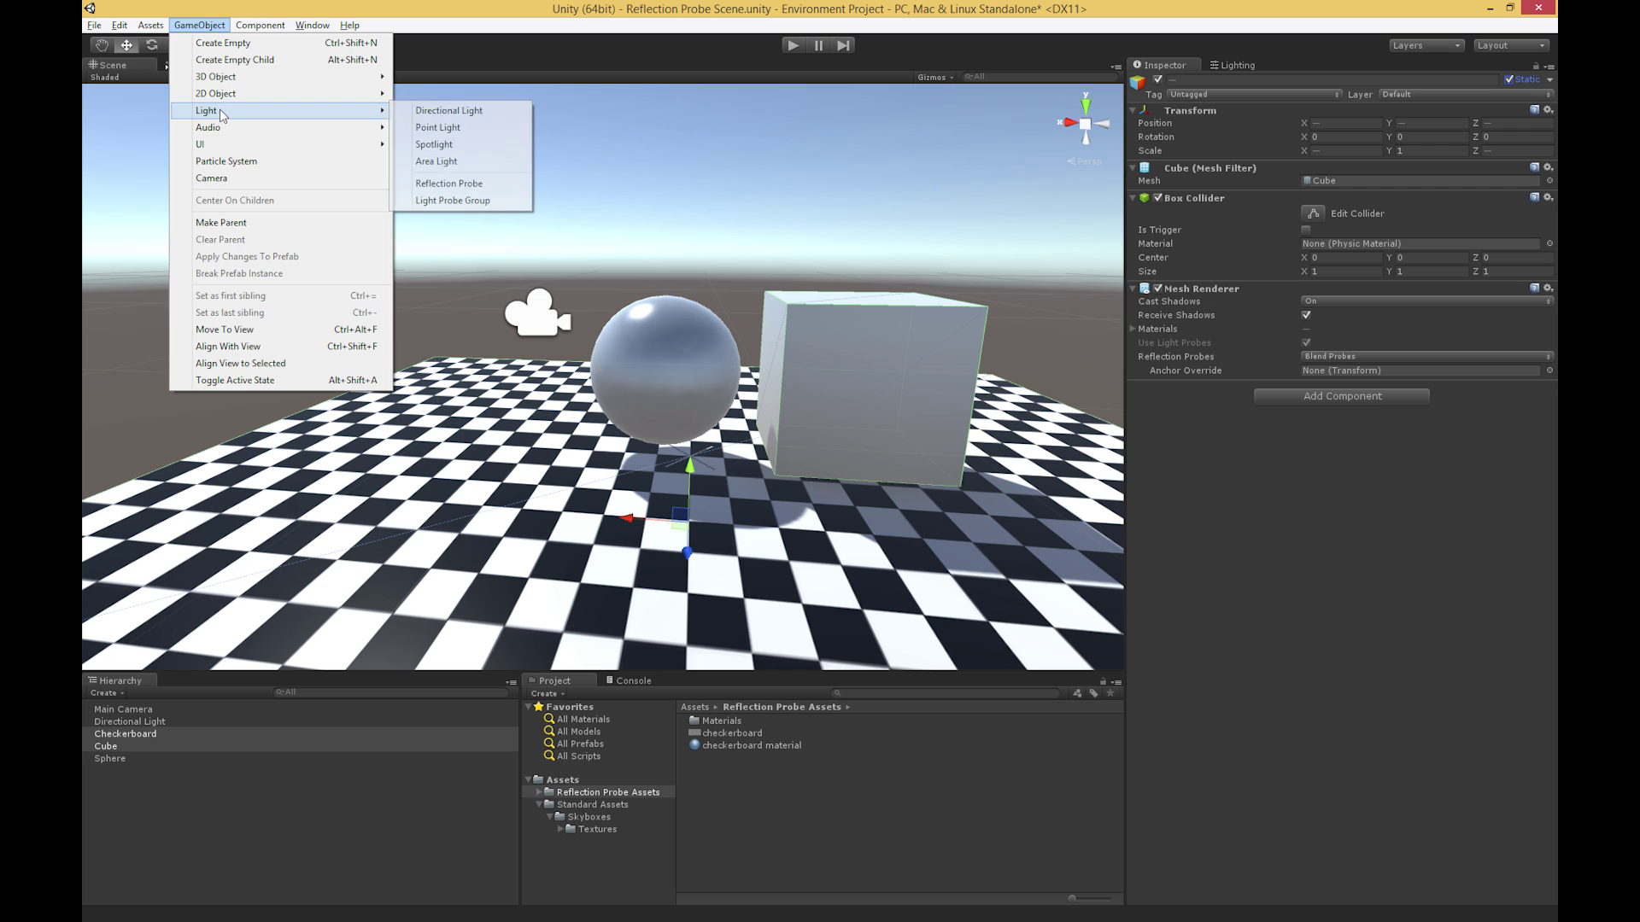
pyautogui.click(446, 184)
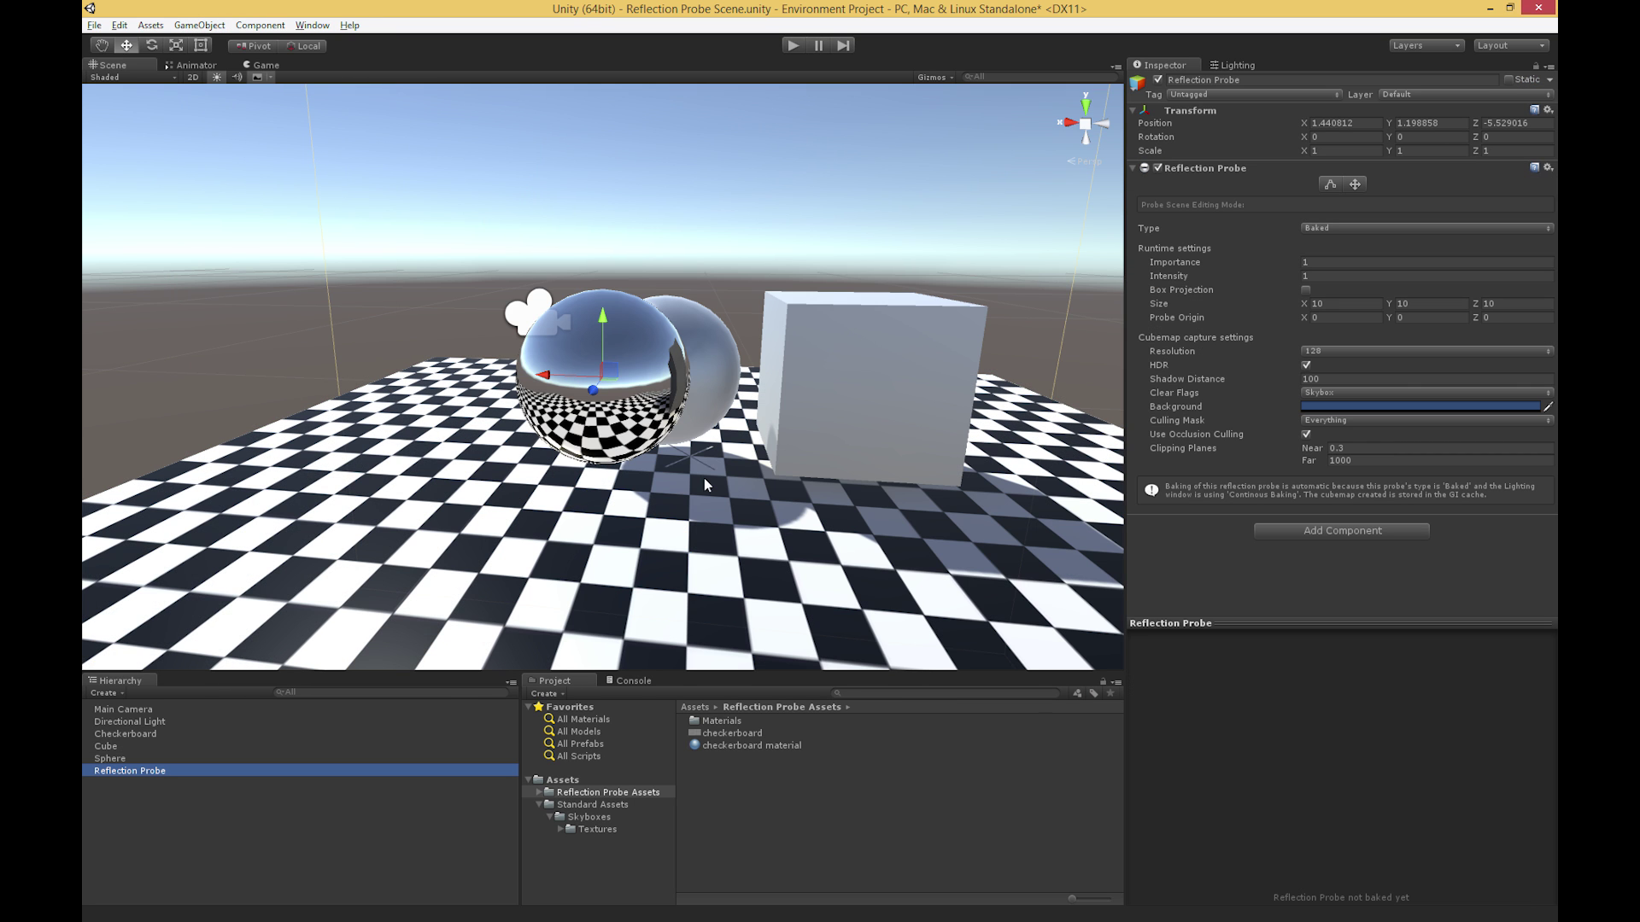
# Make the Reflection Probe a child of the Sphere in the scene hierarchy.
pyautogui.keyDown('alt'); pyautogui.moveTo(893, 506); pyautogui.dragTo(452, 640); pyautogui.keyUp('alt')
pyautogui.scroll(1, 621, 420)
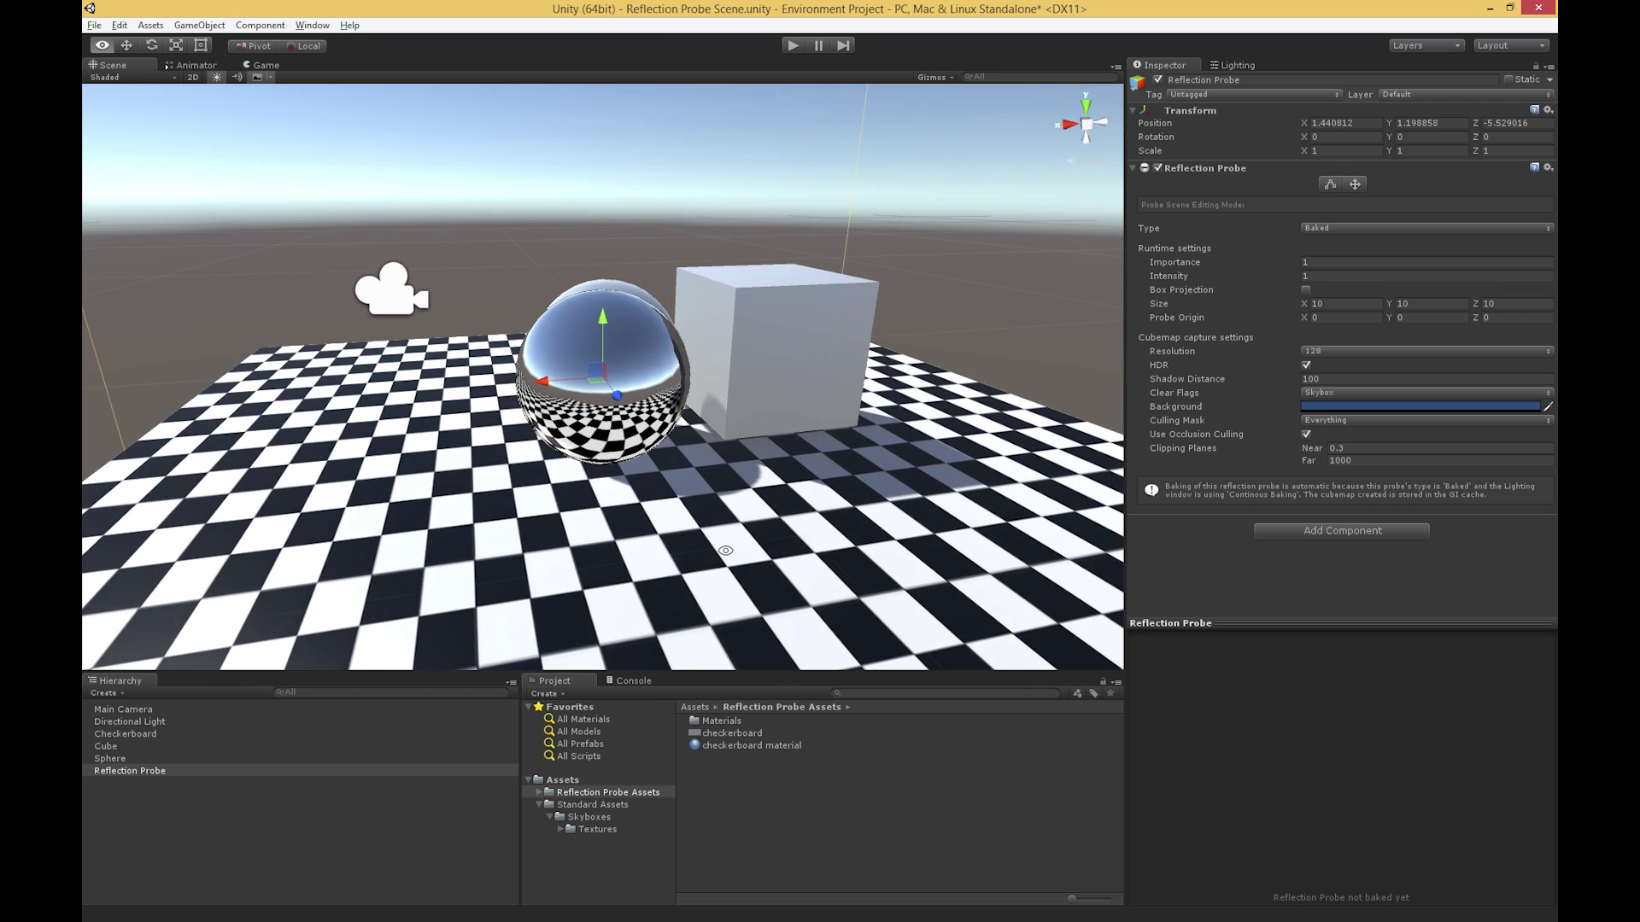
pyautogui.keyDown('alt'); pyautogui.moveTo(726, 551); pyautogui.dragTo(592, 434); pyautogui.keyUp('alt')
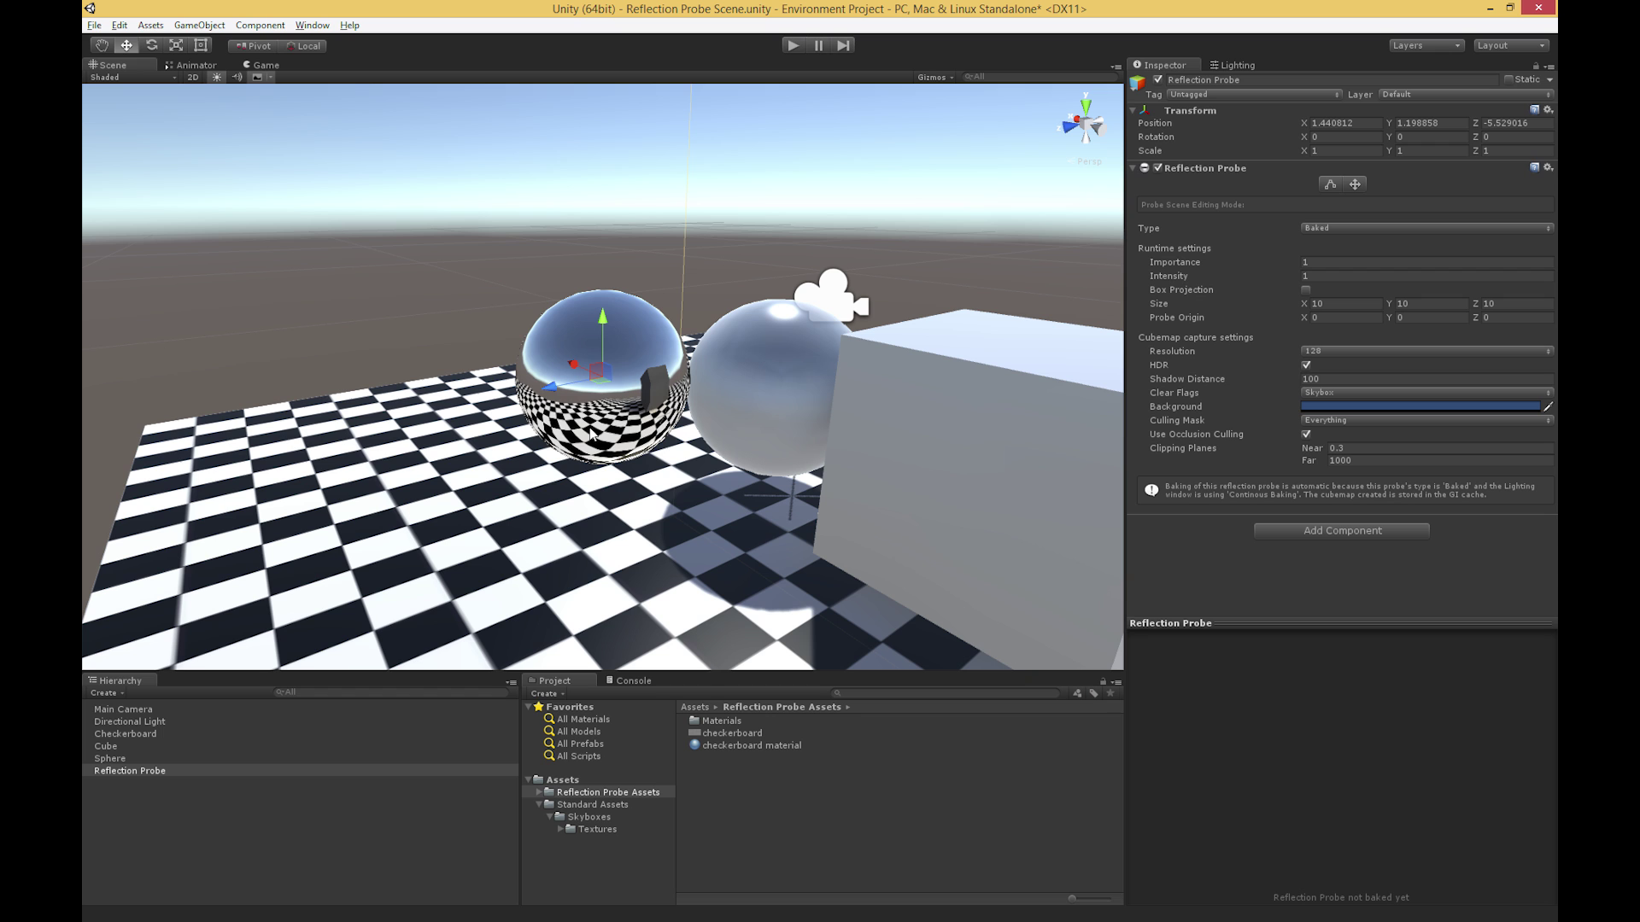
pyautogui.keyDown('alt'); pyautogui.moveTo(658, 461); pyautogui.dragTo(298, 718); pyautogui.keyUp('alt')
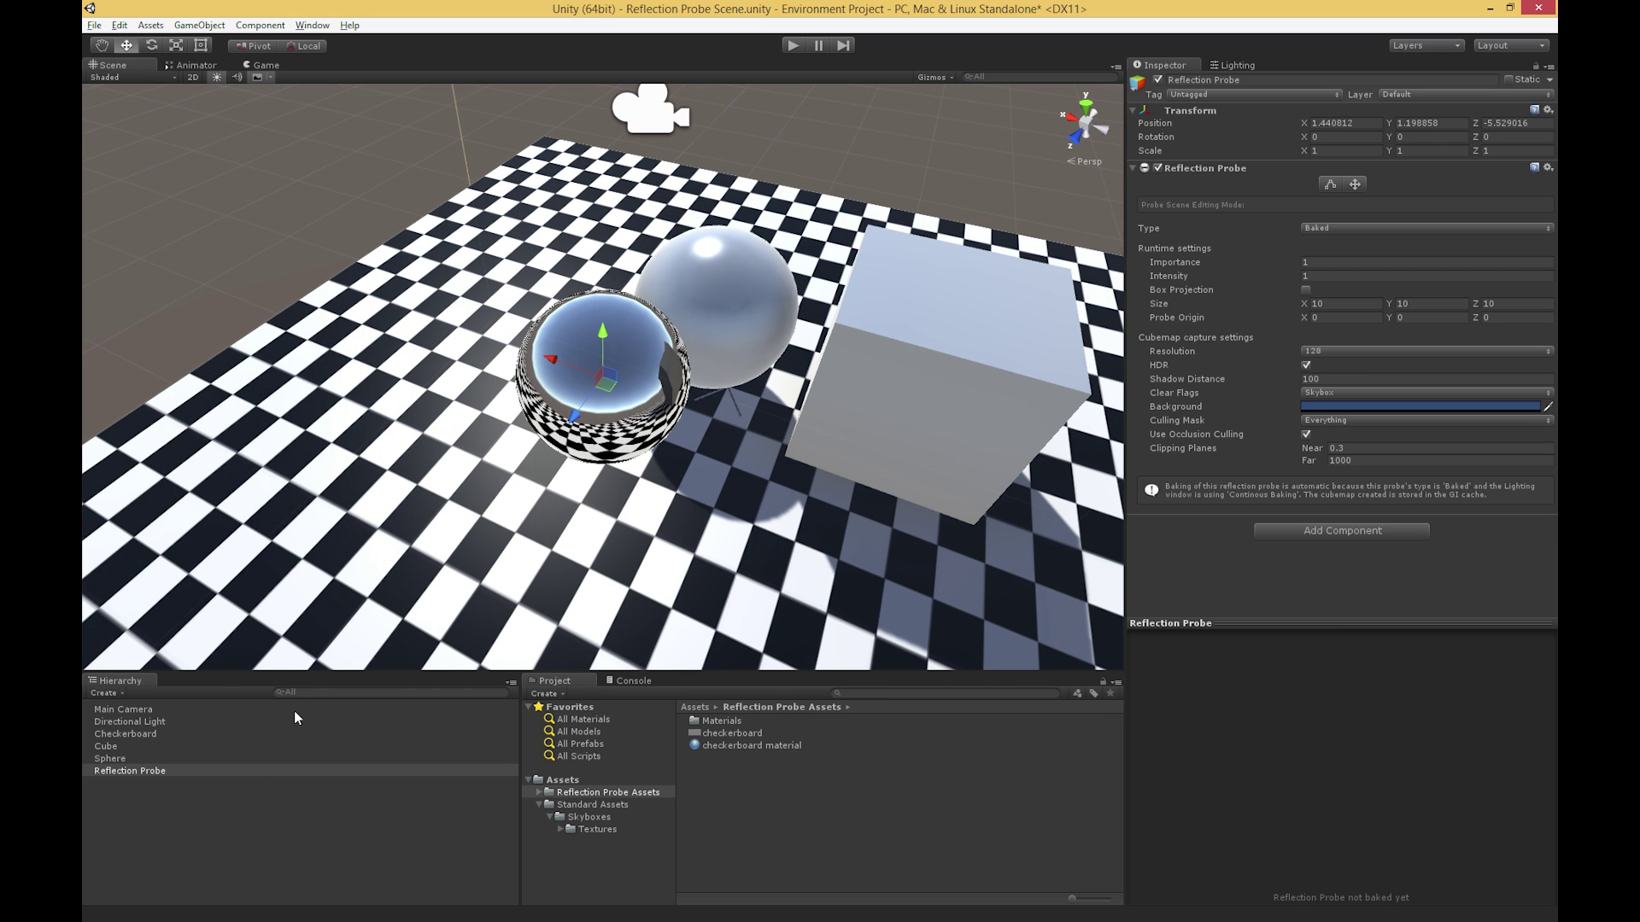
pyautogui.moveTo(107, 772); pyautogui.dragTo(111, 758)
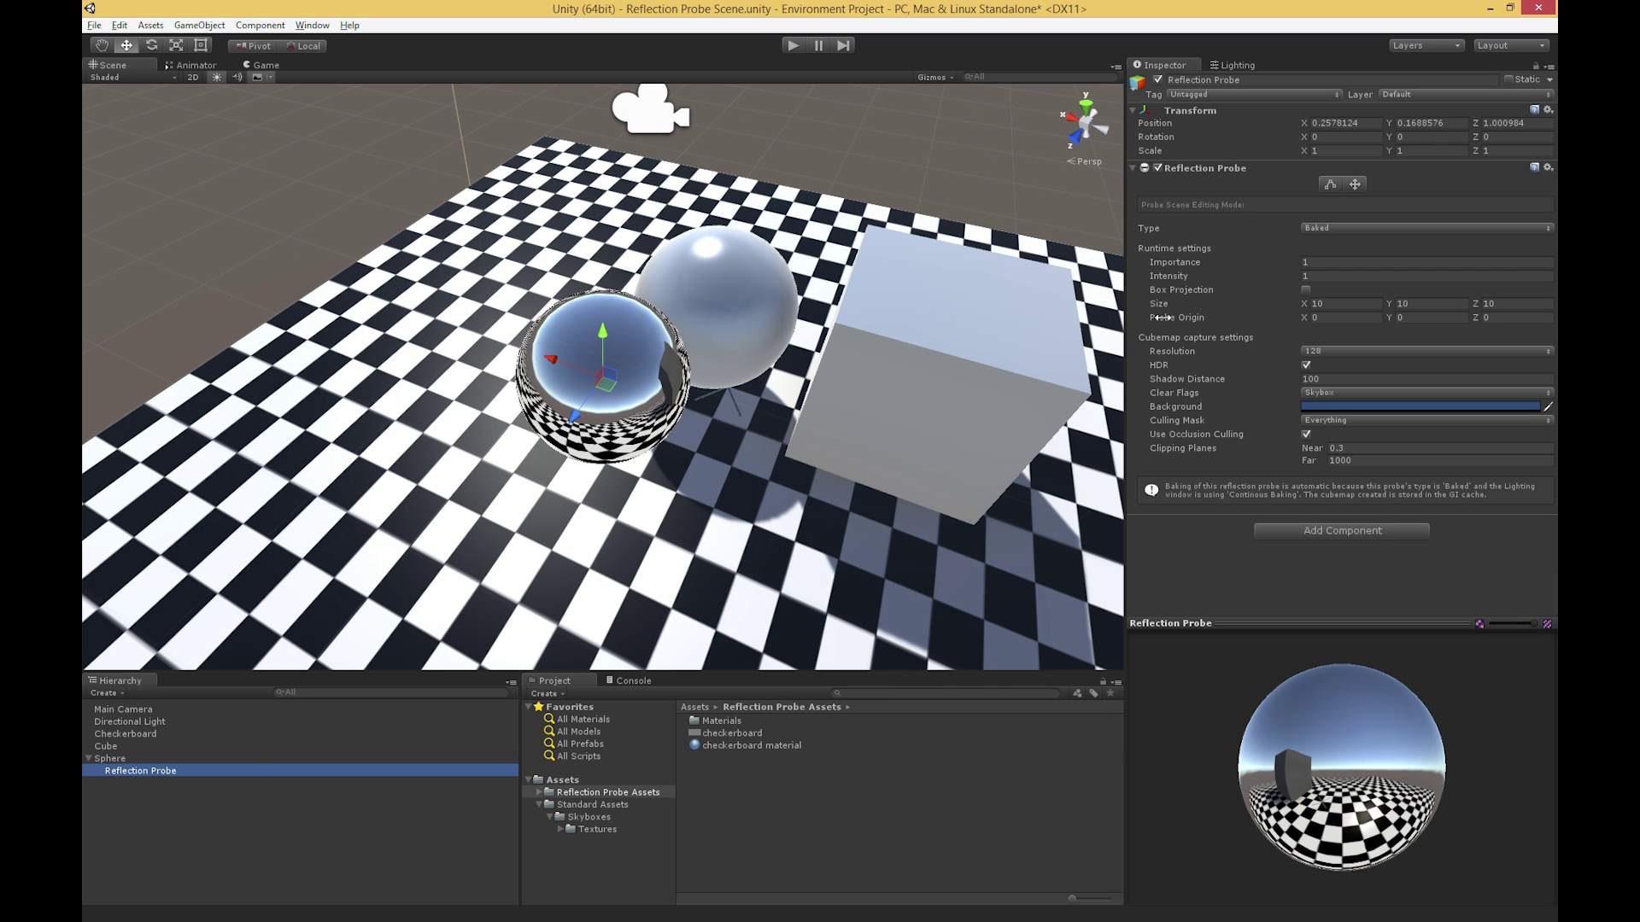
# Set the Reflection Probe's position to X 0, Y 0, Z 0 so it sits at the Sphere's centre.
pyautogui.click(1352, 123)
pyautogui.write('0')
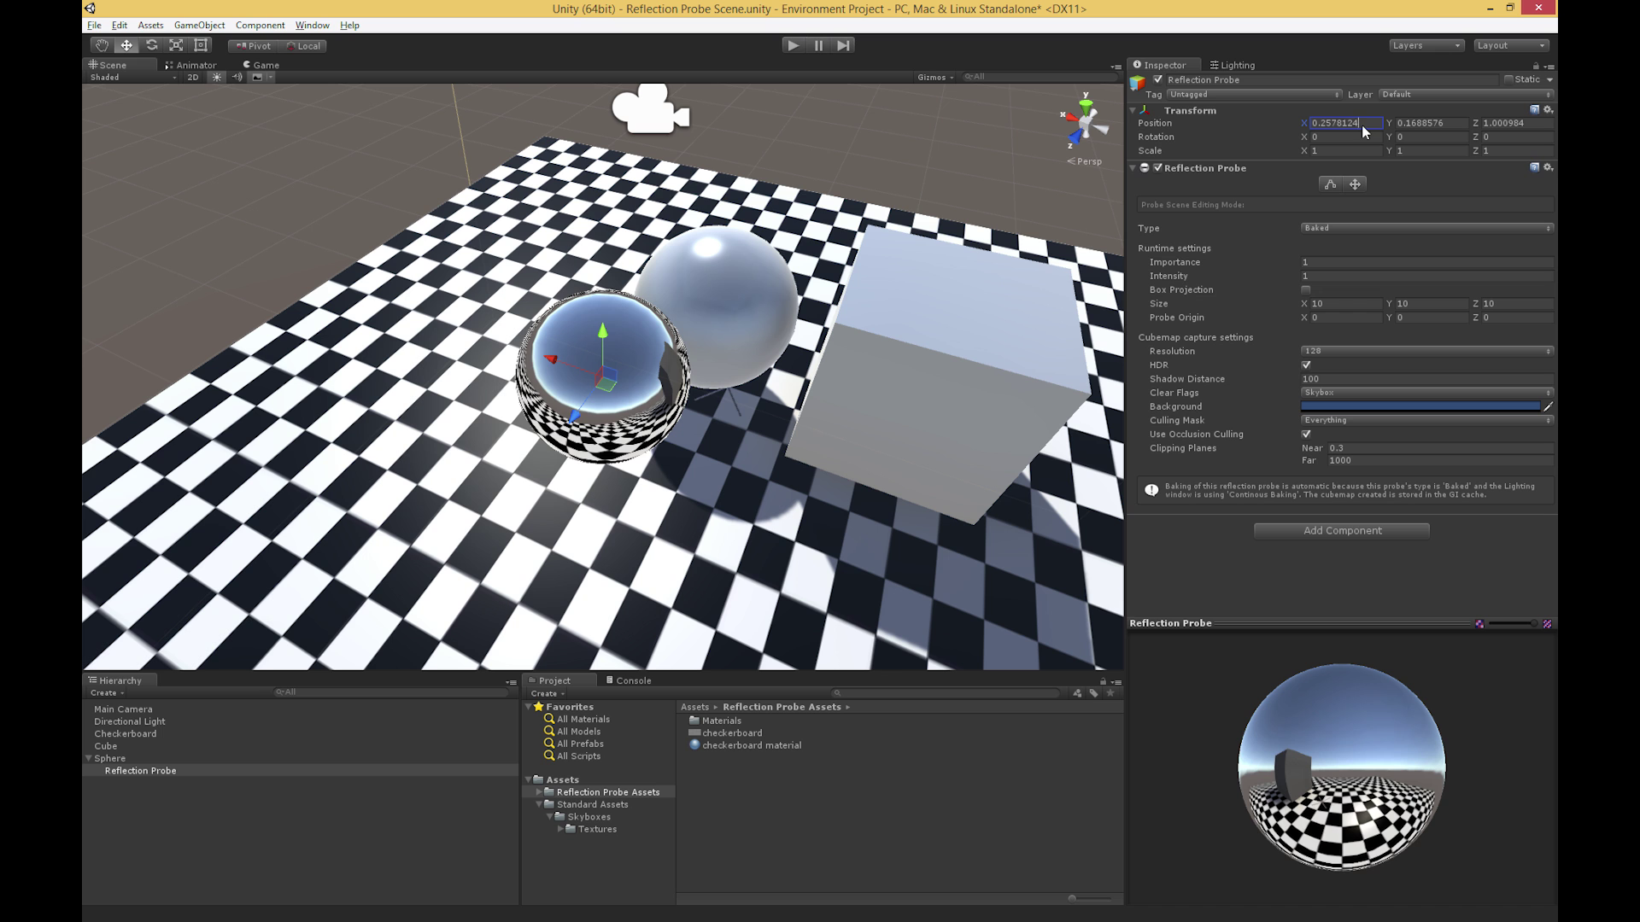
pyautogui.press('Tab')
pyautogui.write('0')
pyautogui.press('Tab')
pyautogui.write('0')
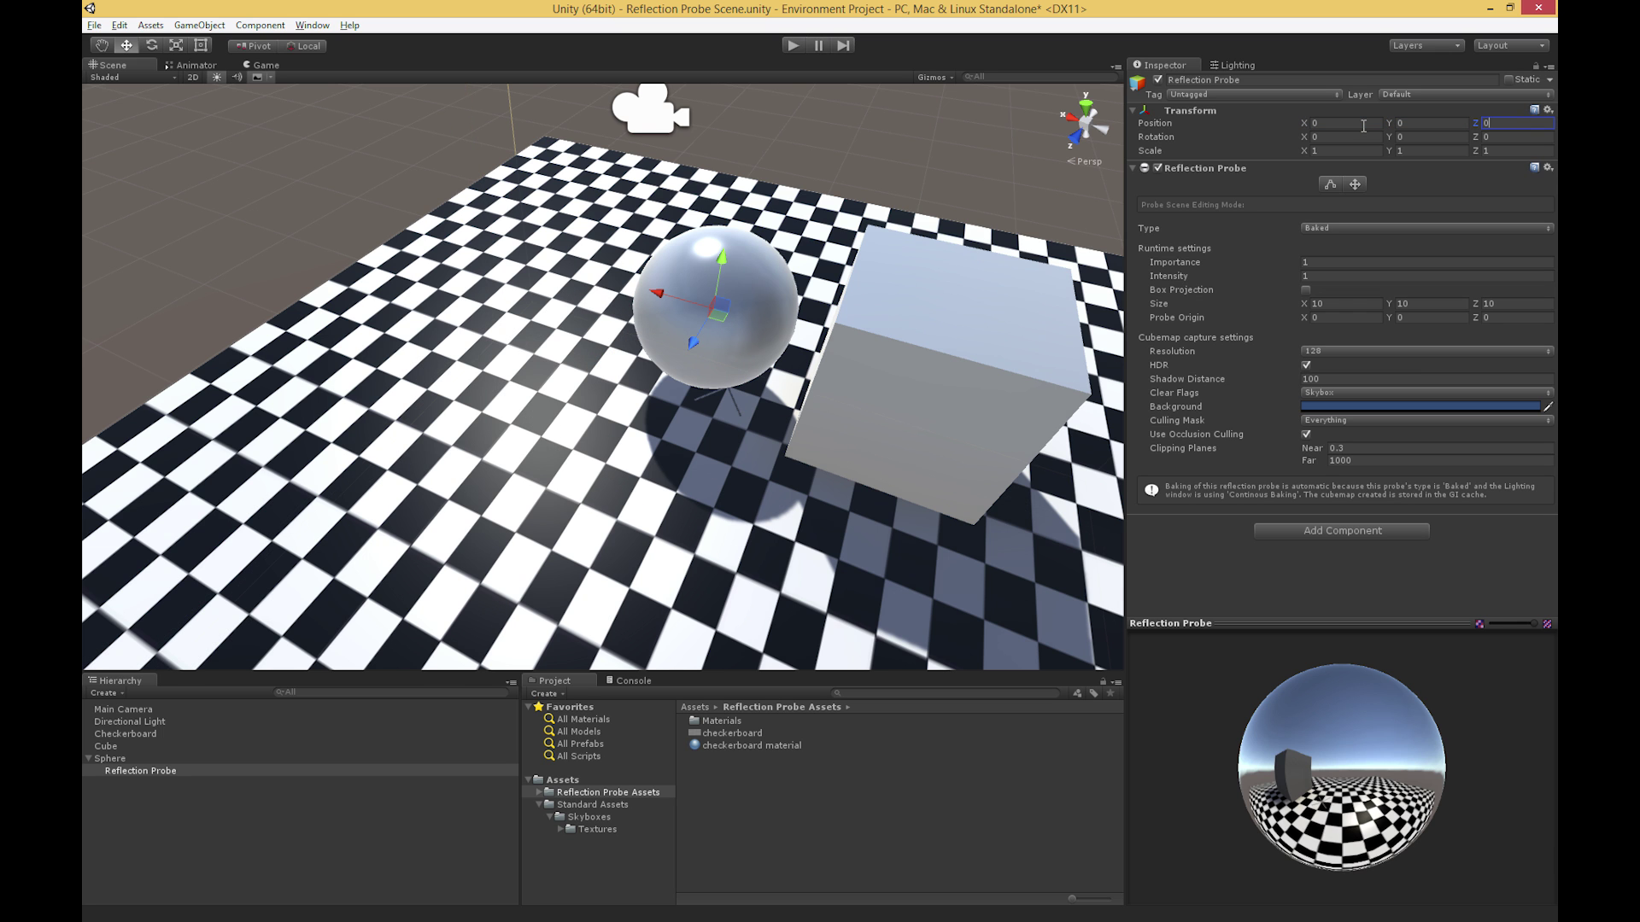
# Select the Sphere and raise the Smoothness of its checkerboard material to about 0.78.
pyautogui.keyDown('alt'); pyautogui.moveTo(702, 546); pyautogui.dragTo(711, 393); pyautogui.keyUp('alt')
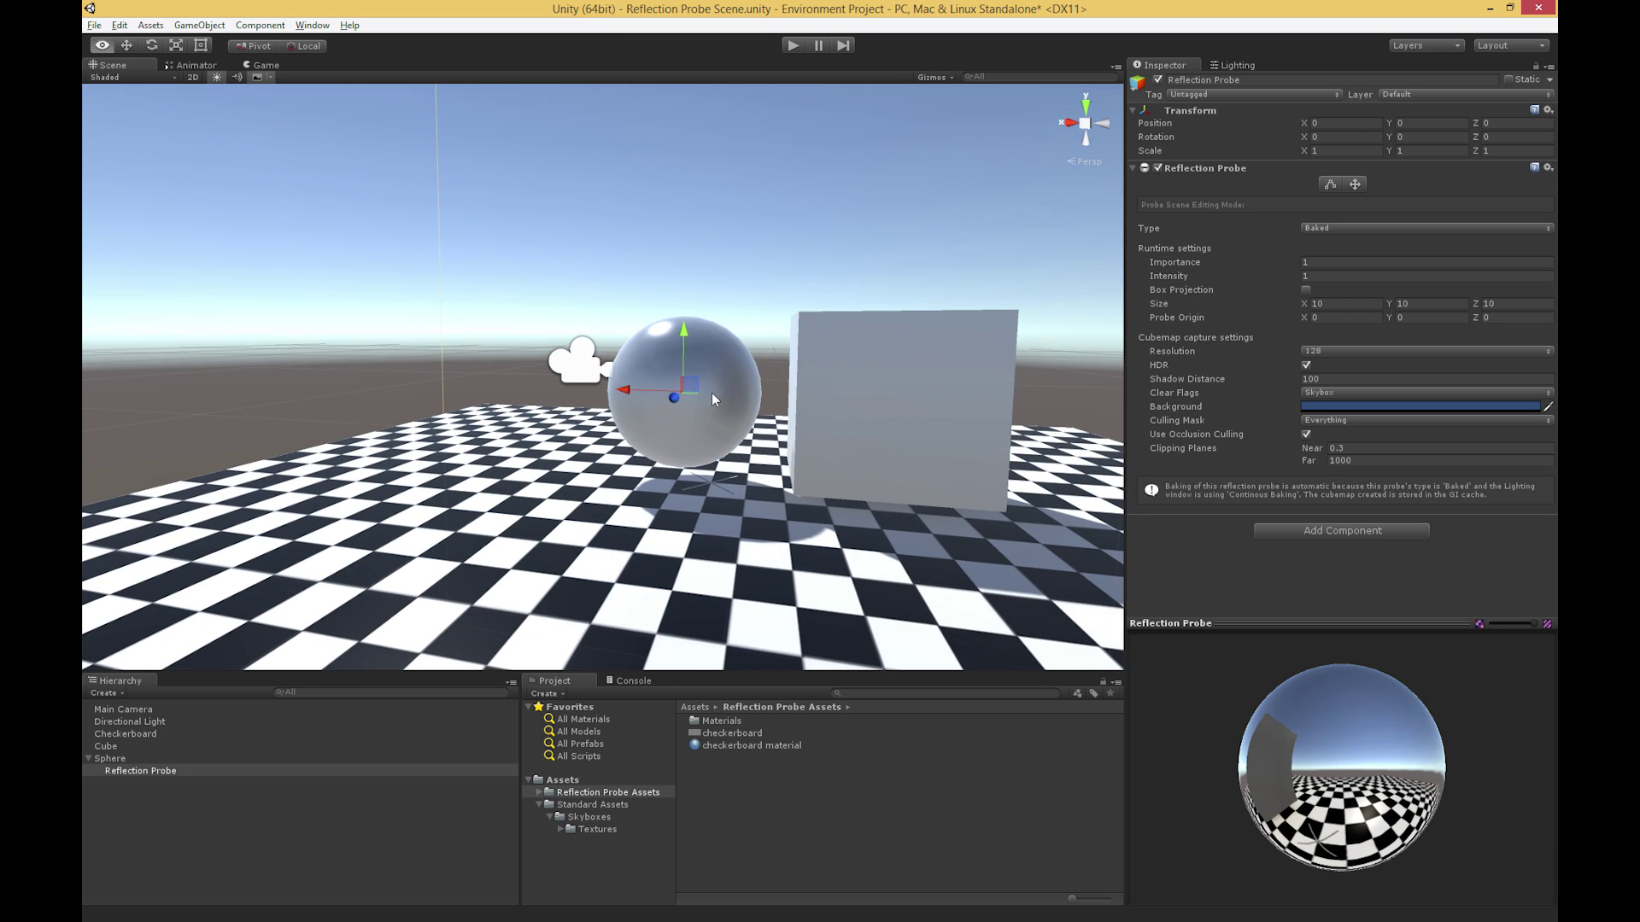
pyautogui.scroll(5, 749, 422)
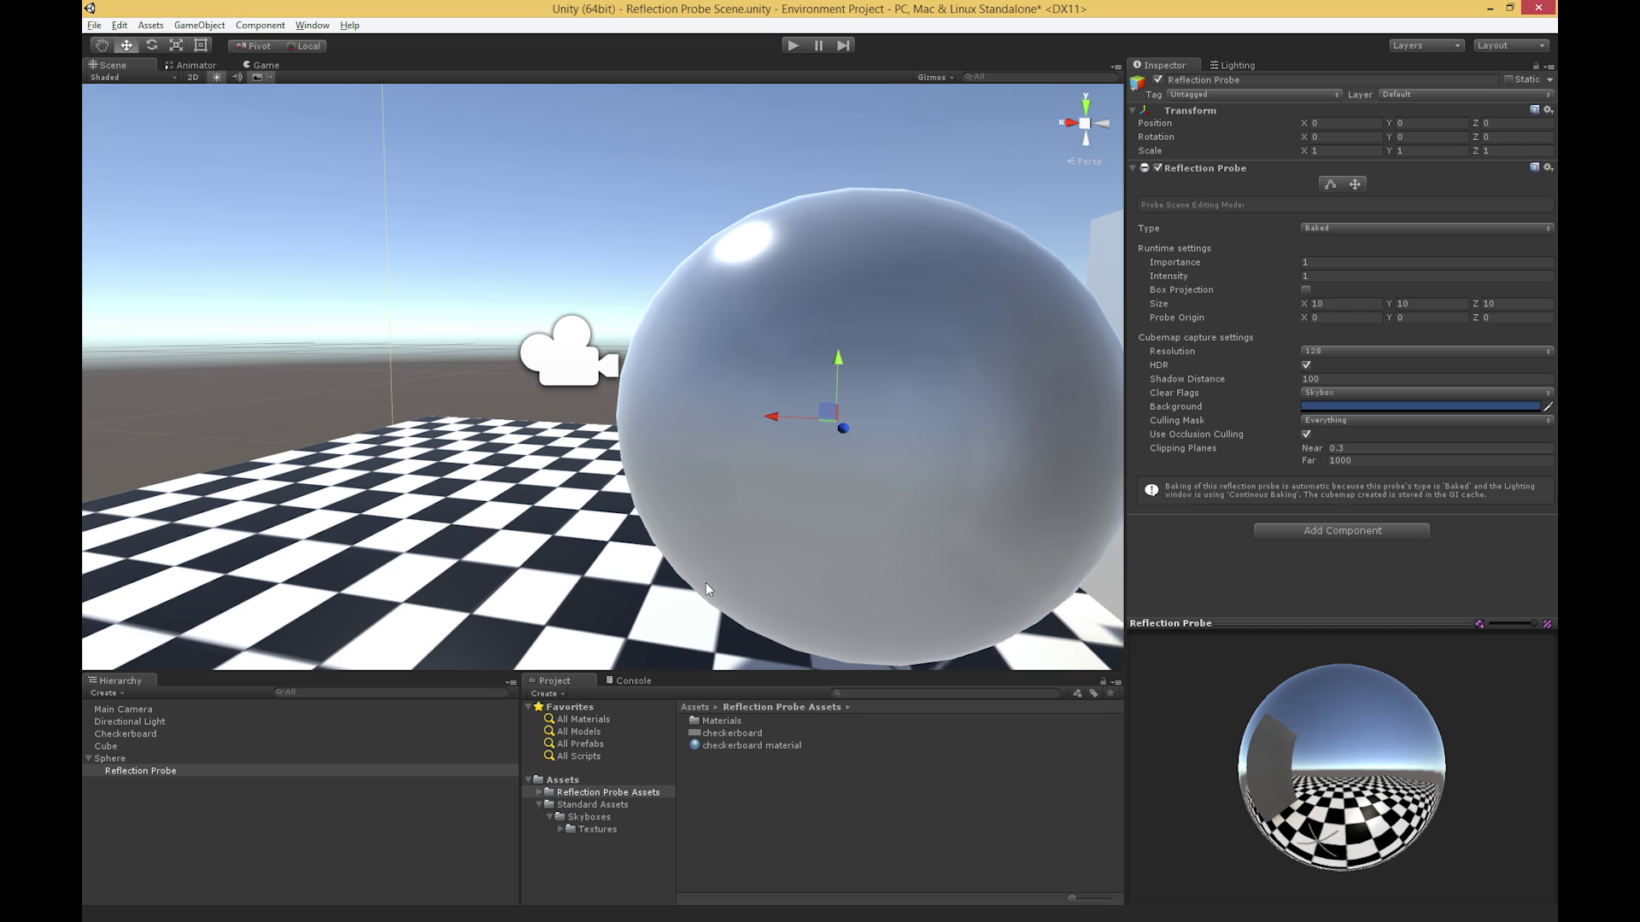
pyautogui.press('f')
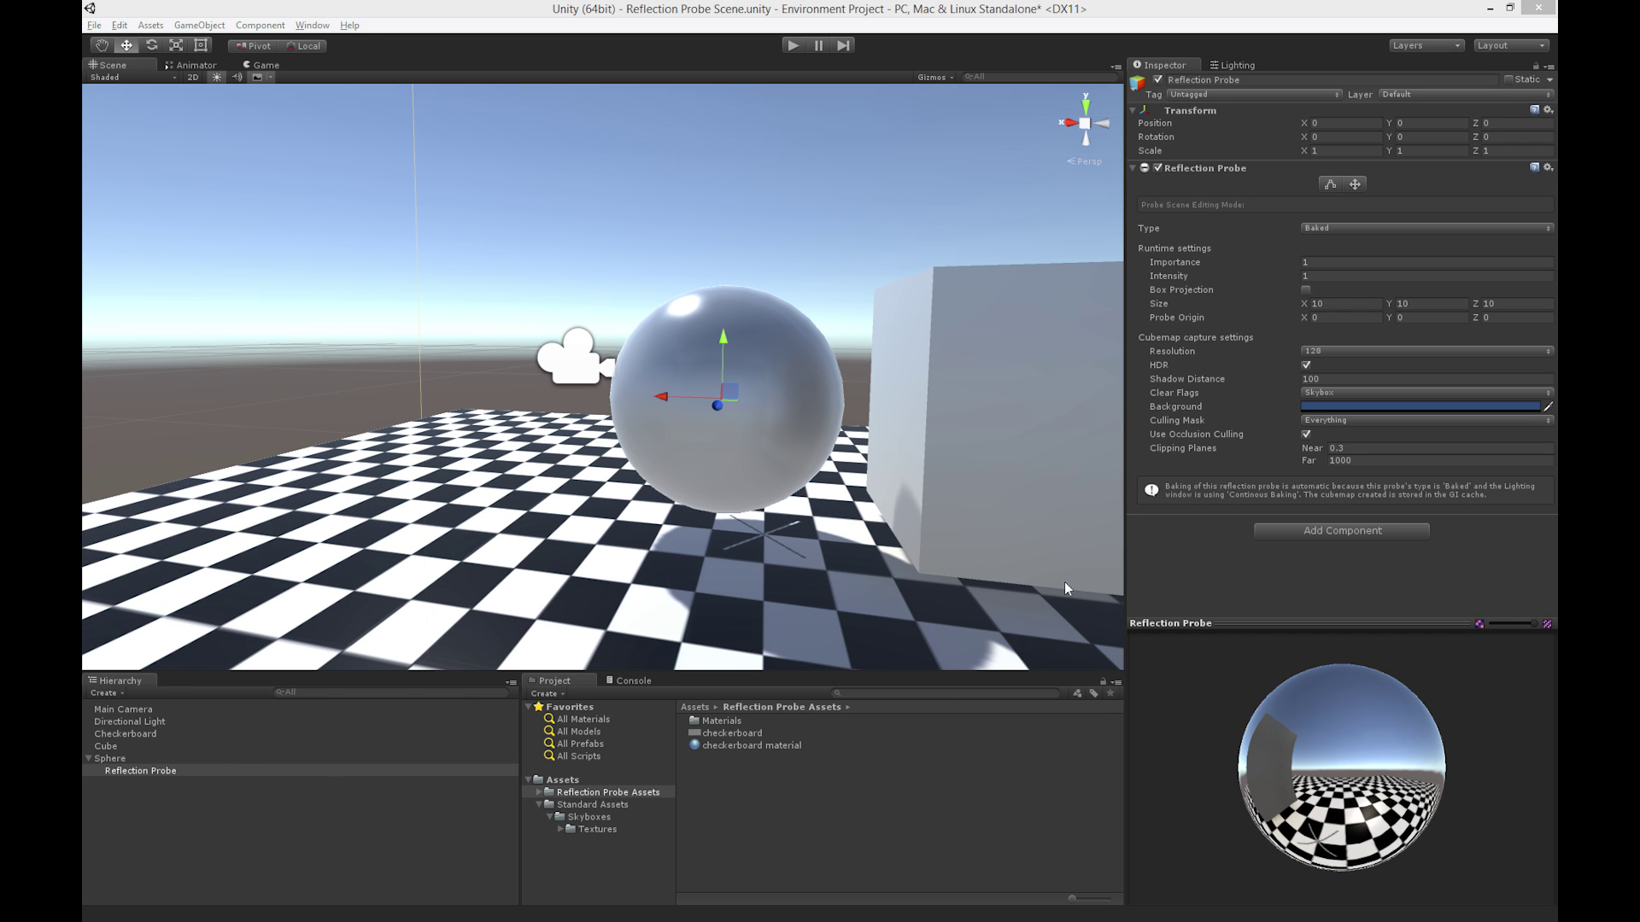
pyautogui.moveTo(743, 494)
pyautogui.keyDown('alt'); pyautogui.mouseDown()
pyautogui.moveTo(769, 540)
pyautogui.moveTo(717, 494)
pyautogui.mouseUp(); pyautogui.keyUp('alt')
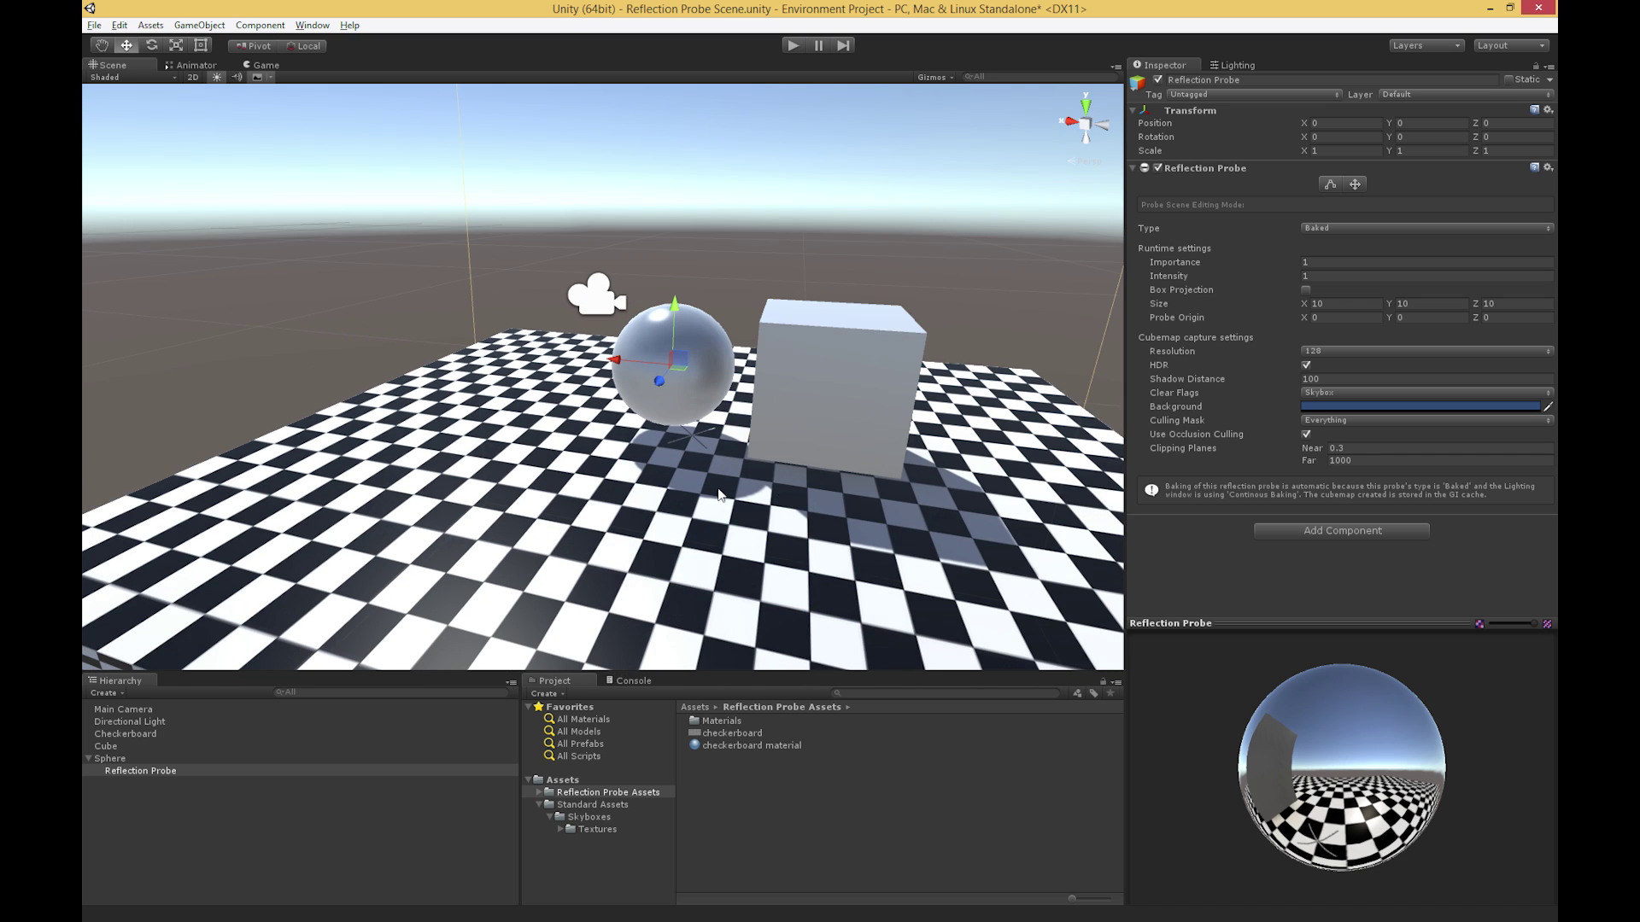
pyautogui.click(693, 407)
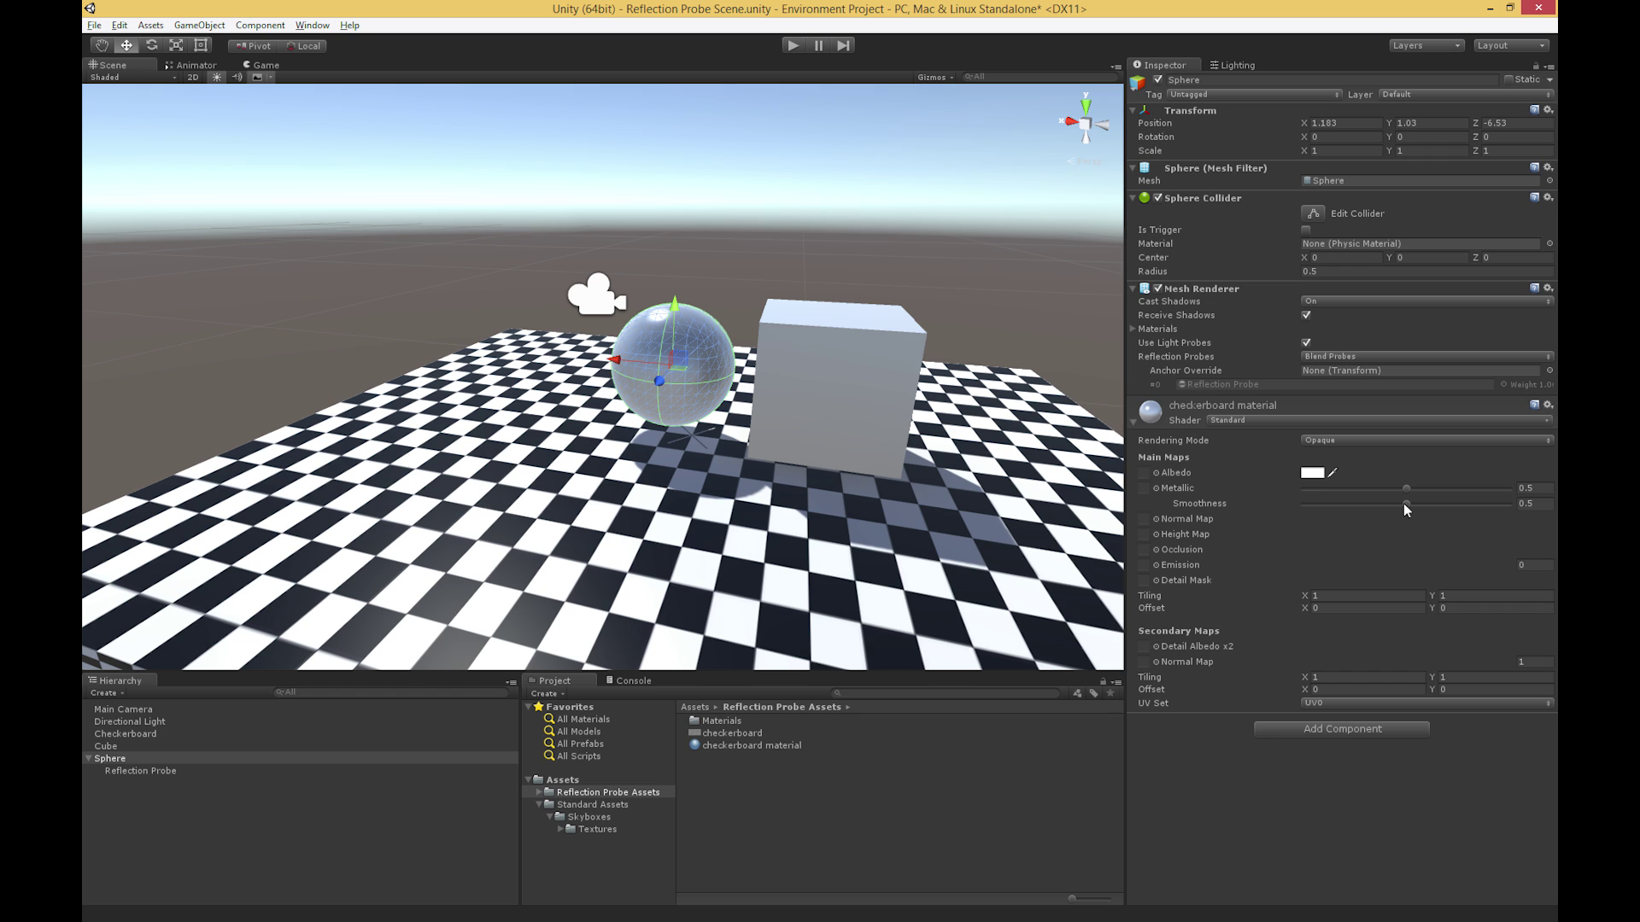
pyautogui.moveTo(1404, 505); pyautogui.dragTo(1452, 495)
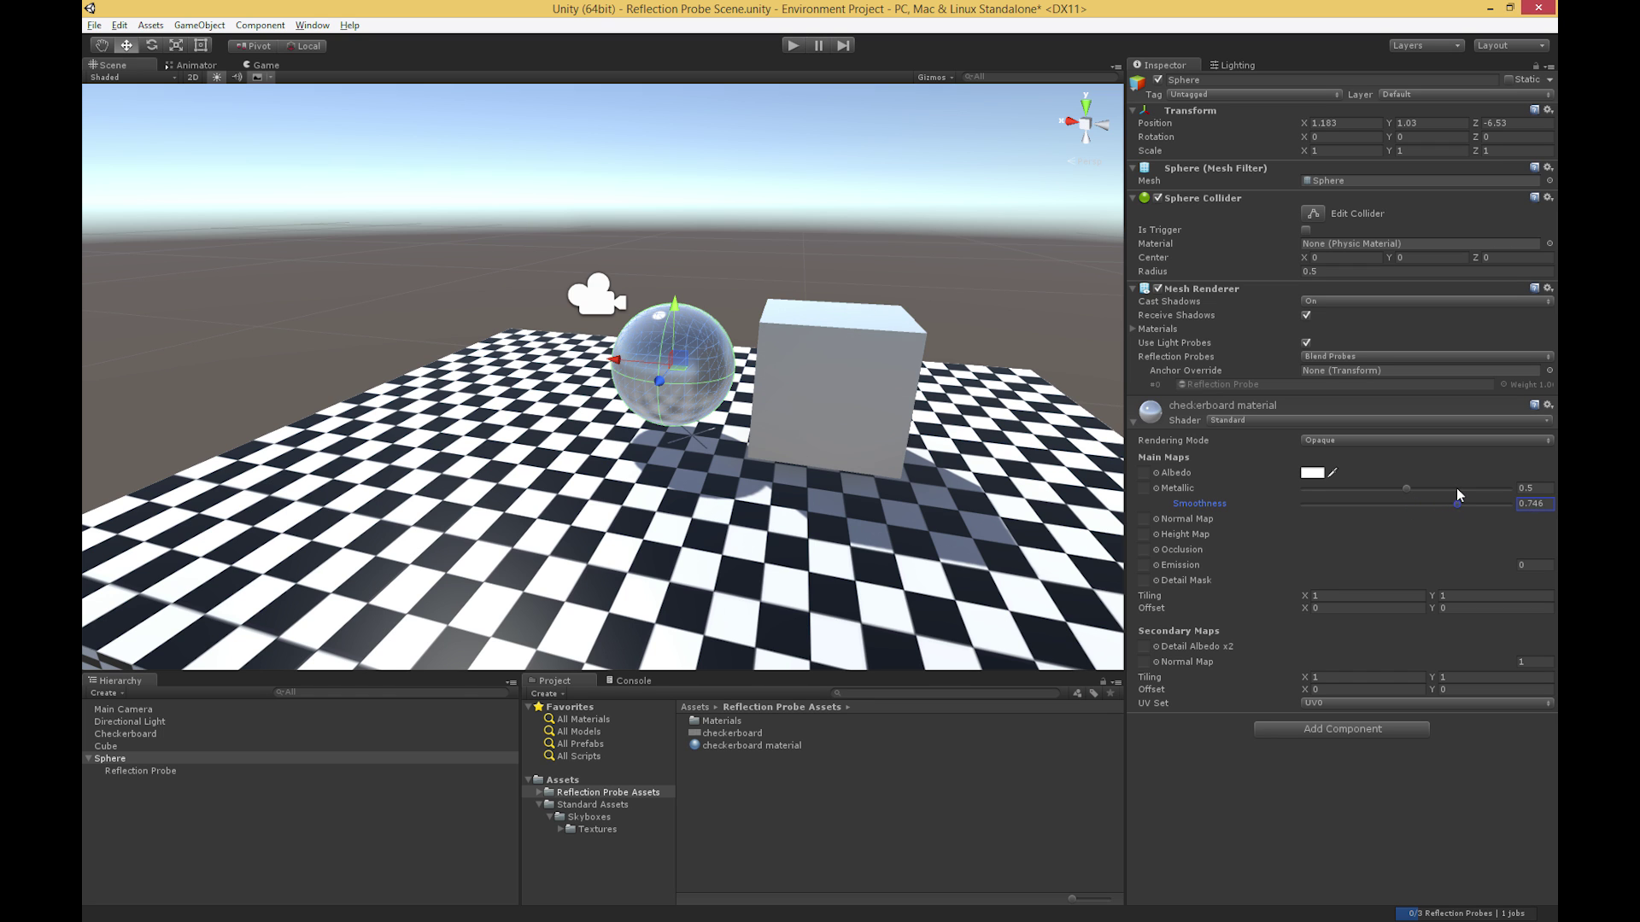
# Set the Smoothness of the Sphere's checkerboard material to 1.
pyautogui.scroll(-3, 714, 477)
pyautogui.keyDown('alt'); pyautogui.moveTo(714, 477); pyautogui.dragTo(760, 548); pyautogui.keyUp('alt')
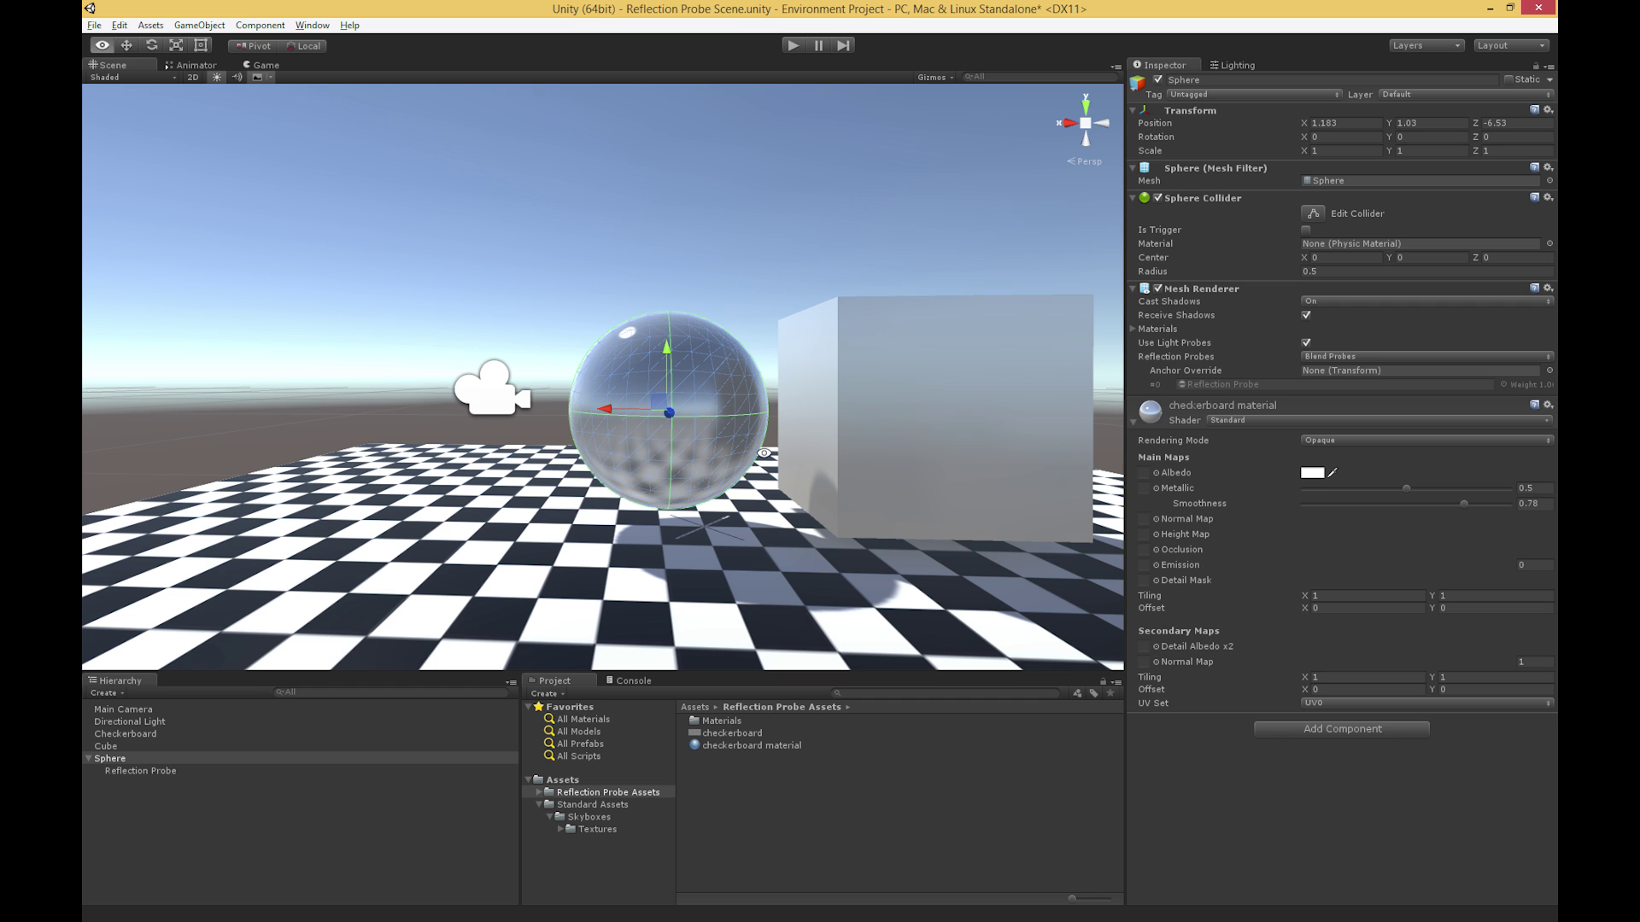
pyautogui.keyDown('alt'); pyautogui.moveTo(971, 468); pyautogui.dragTo(931, 555); pyautogui.keyUp('alt')
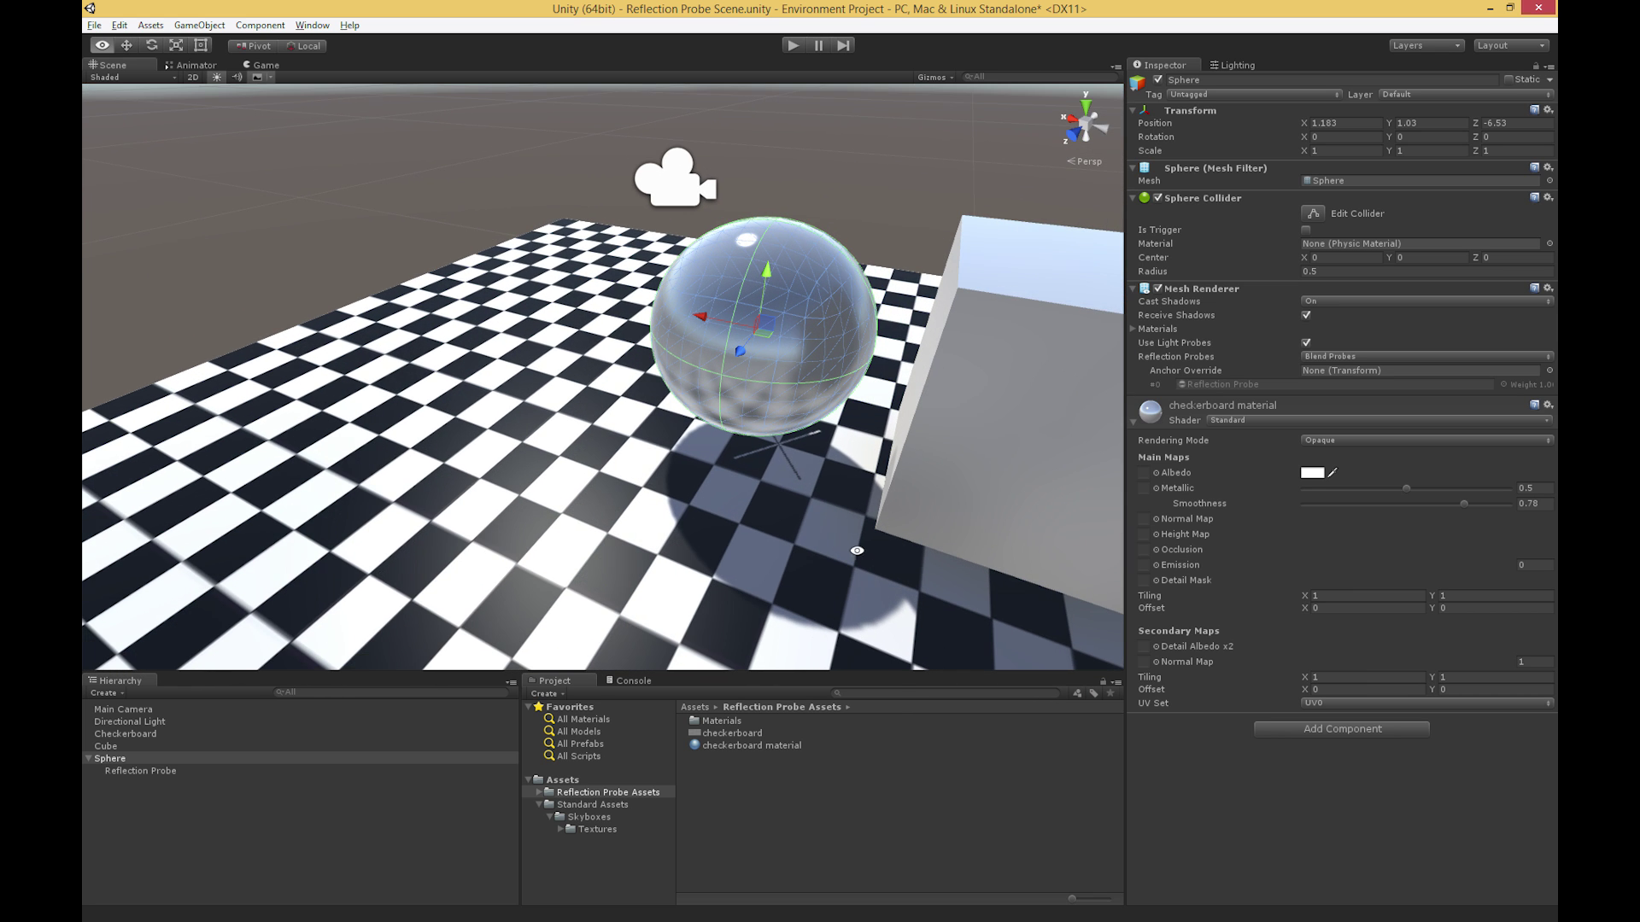
pyautogui.moveTo(1465, 503); pyautogui.dragTo(1514, 504)
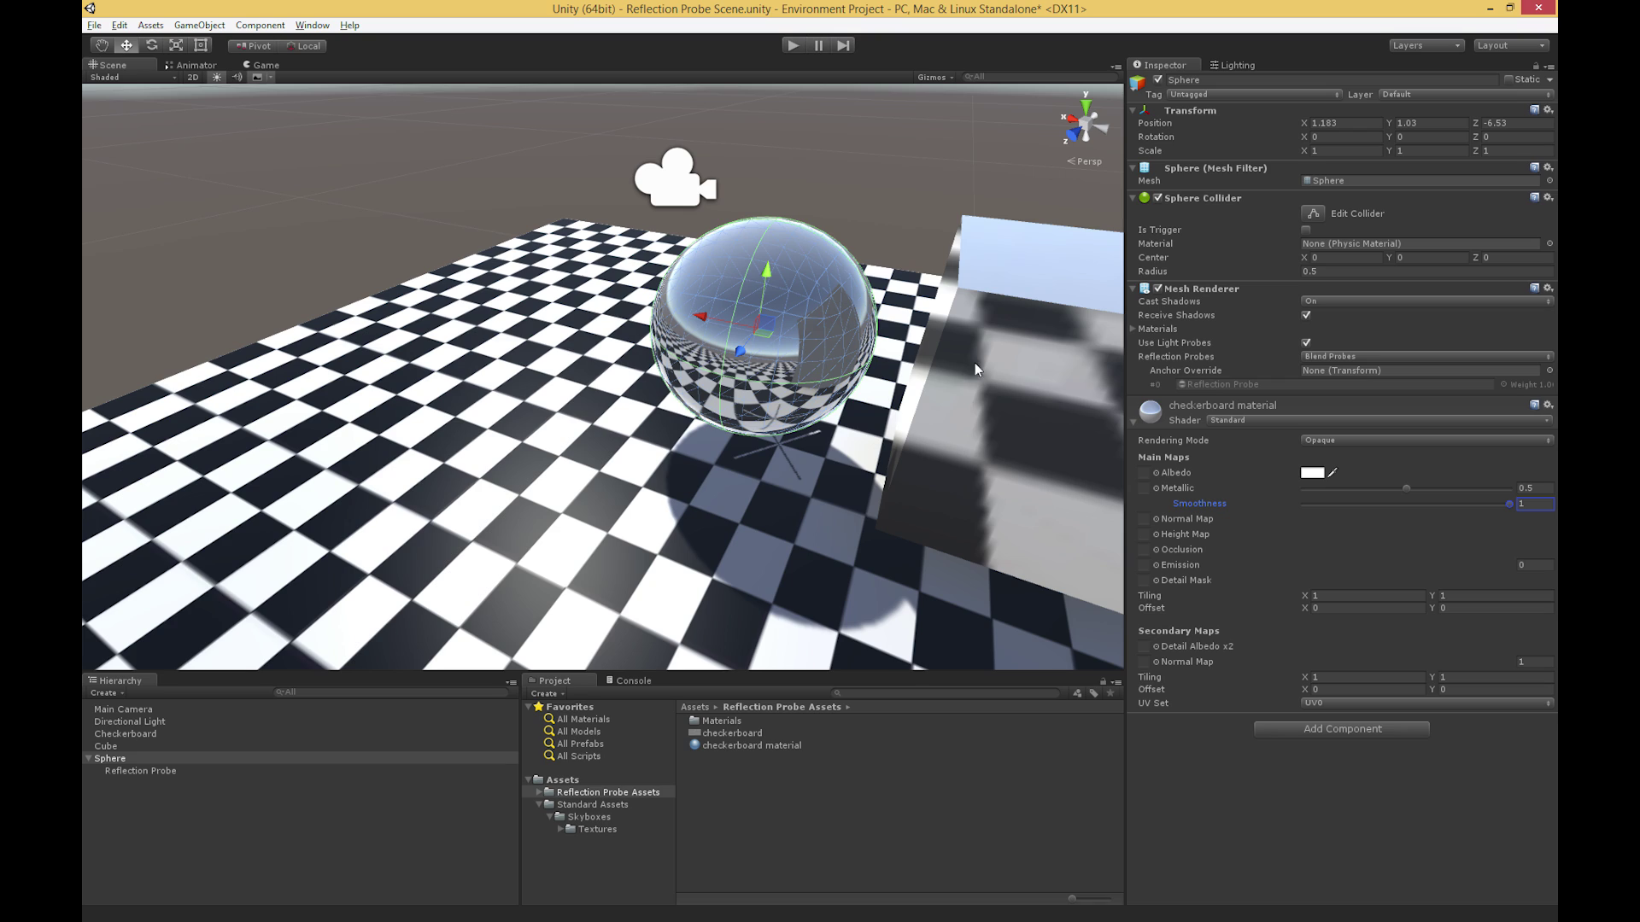
# Examine the reflections on the Sphere and the Cube from several angles and distances.
pyautogui.keyDown('alt'); pyautogui.moveTo(819, 462); pyautogui.dragTo(703, 393); pyautogui.keyUp('alt')
pyautogui.moveTo(704, 392); pyautogui.dragTo(618, 475, button='right')
pyautogui.scroll(-5, 670, 535)
pyautogui.keyDown('alt'); pyautogui.moveTo(669, 535); pyautogui.dragTo(444, 495); pyautogui.keyUp('alt')
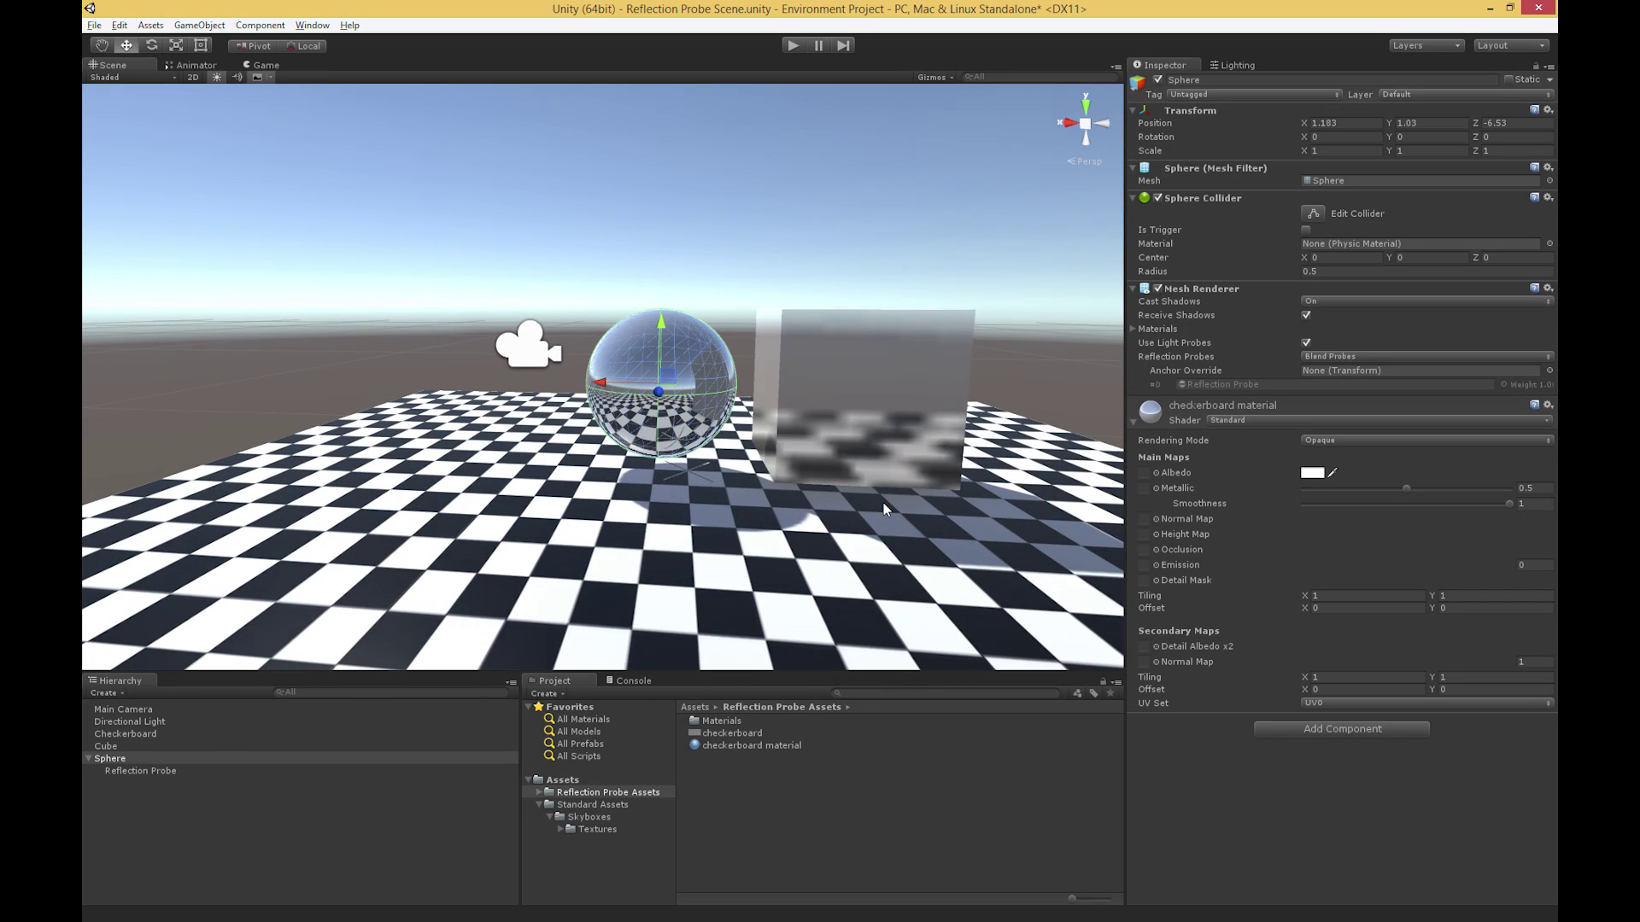
pyautogui.keyDown('alt'); pyautogui.moveTo(883, 449); pyautogui.dragTo(857, 417); pyautogui.keyUp('alt')
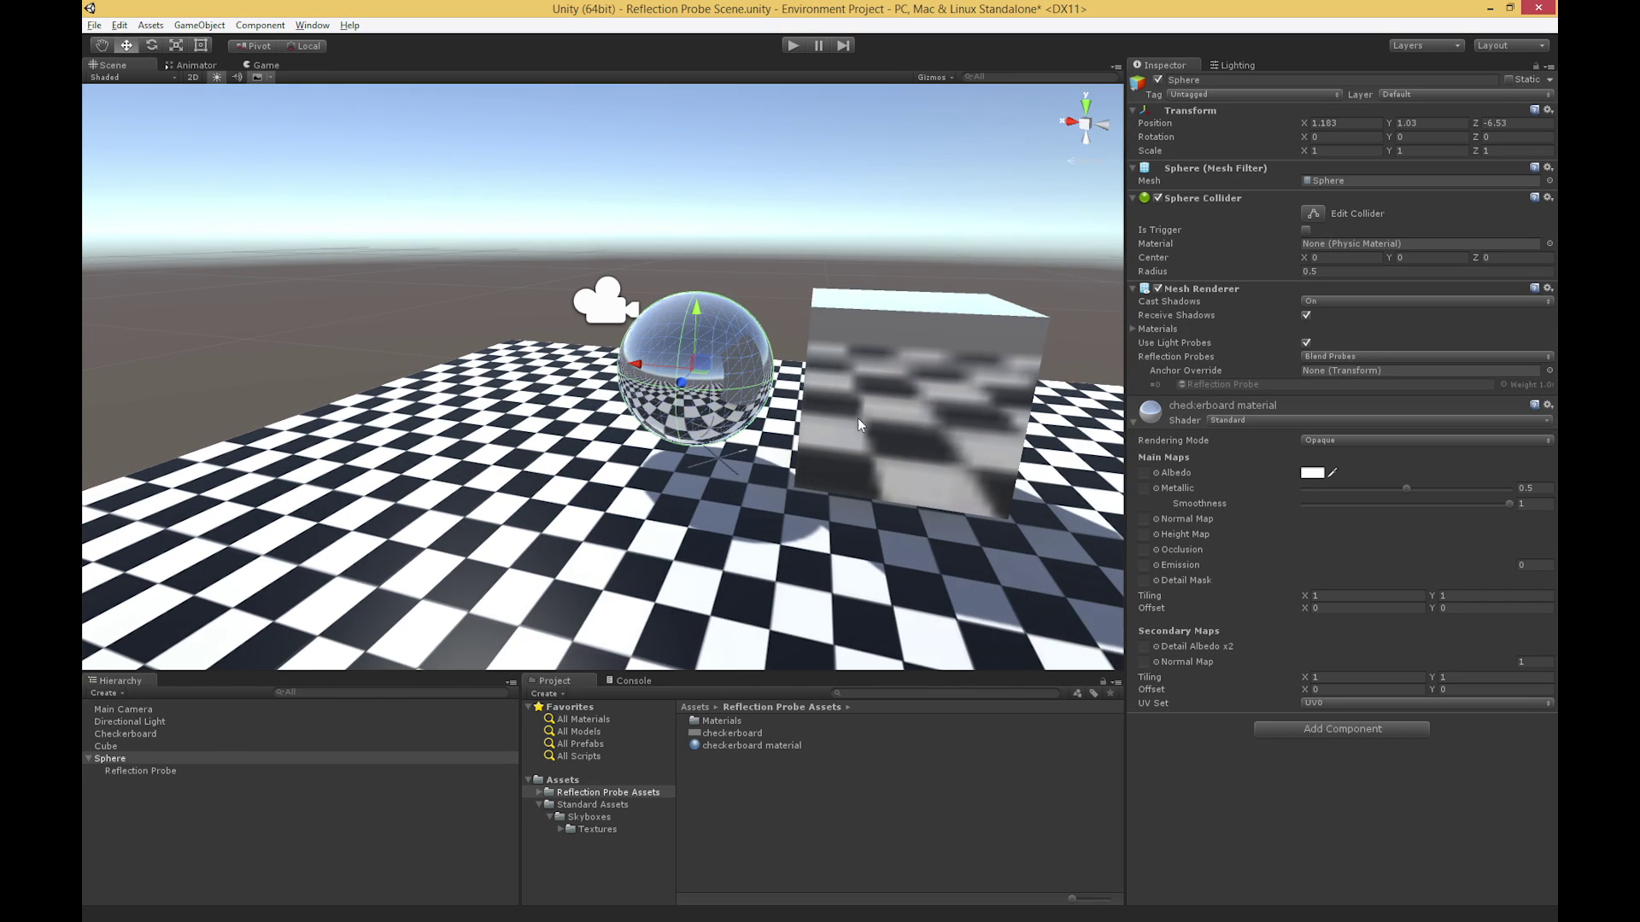
pyautogui.scroll(-5, 888, 489)
pyautogui.keyDown('alt'); pyautogui.moveTo(889, 489); pyautogui.dragTo(882, 507); pyautogui.keyUp('alt')
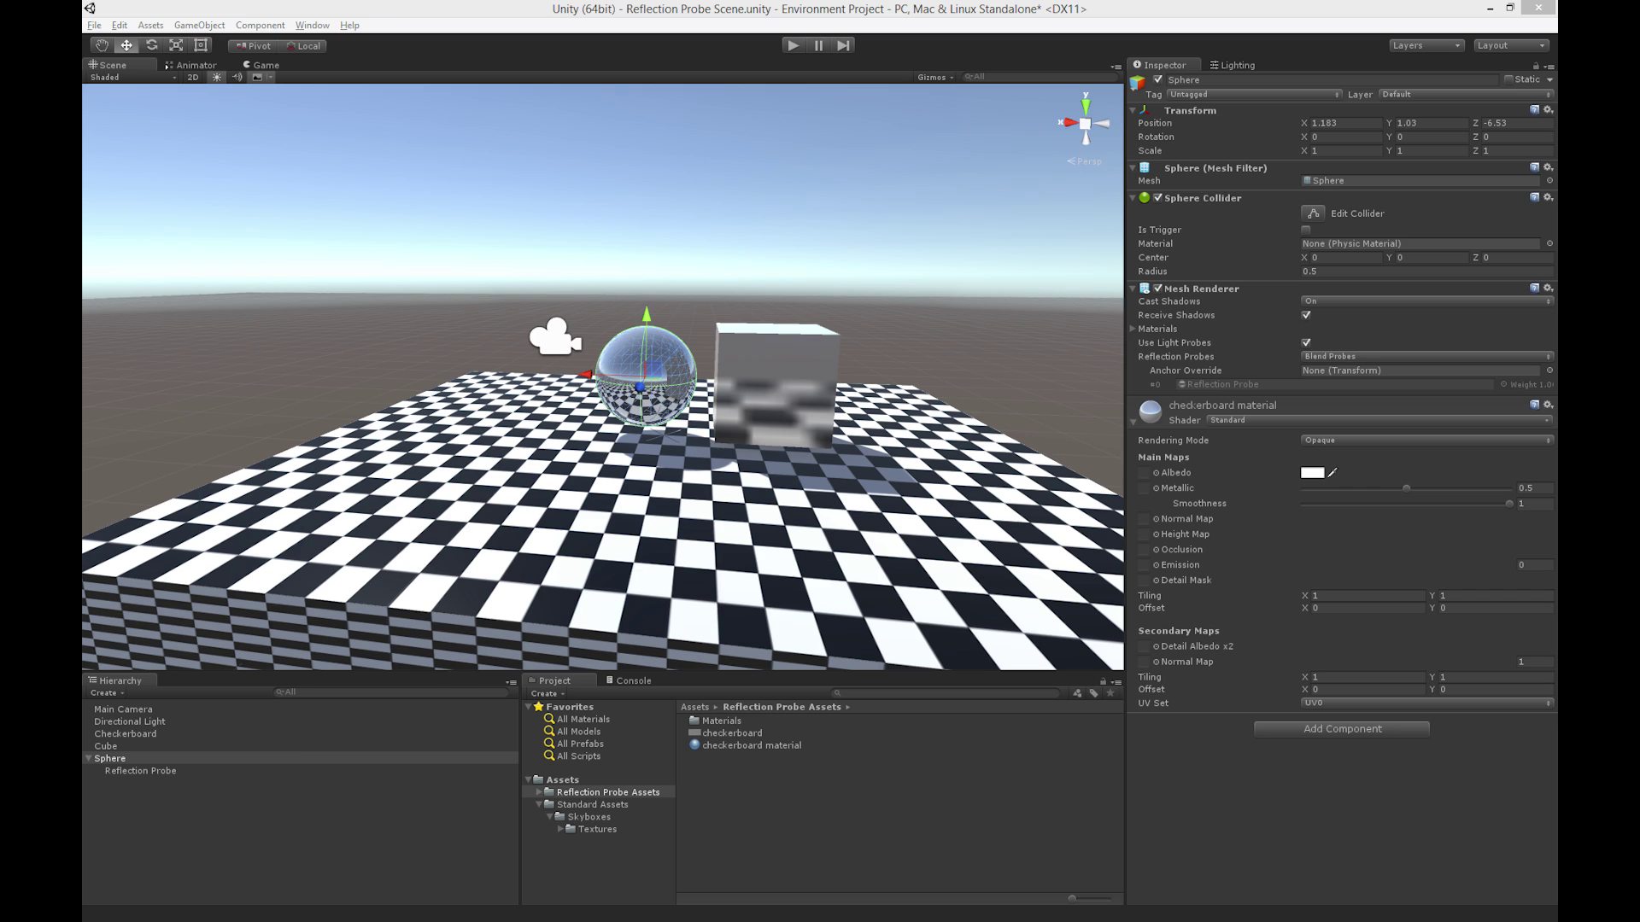
# Select the Reflection Probe, turn on Box Projection Bounds editing and inspect its bounding volume around the checkerboard floor.
pyautogui.click(131, 771)
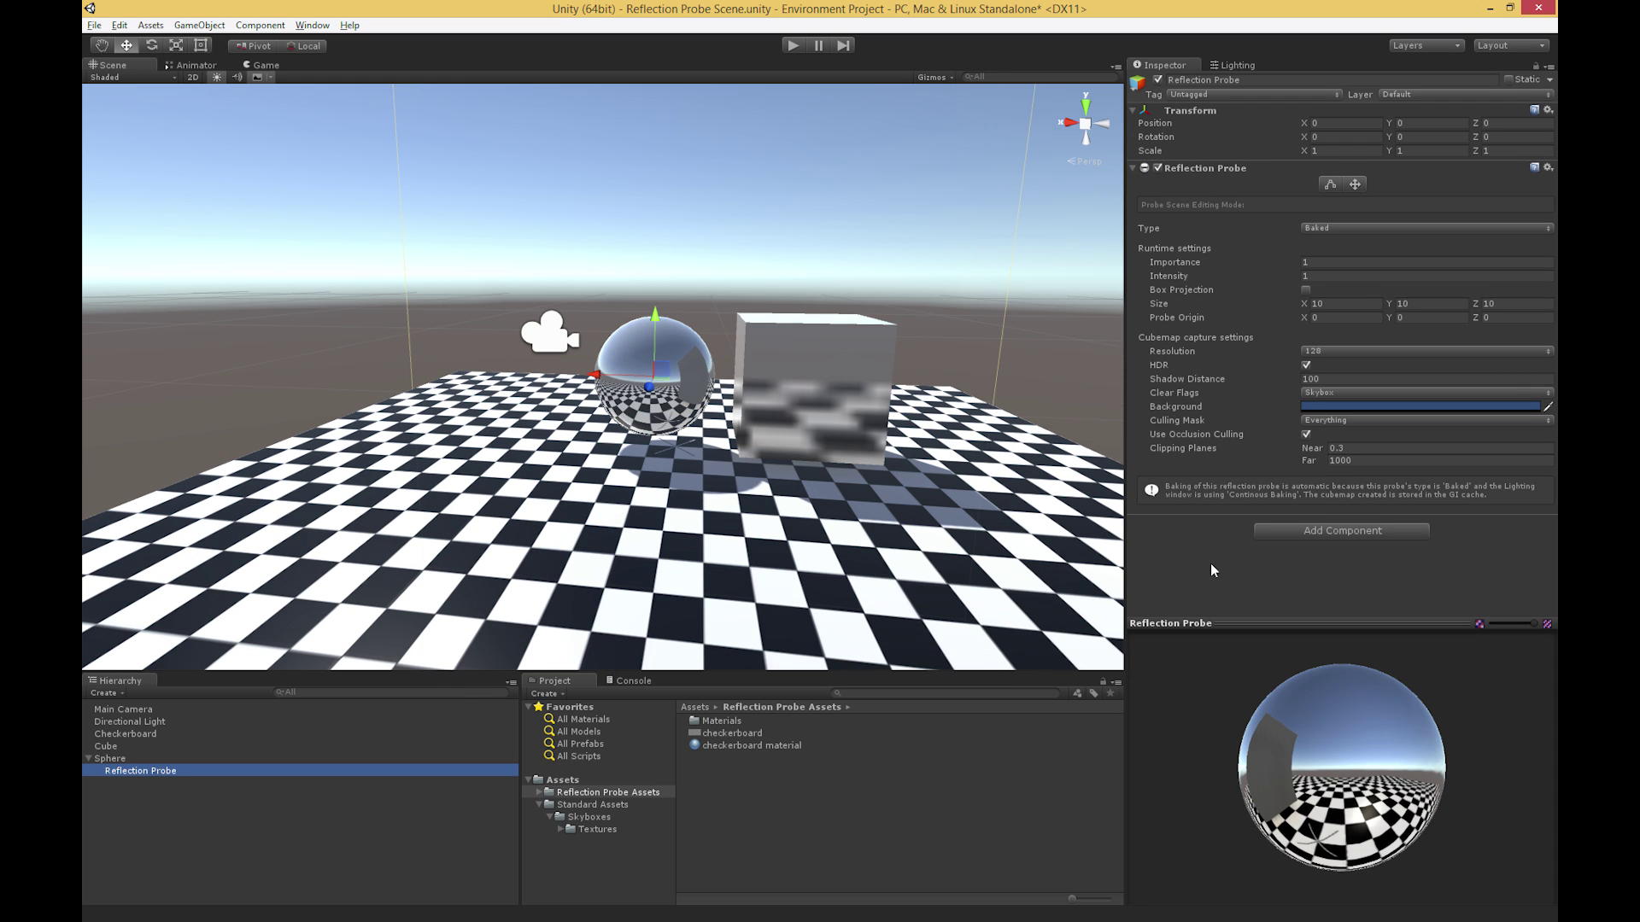
pyautogui.moveTo(1211, 287)
pyautogui.keyDown('alt'); pyautogui.moveTo(700, 483); pyautogui.dragTo(731, 548); pyautogui.keyUp('alt')
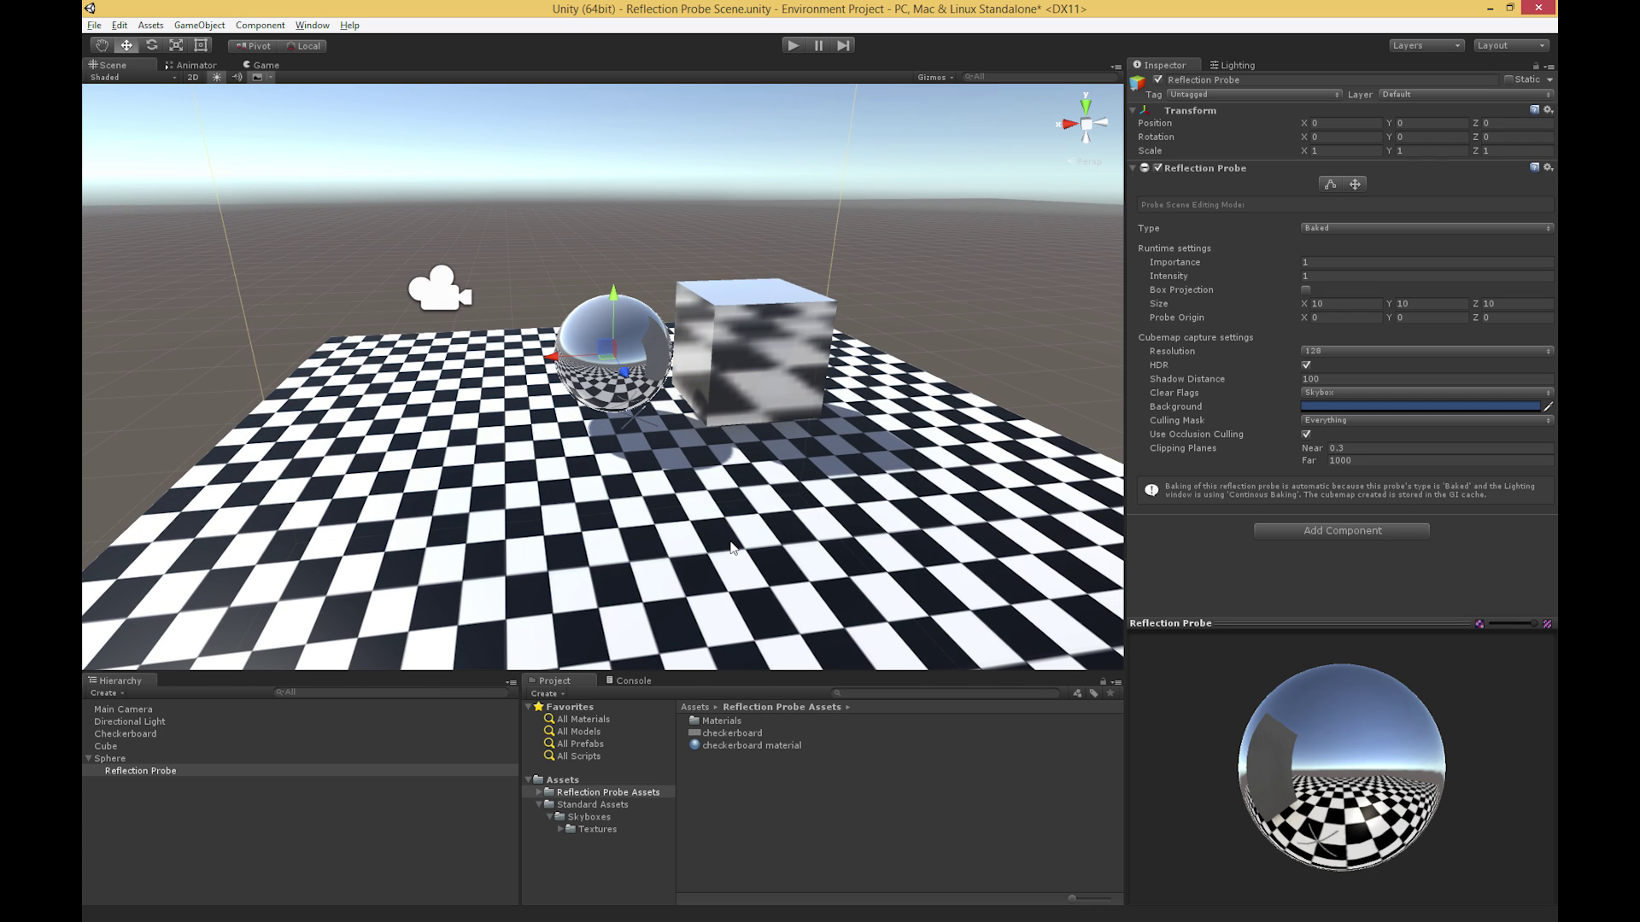
pyautogui.keyDown('alt'); pyautogui.moveTo(731, 548); pyautogui.dragTo(891, 363, button='right'); pyautogui.keyUp('alt')
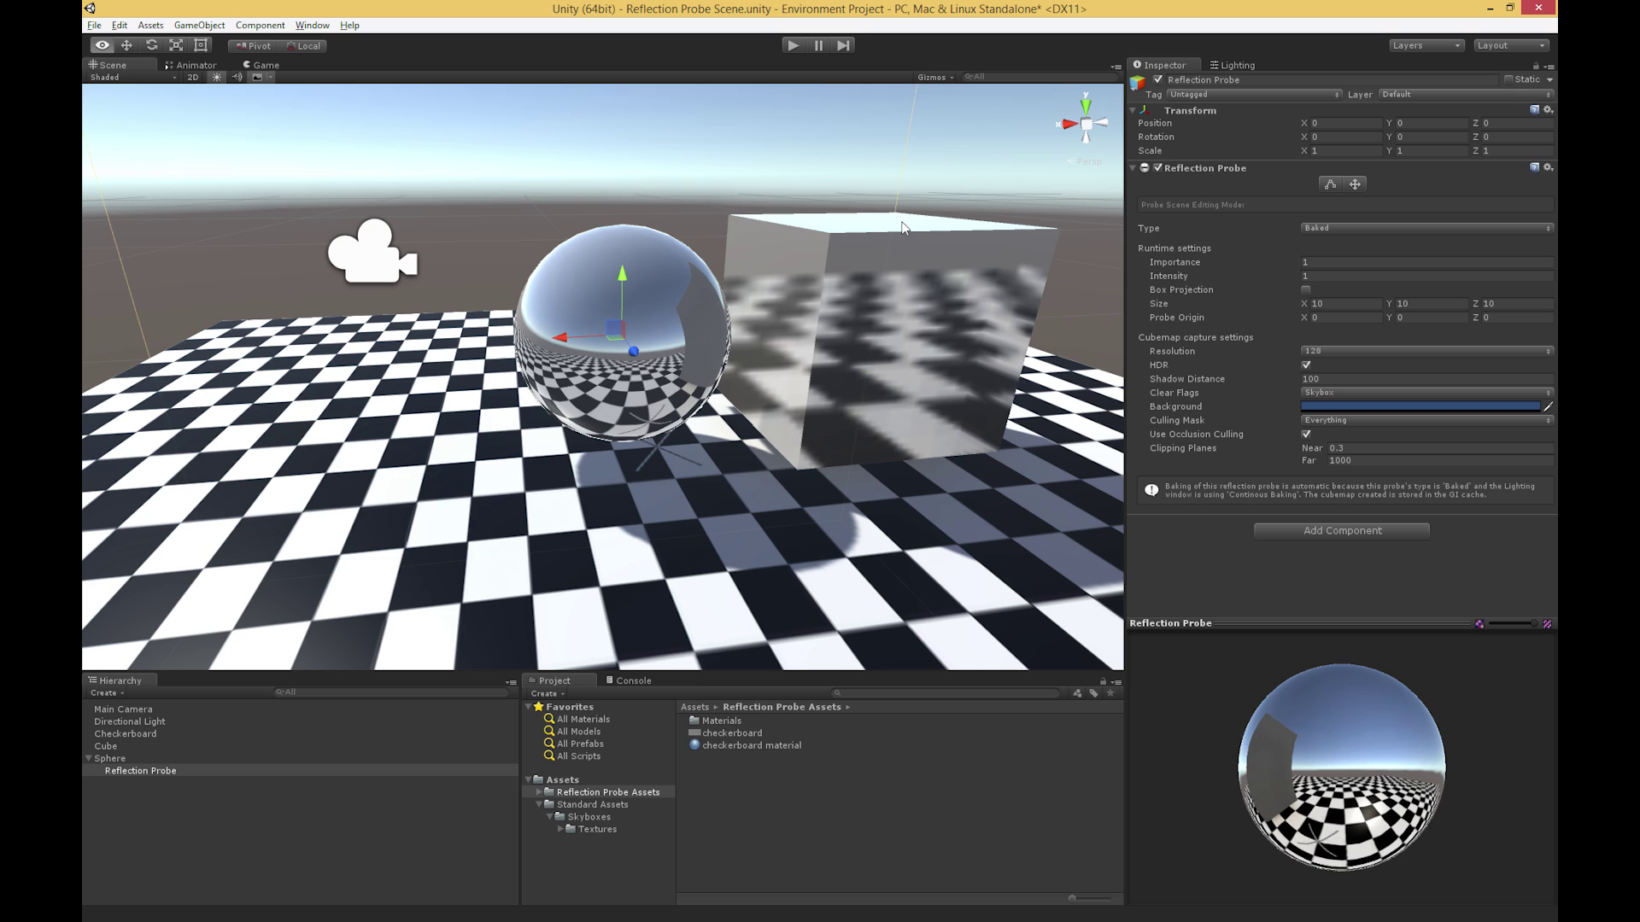
pyautogui.click(1330, 186)
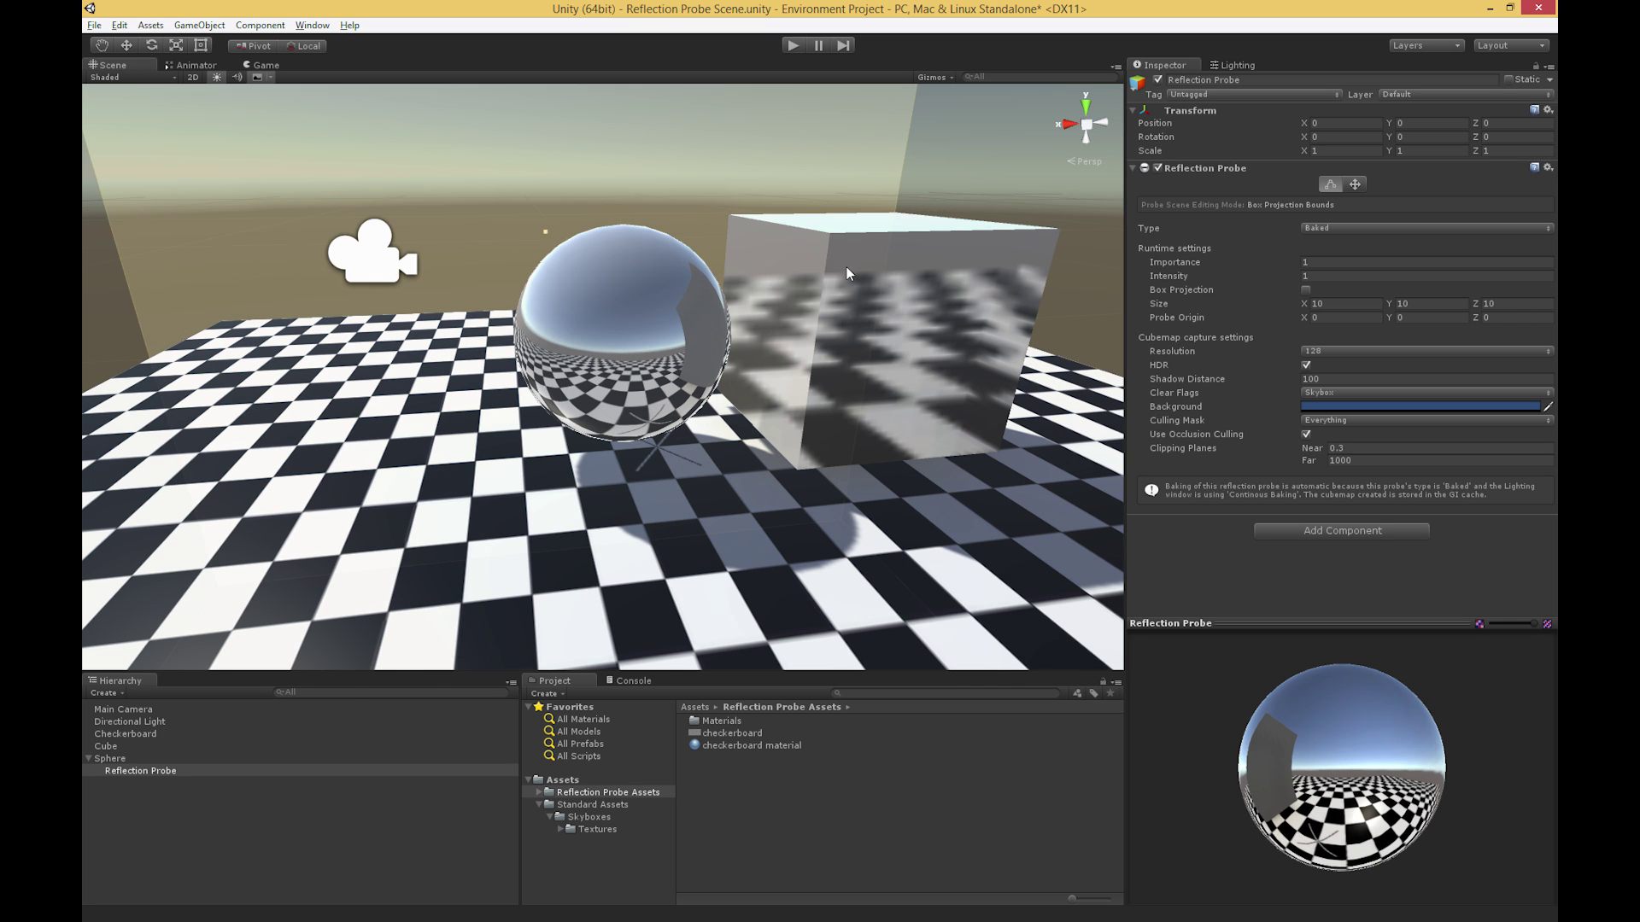
pyautogui.scroll(-5, 854, 277)
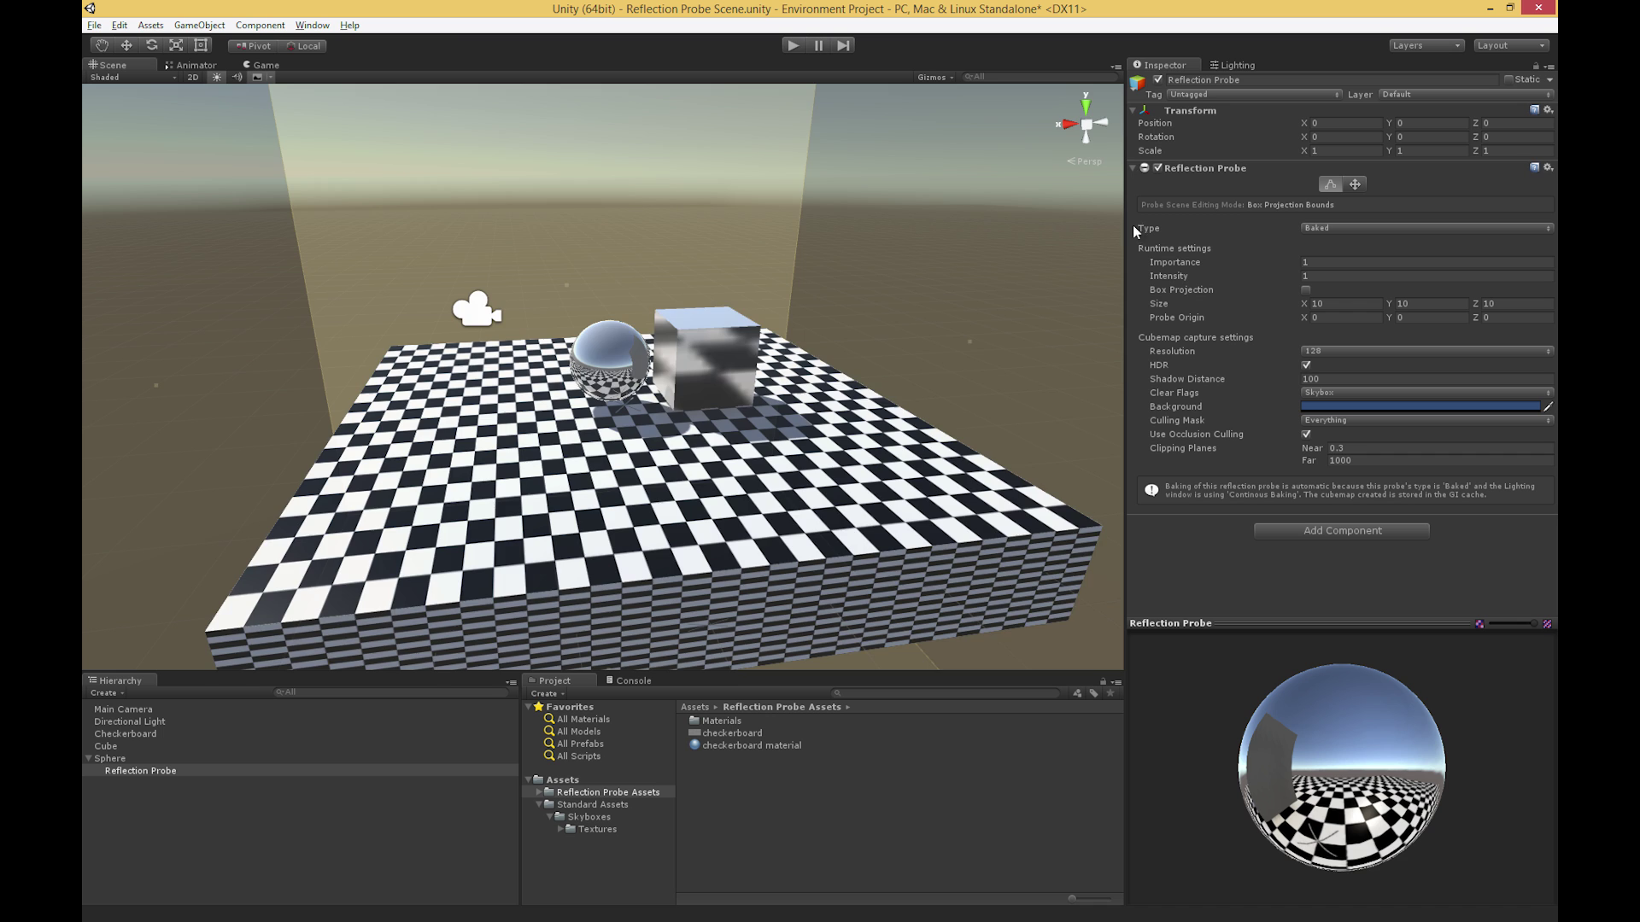
pyautogui.scroll(-6, 654, 341)
pyautogui.keyDown('alt'); pyautogui.moveTo(653, 346); pyautogui.dragTo(581, 330); pyautogui.keyUp('alt')
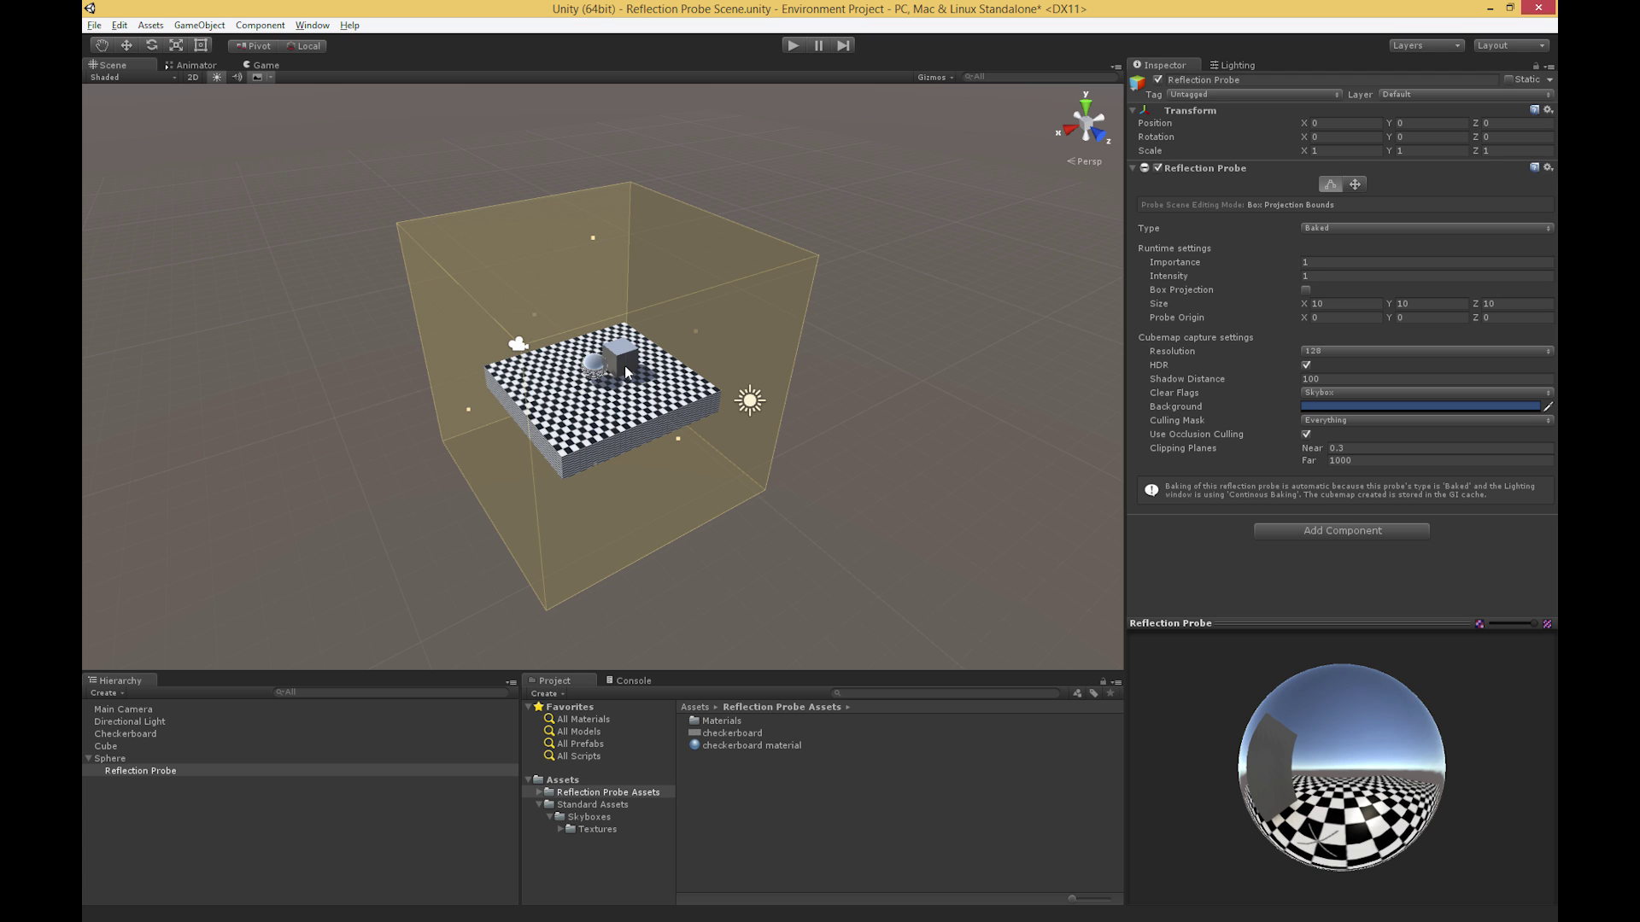
pyautogui.scroll(3, 623, 365)
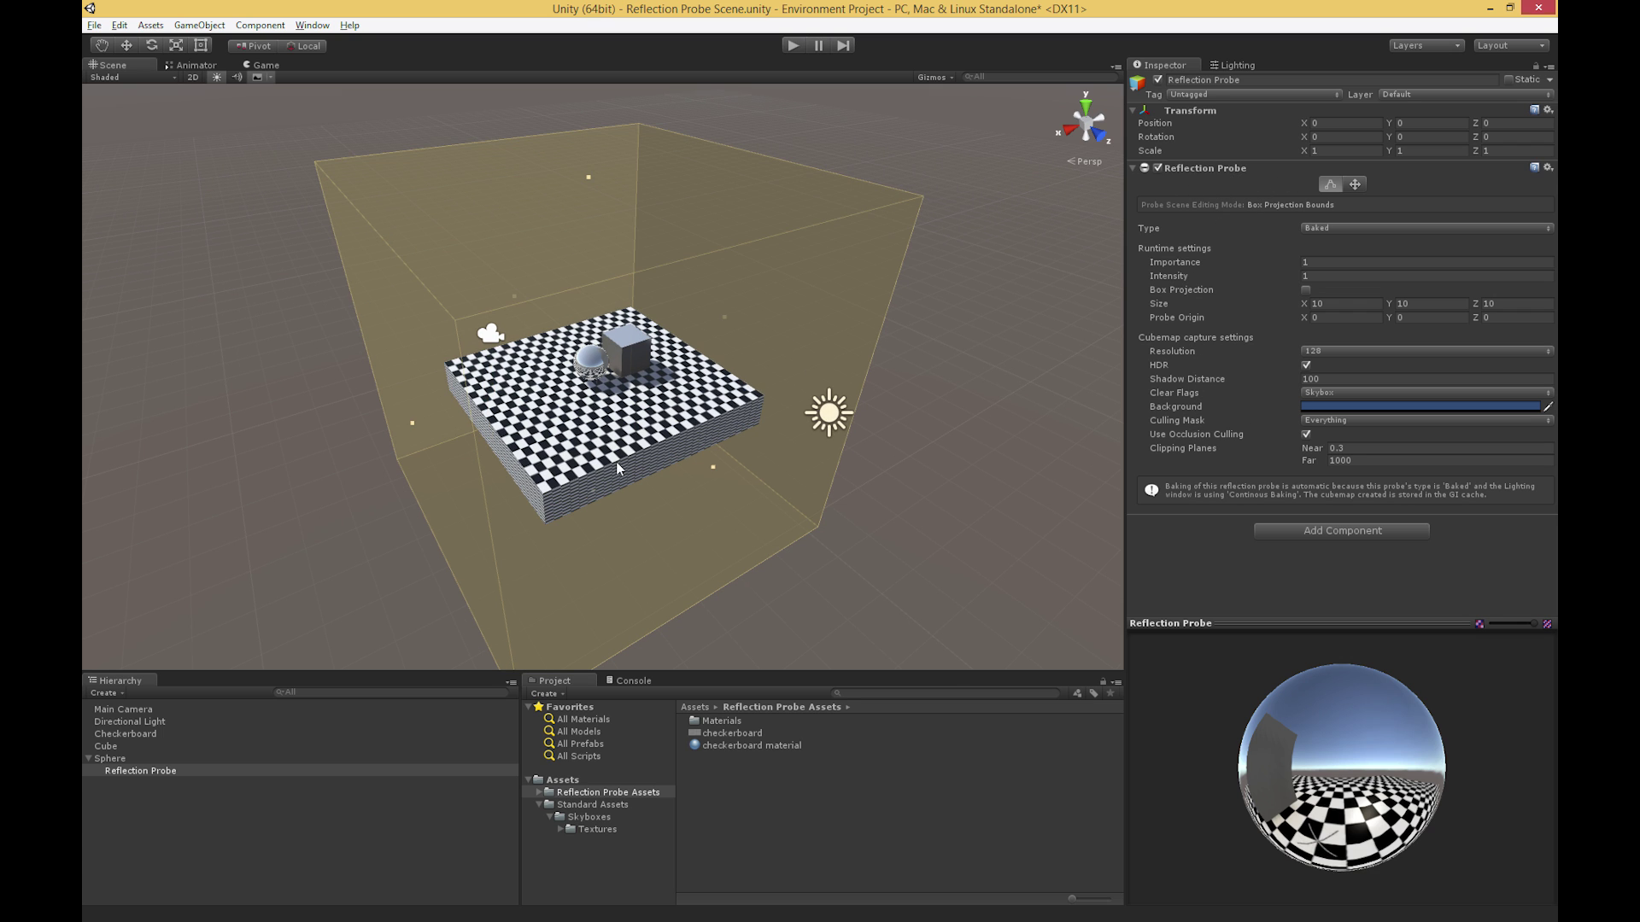
pyautogui.scroll(4, 619, 467)
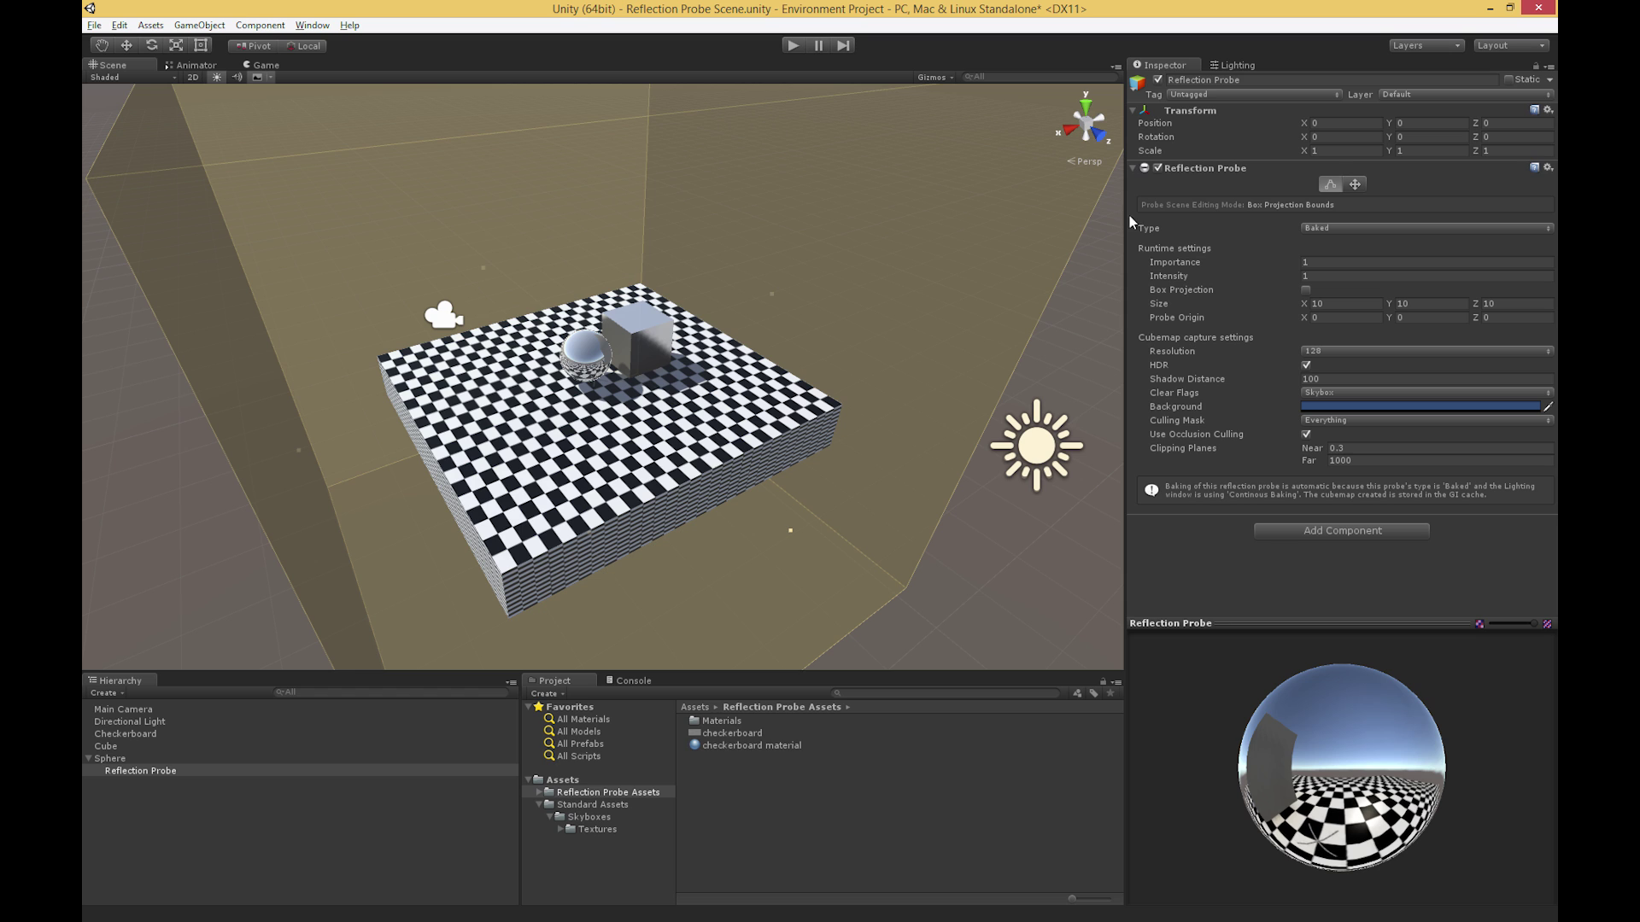
# Turn off Box Projection Bounds editing and unparent the Reflection Probe from the Sphere.
pyautogui.click(1333, 186)
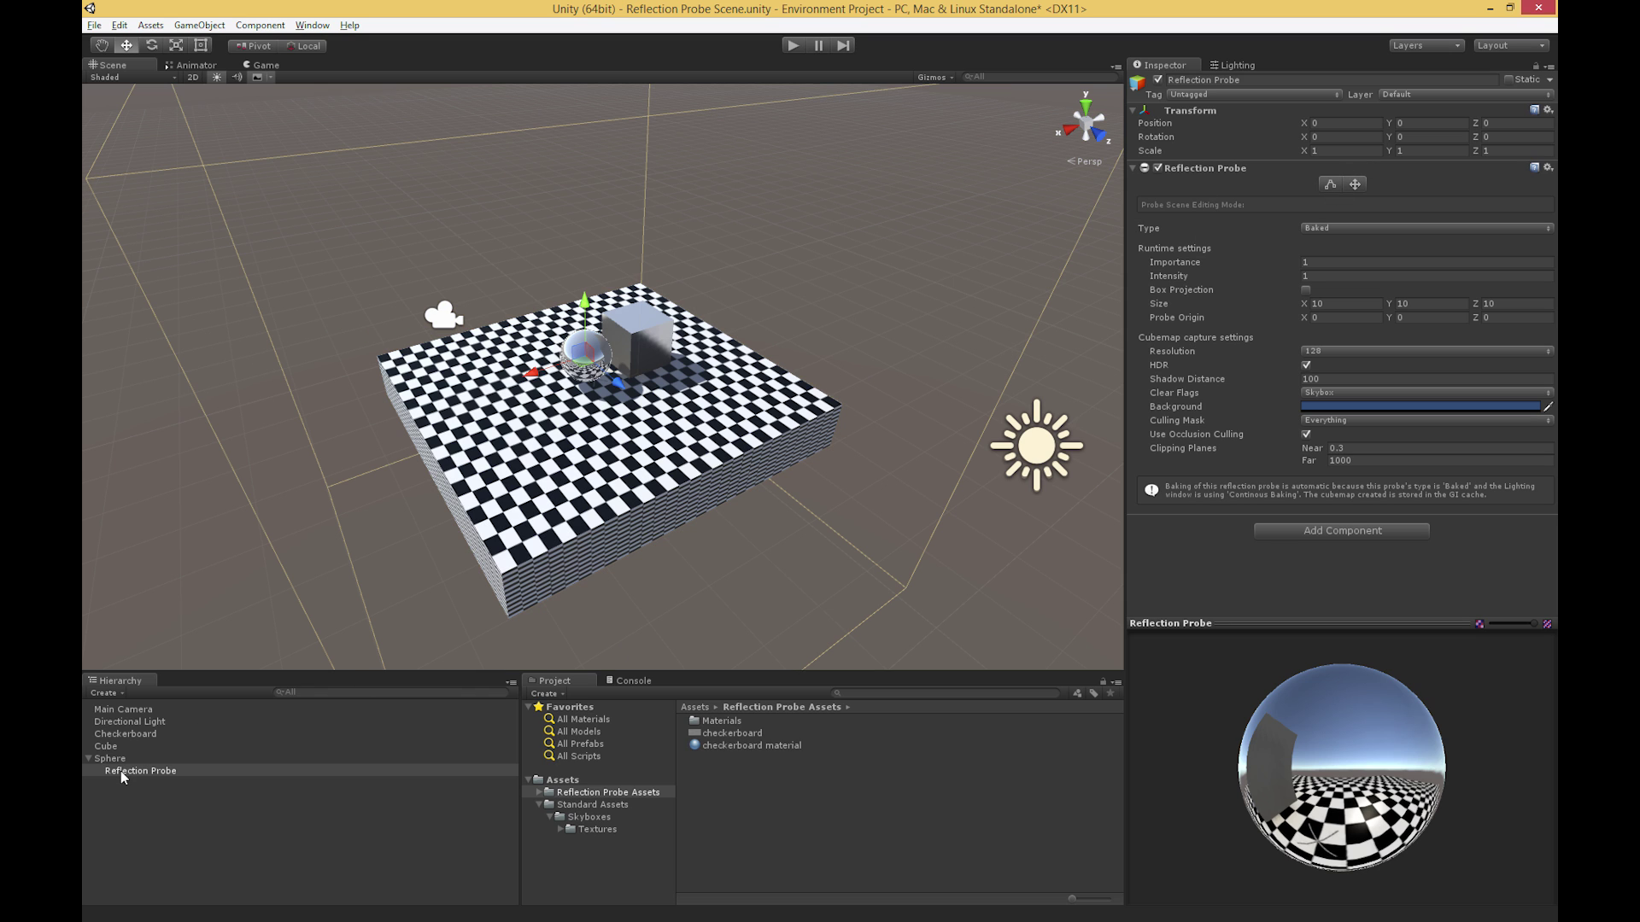
pyautogui.moveTo(121, 772); pyautogui.dragTo(107, 758)
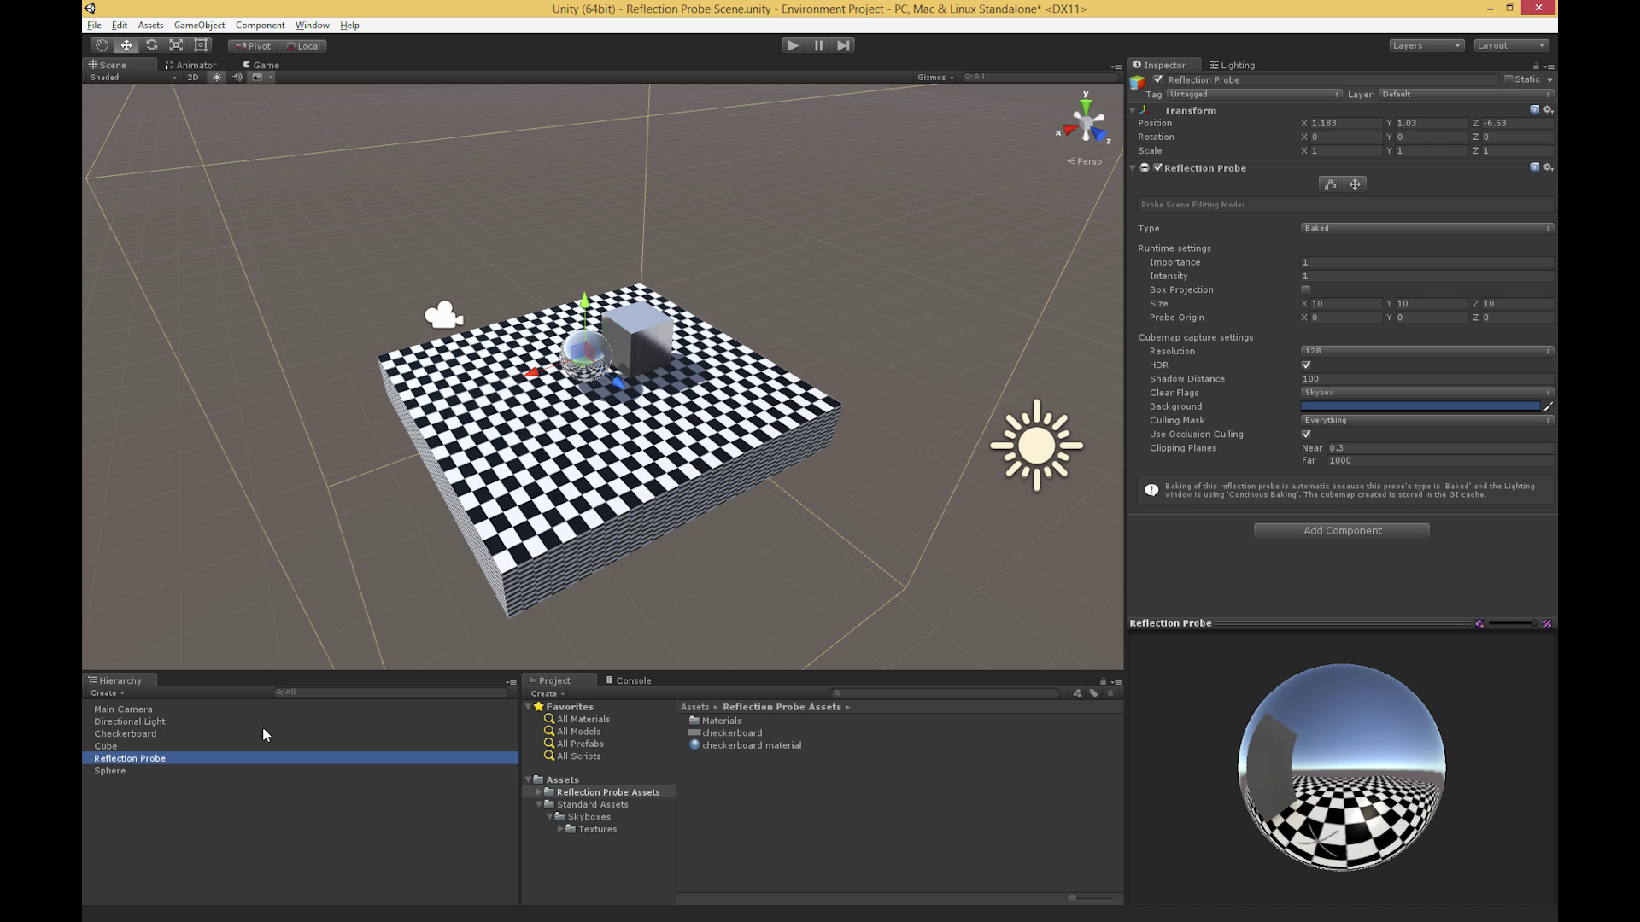
# Move the Sphere along Z beyond the Reflection Probe's bounds, back inside to about -1.35, and out again to about 0.12.
pyautogui.click(109, 771)
pyautogui.press('f')
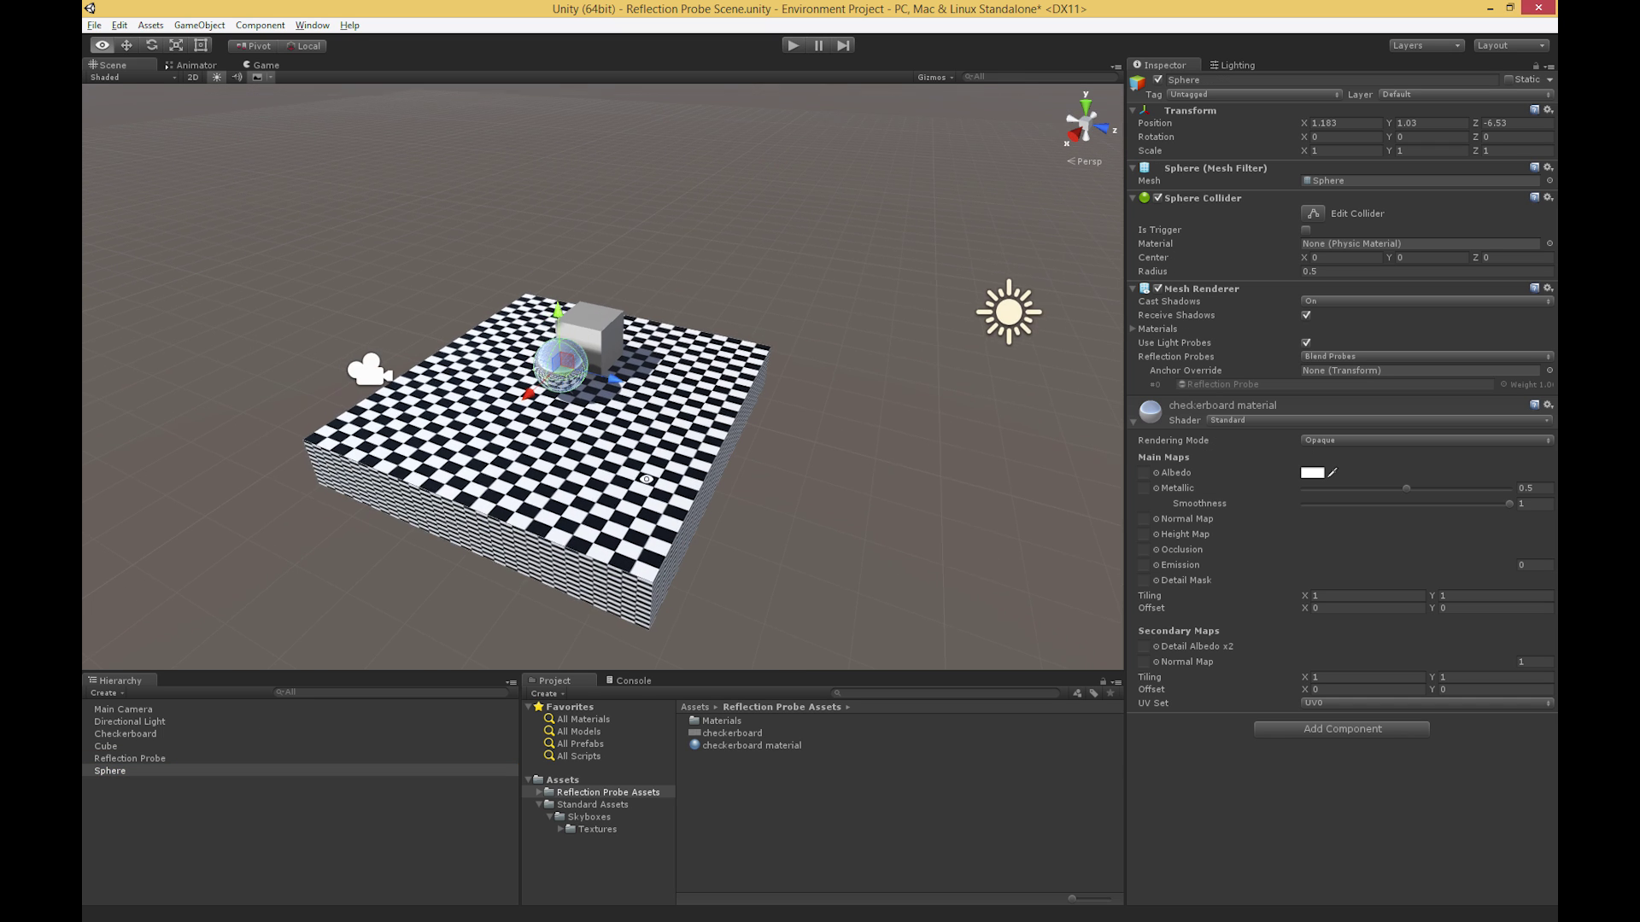
pyautogui.scroll(3, 611, 380)
pyautogui.moveTo(611, 380); pyautogui.dragTo(991, 479)
pyautogui.moveTo(990, 479); pyautogui.dragTo(812, 440, button='middle')
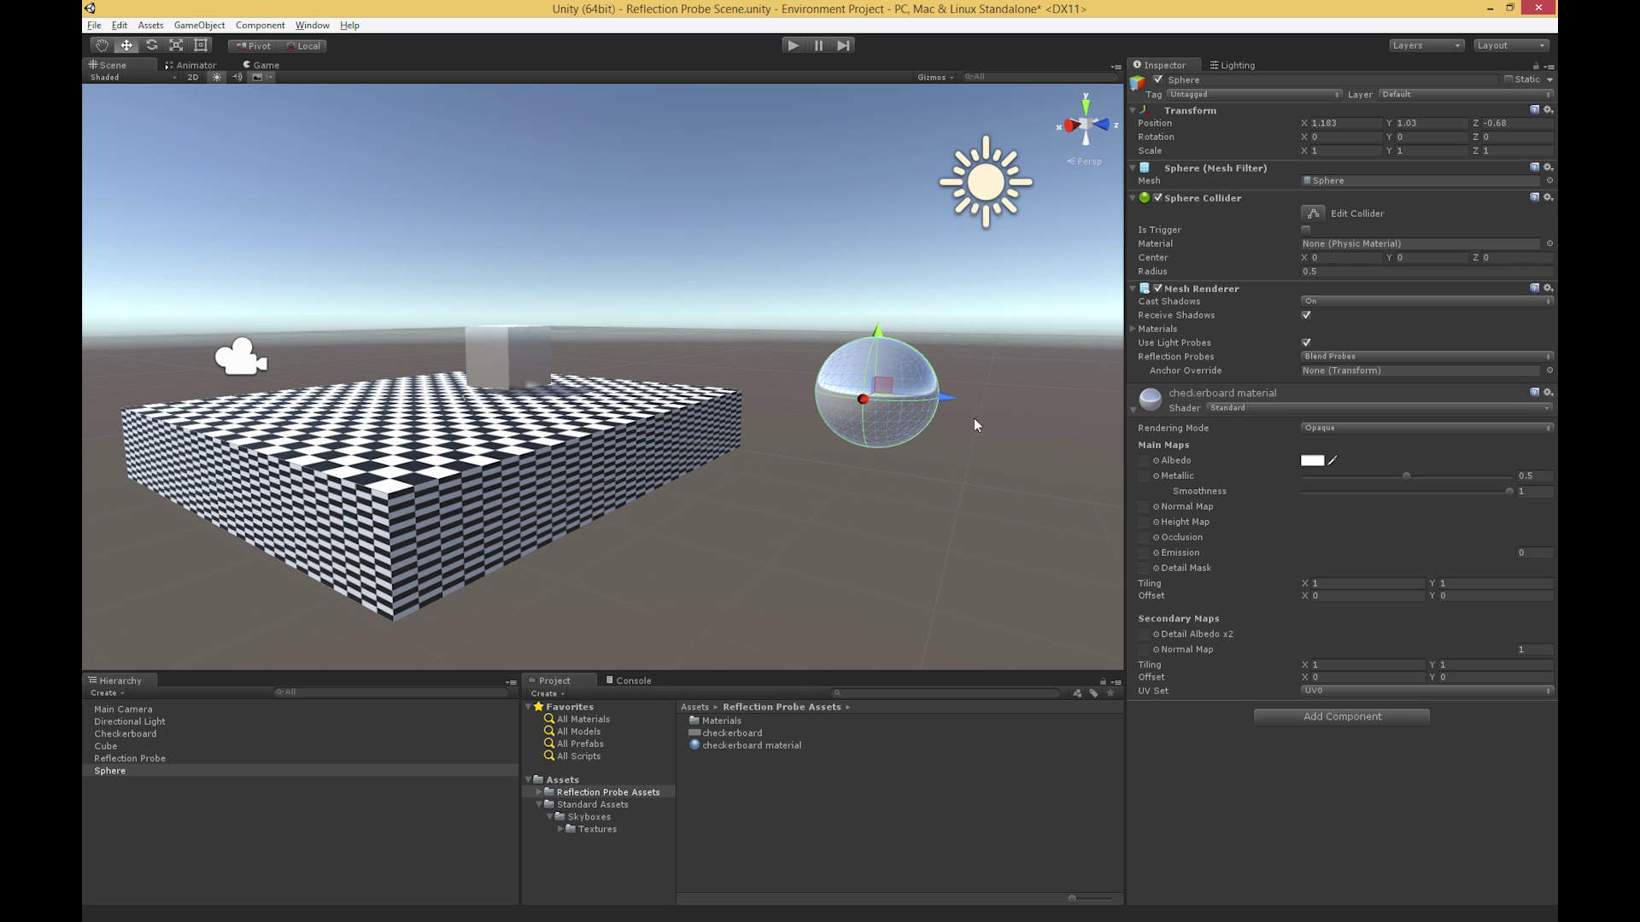
pyautogui.moveTo(944, 403); pyautogui.dragTo(873, 410)
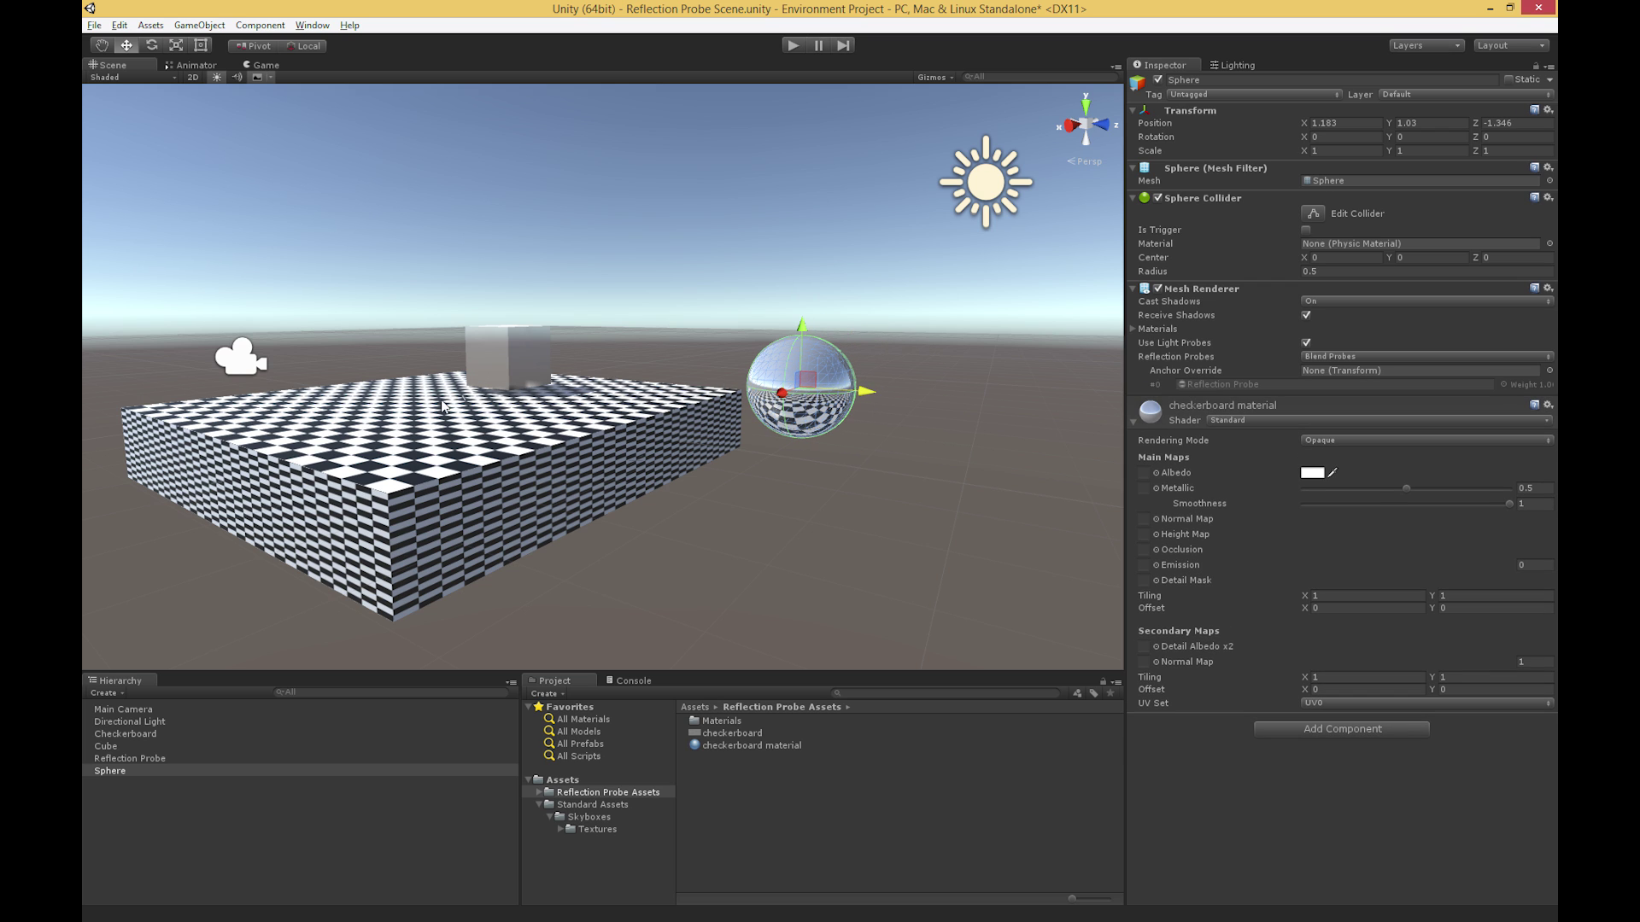
pyautogui.moveTo(866, 397); pyautogui.dragTo(1005, 424)
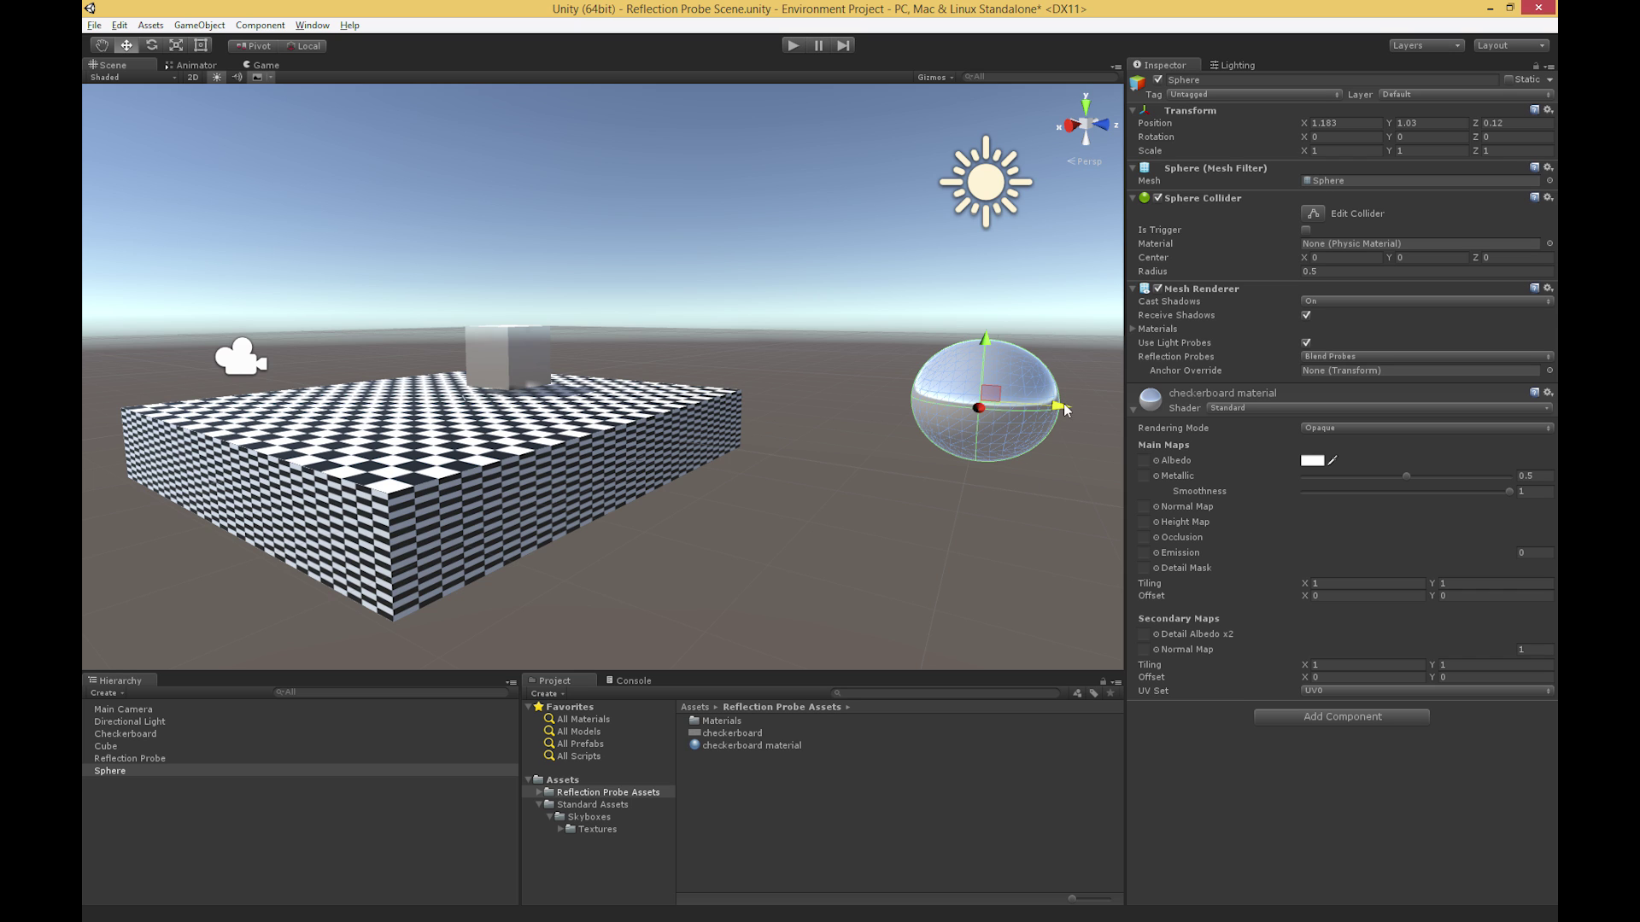
# Move the Reflection Probe's origin away from the Sphere to a Probe Origin of about X -1.71, Z -0.03, and leave origin editing.
pyautogui.click(130, 758)
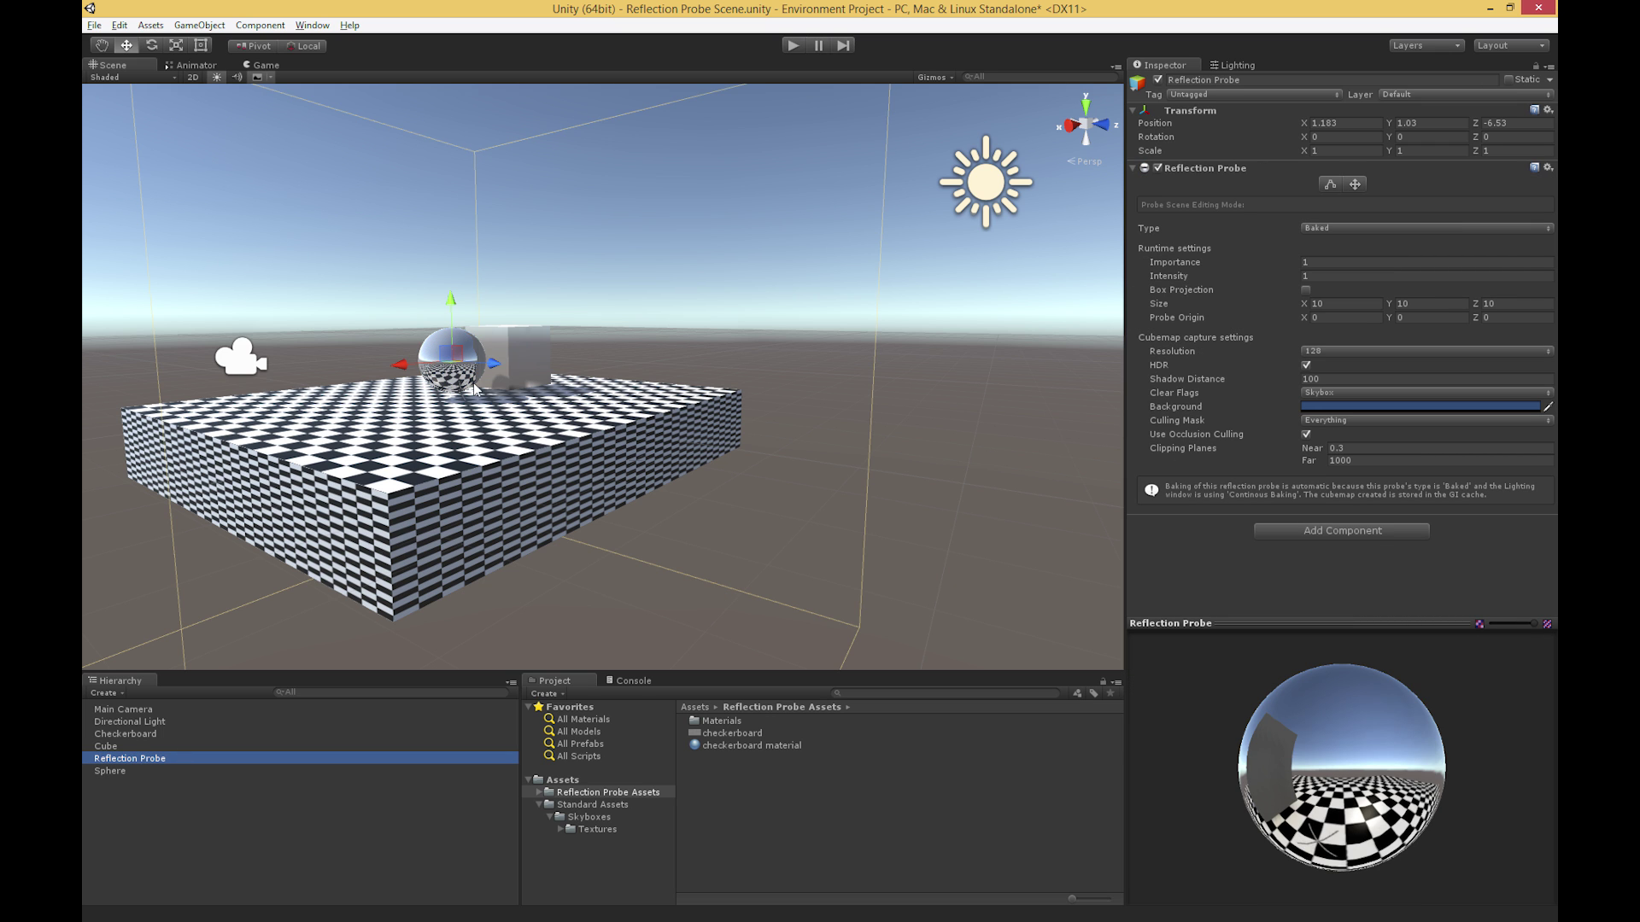
pyautogui.scroll(-4, 474, 389)
pyautogui.keyDown('alt'); pyautogui.moveTo(495, 375); pyautogui.dragTo(574, 351); pyautogui.keyUp('alt')
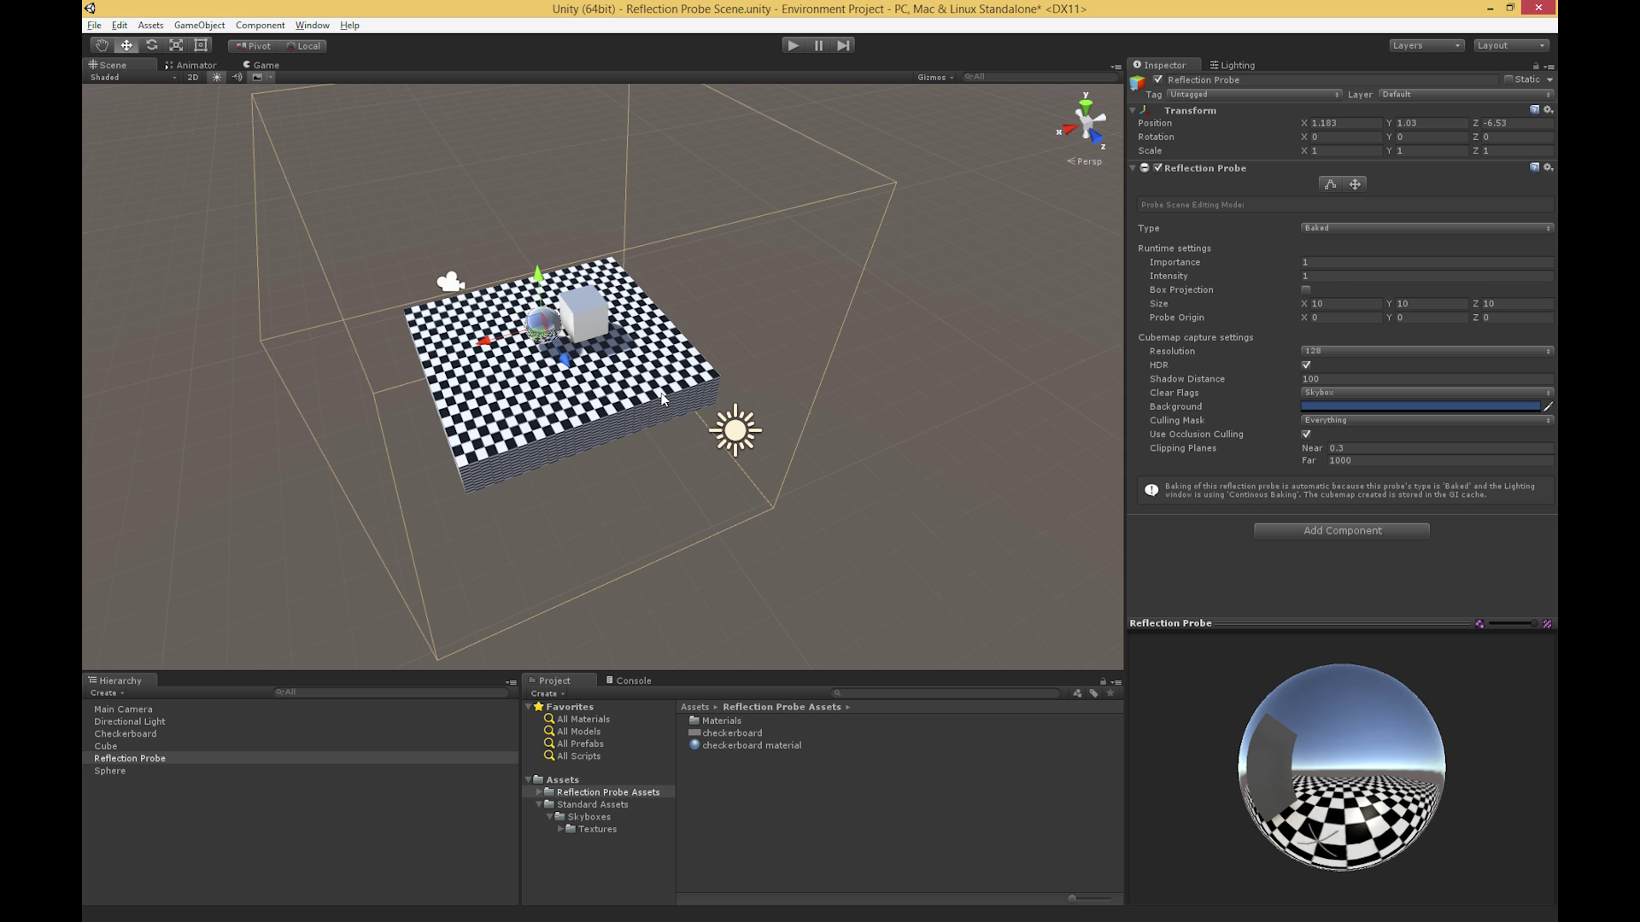
pyautogui.scroll(3, 646, 379)
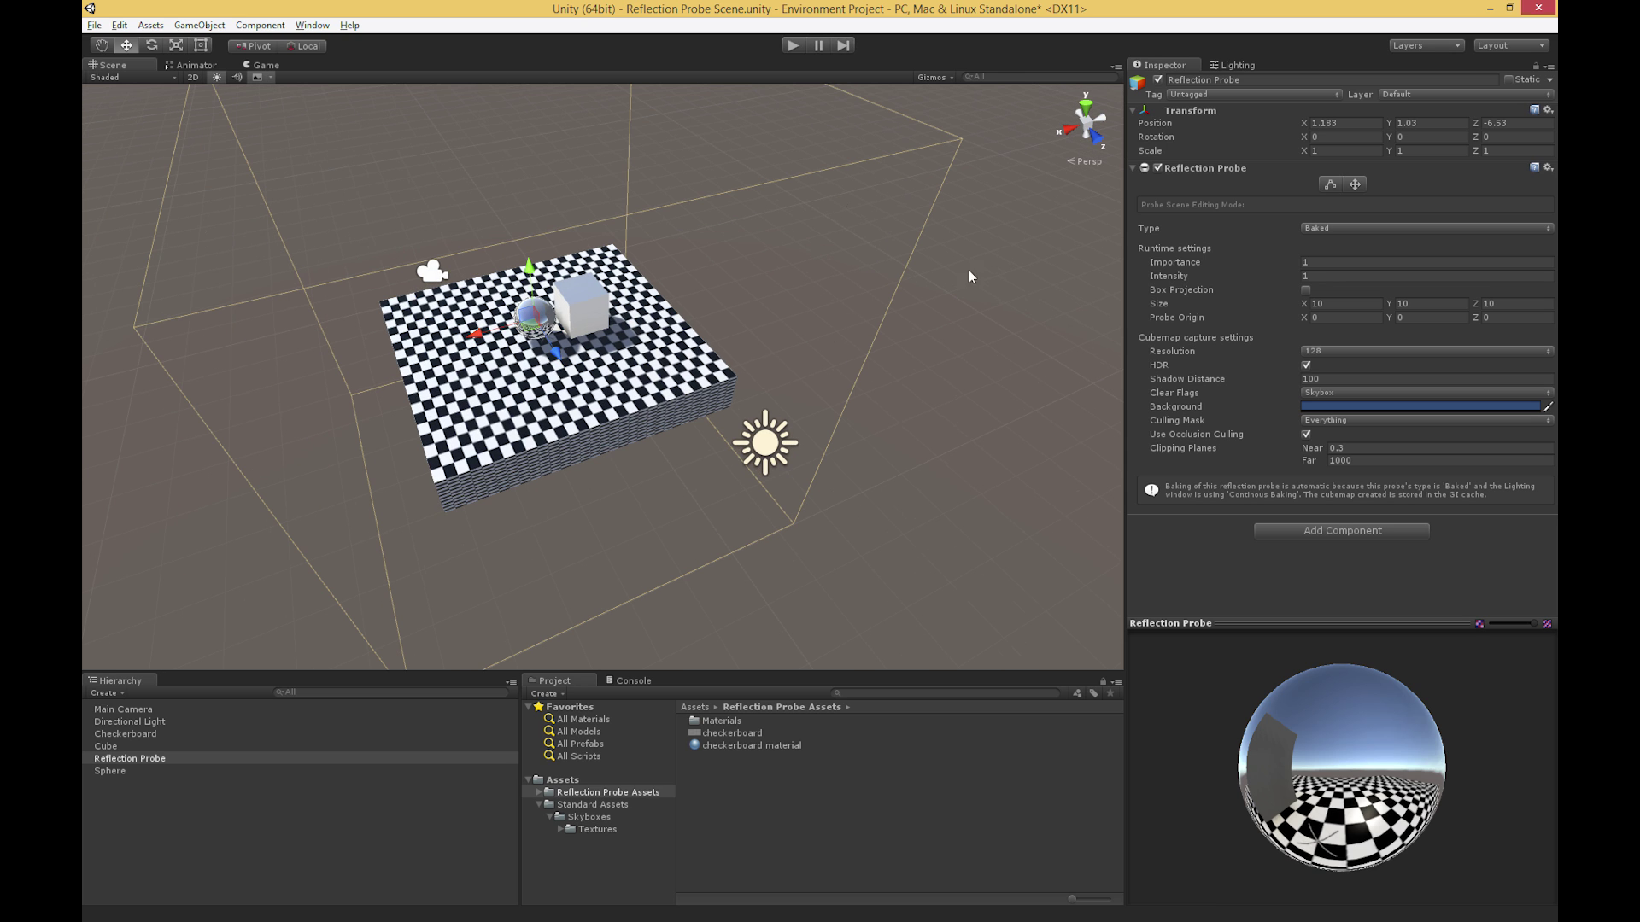
pyautogui.click(1356, 186)
pyautogui.scroll(4, 521, 360)
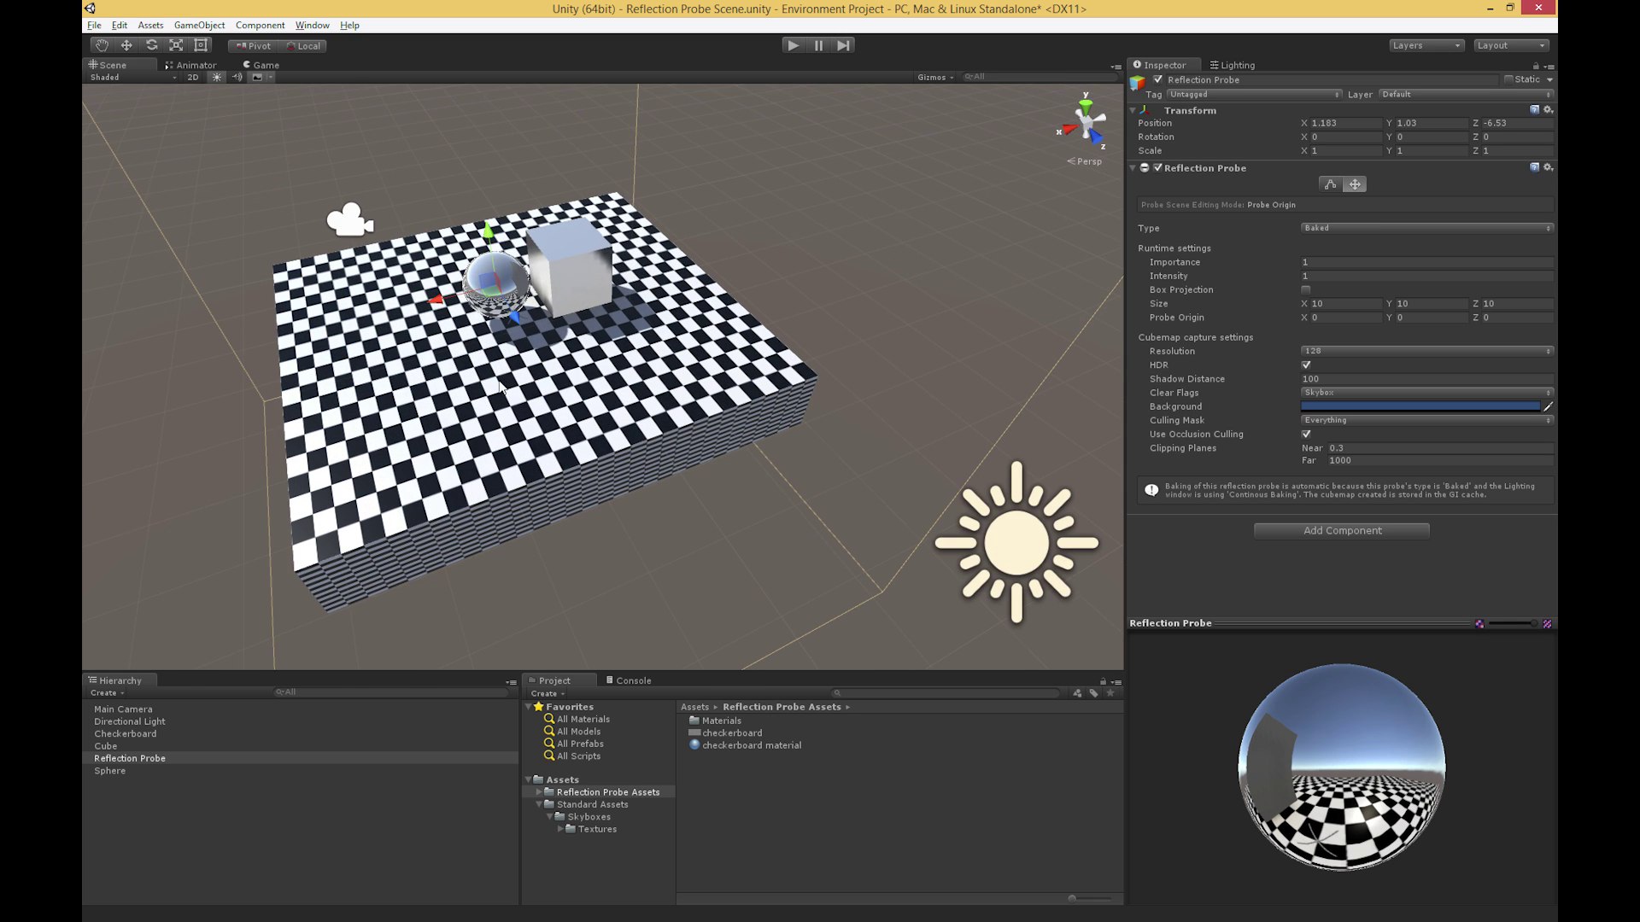
pyautogui.scroll(5, 547, 371)
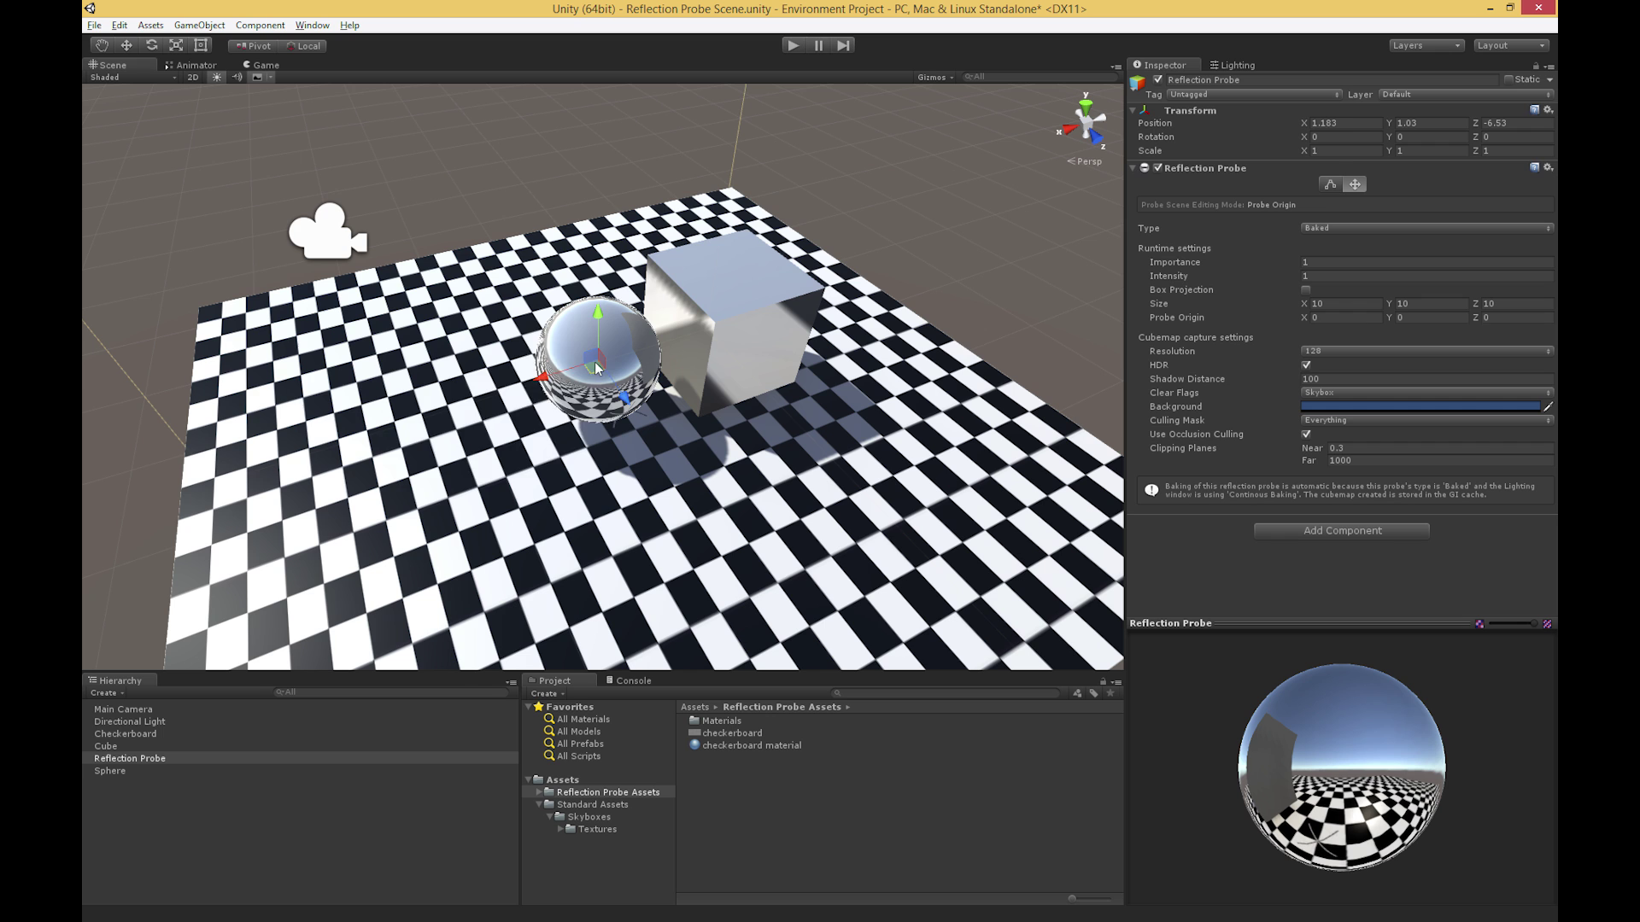
pyautogui.moveTo(597, 367); pyautogui.dragTo(382, 399)
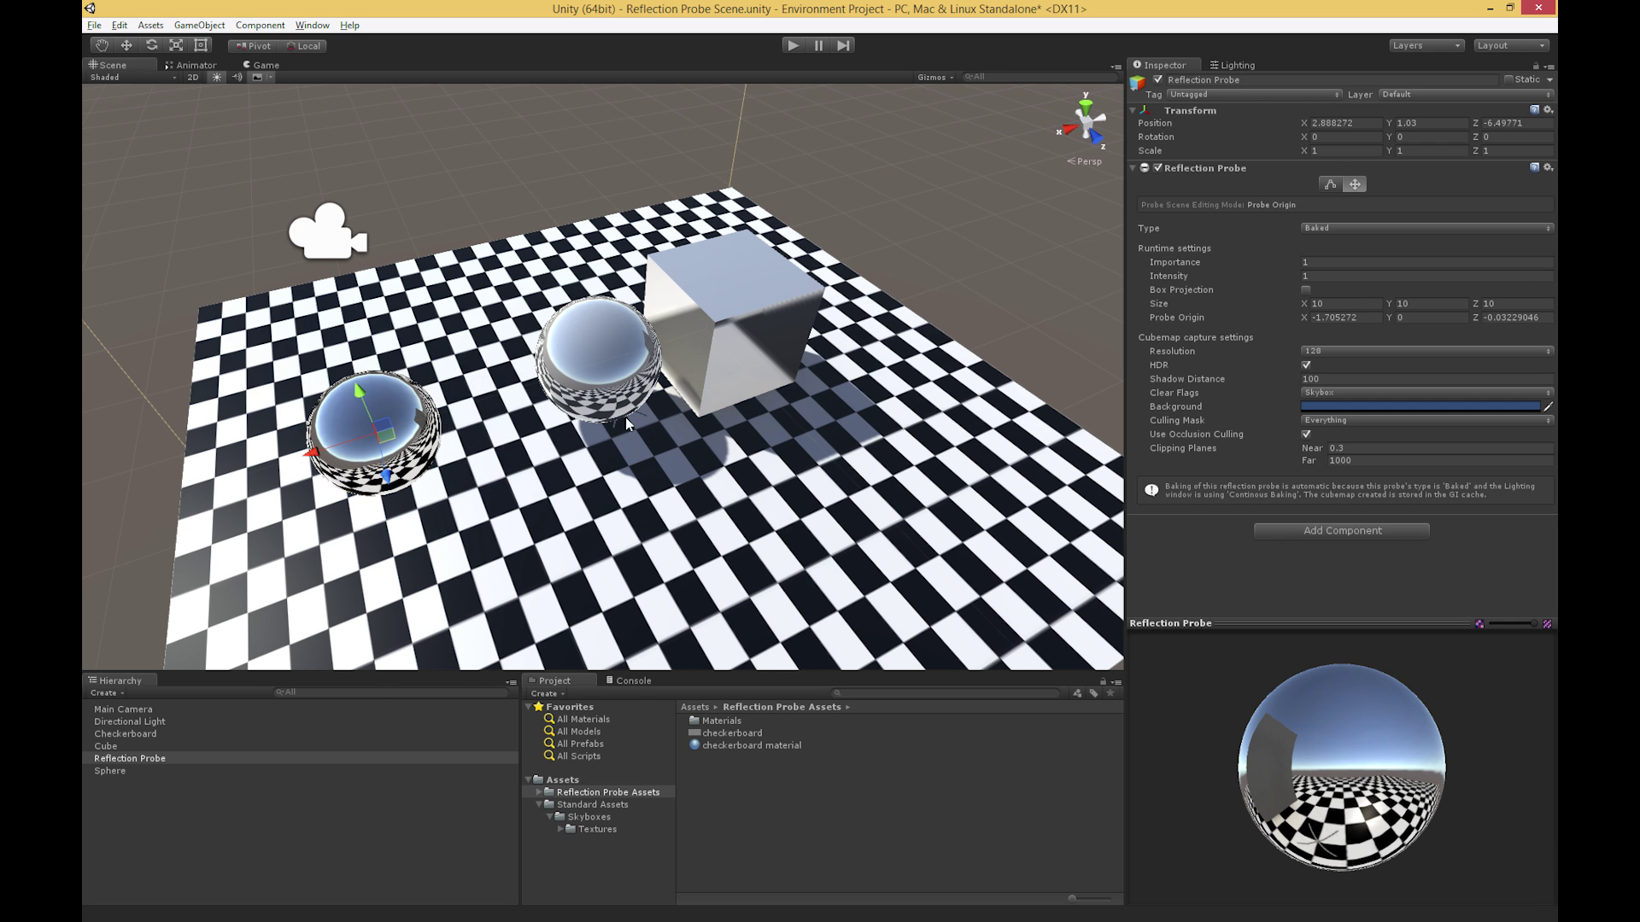
pyautogui.keyDown('alt'); pyautogui.moveTo(627, 423); pyautogui.dragTo(649, 513); pyautogui.keyUp('alt')
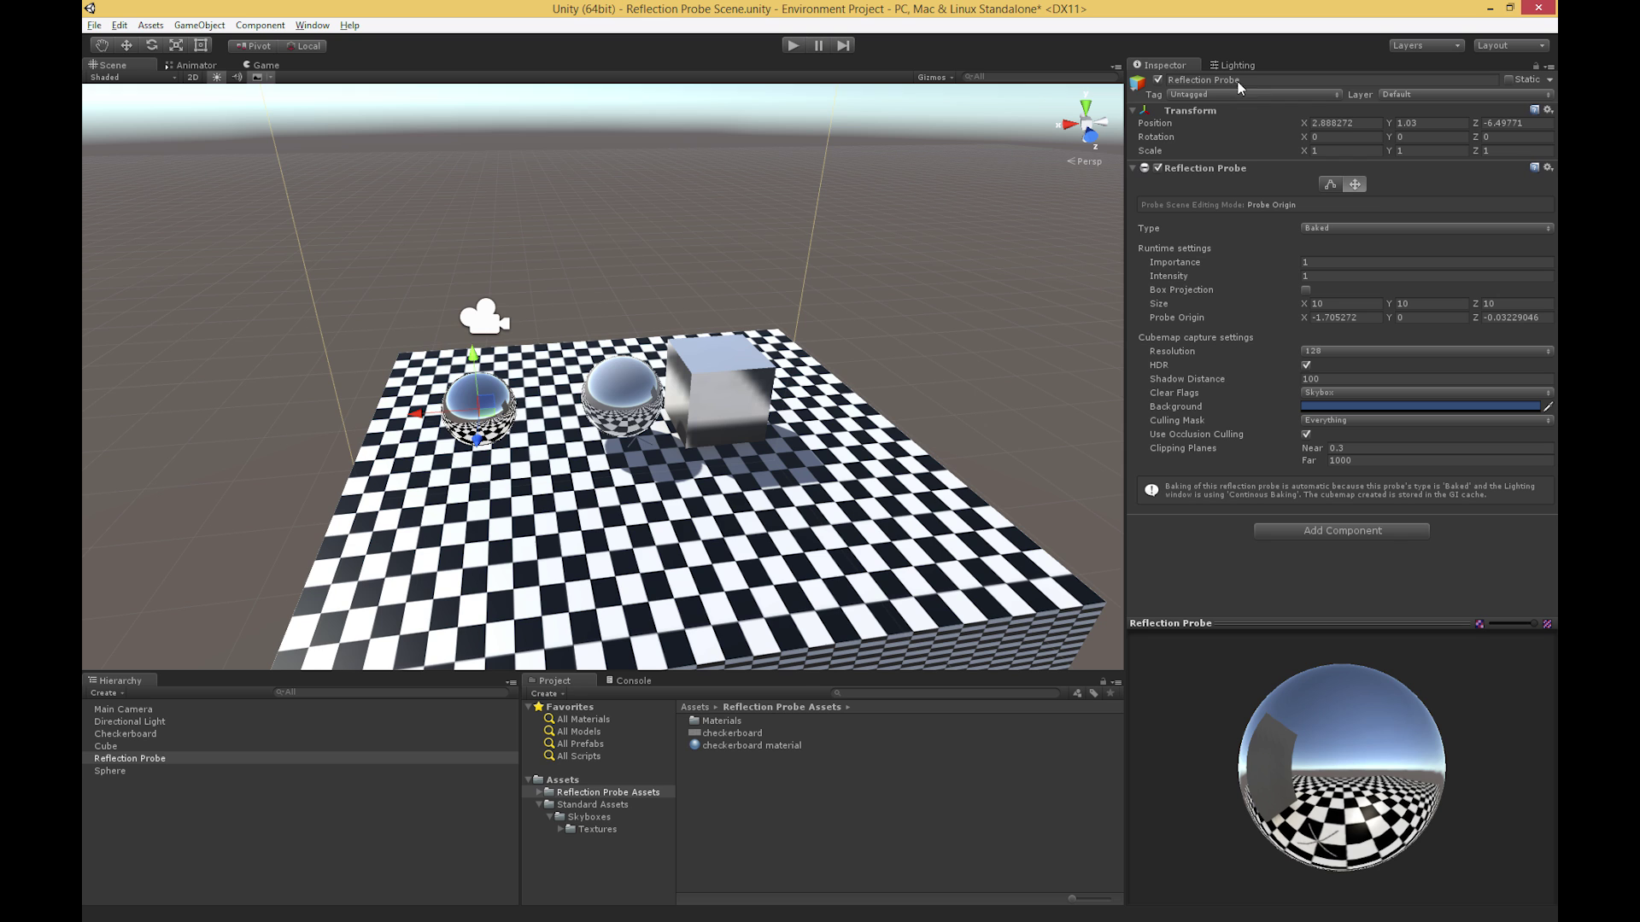
pyautogui.click(1355, 185)
pyautogui.scroll(-1, 512, 384)
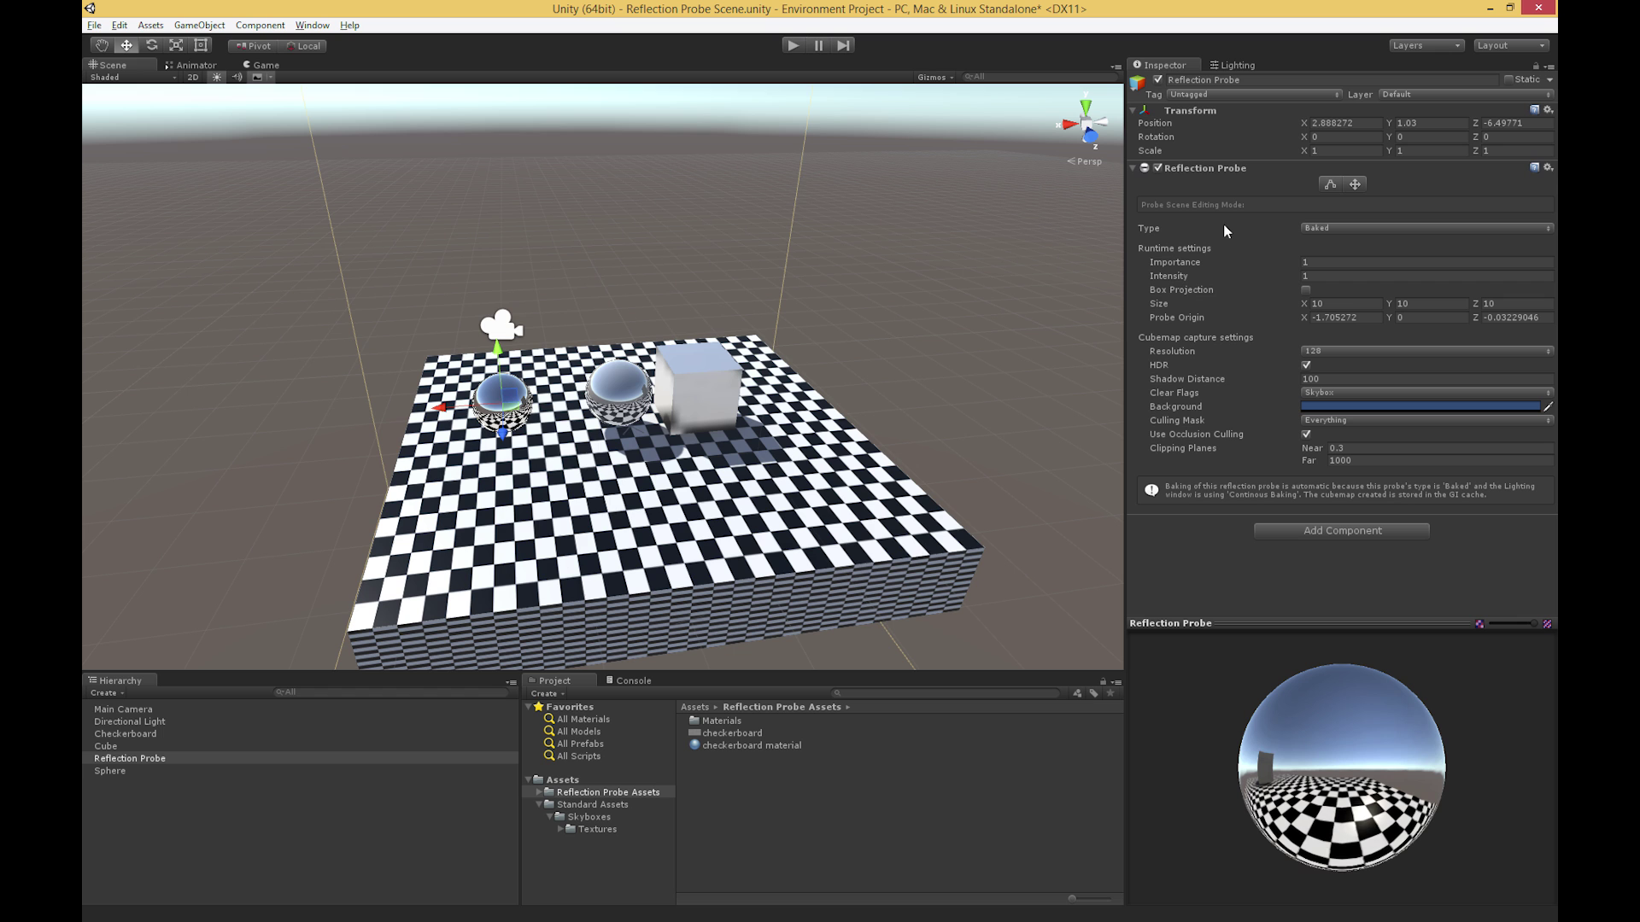
# Show the ReflectionProbe gizmo icon in the scene with the Sphere selected, and hide the icon again.
pyautogui.scroll(5, 513, 436)
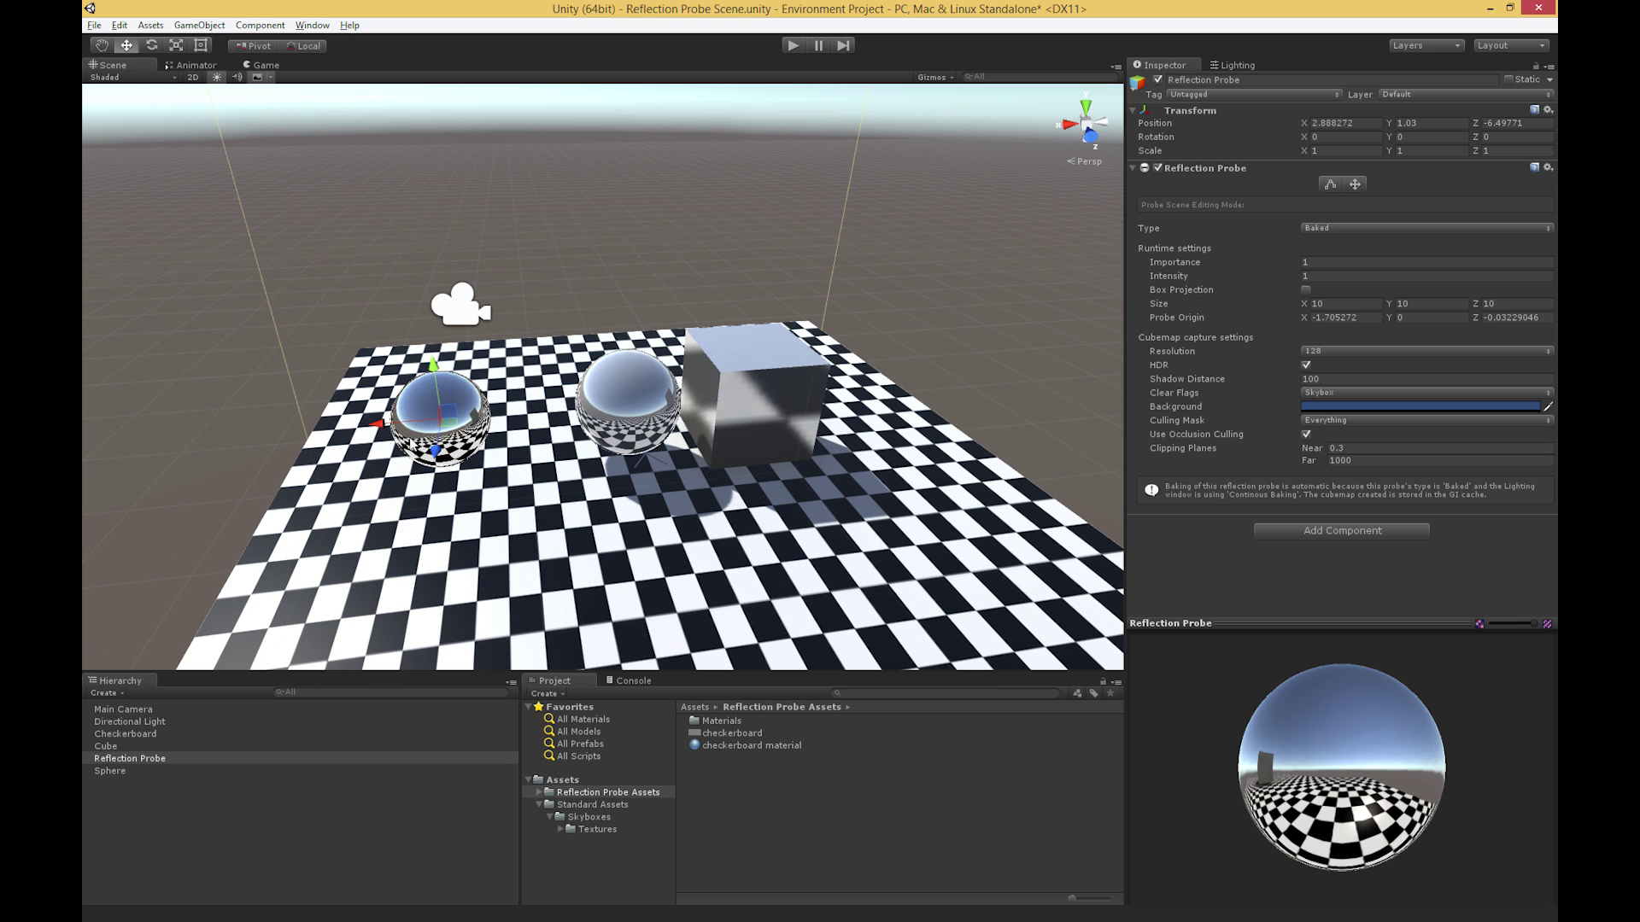
pyautogui.keyDown('alt'); pyautogui.moveTo(455, 400); pyautogui.dragTo(340, 429); pyautogui.keyUp('alt')
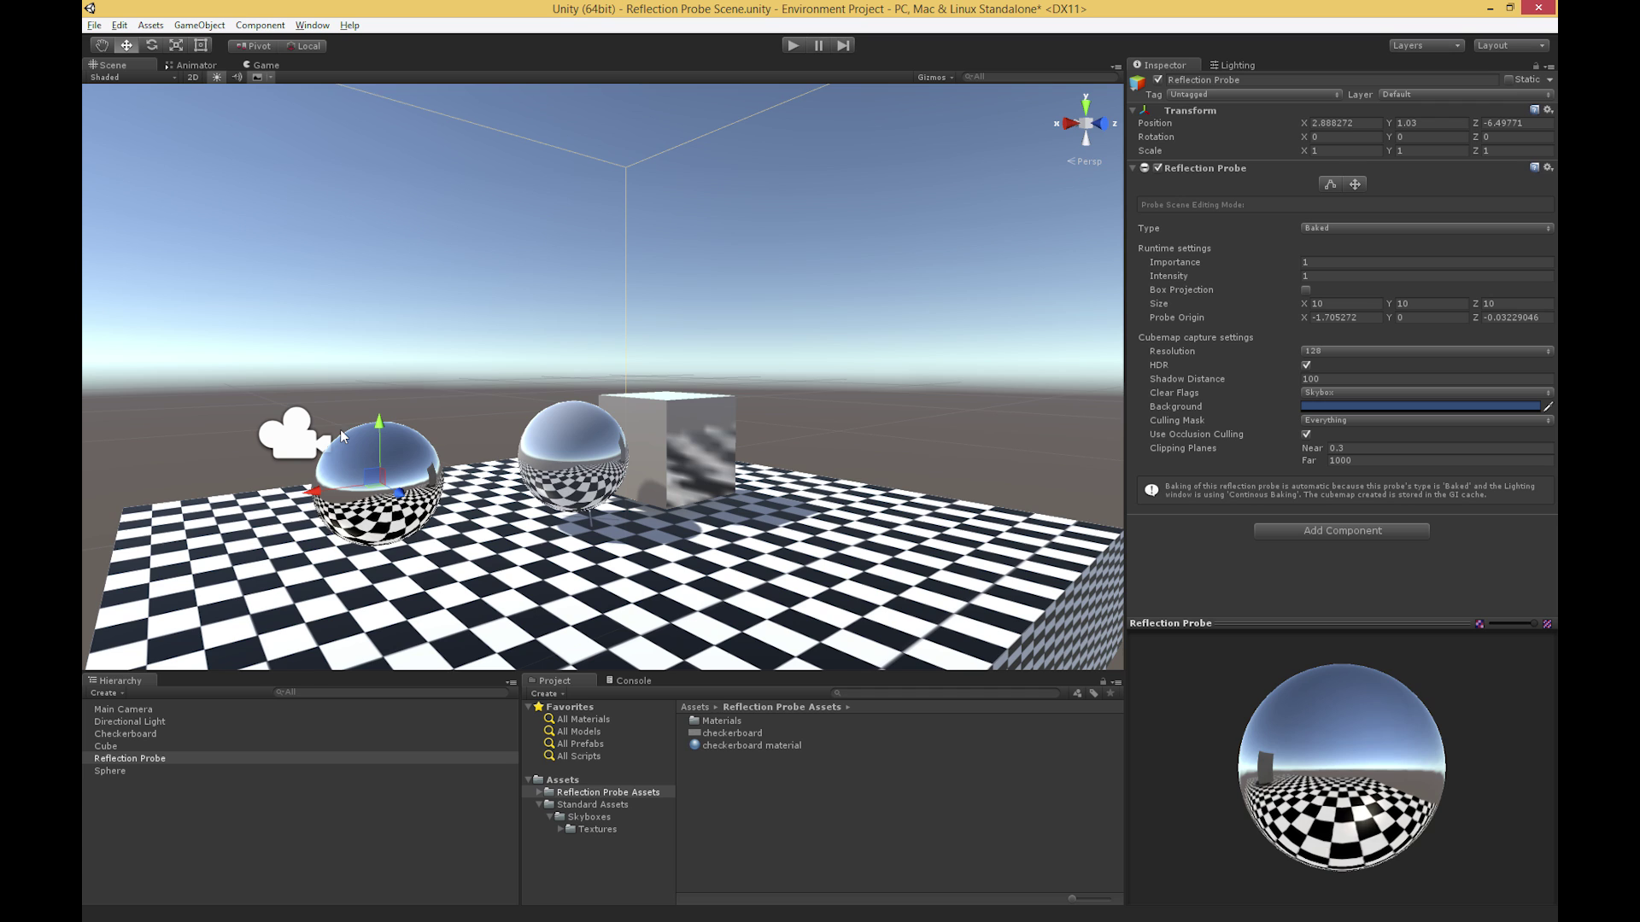
pyautogui.click(122, 771)
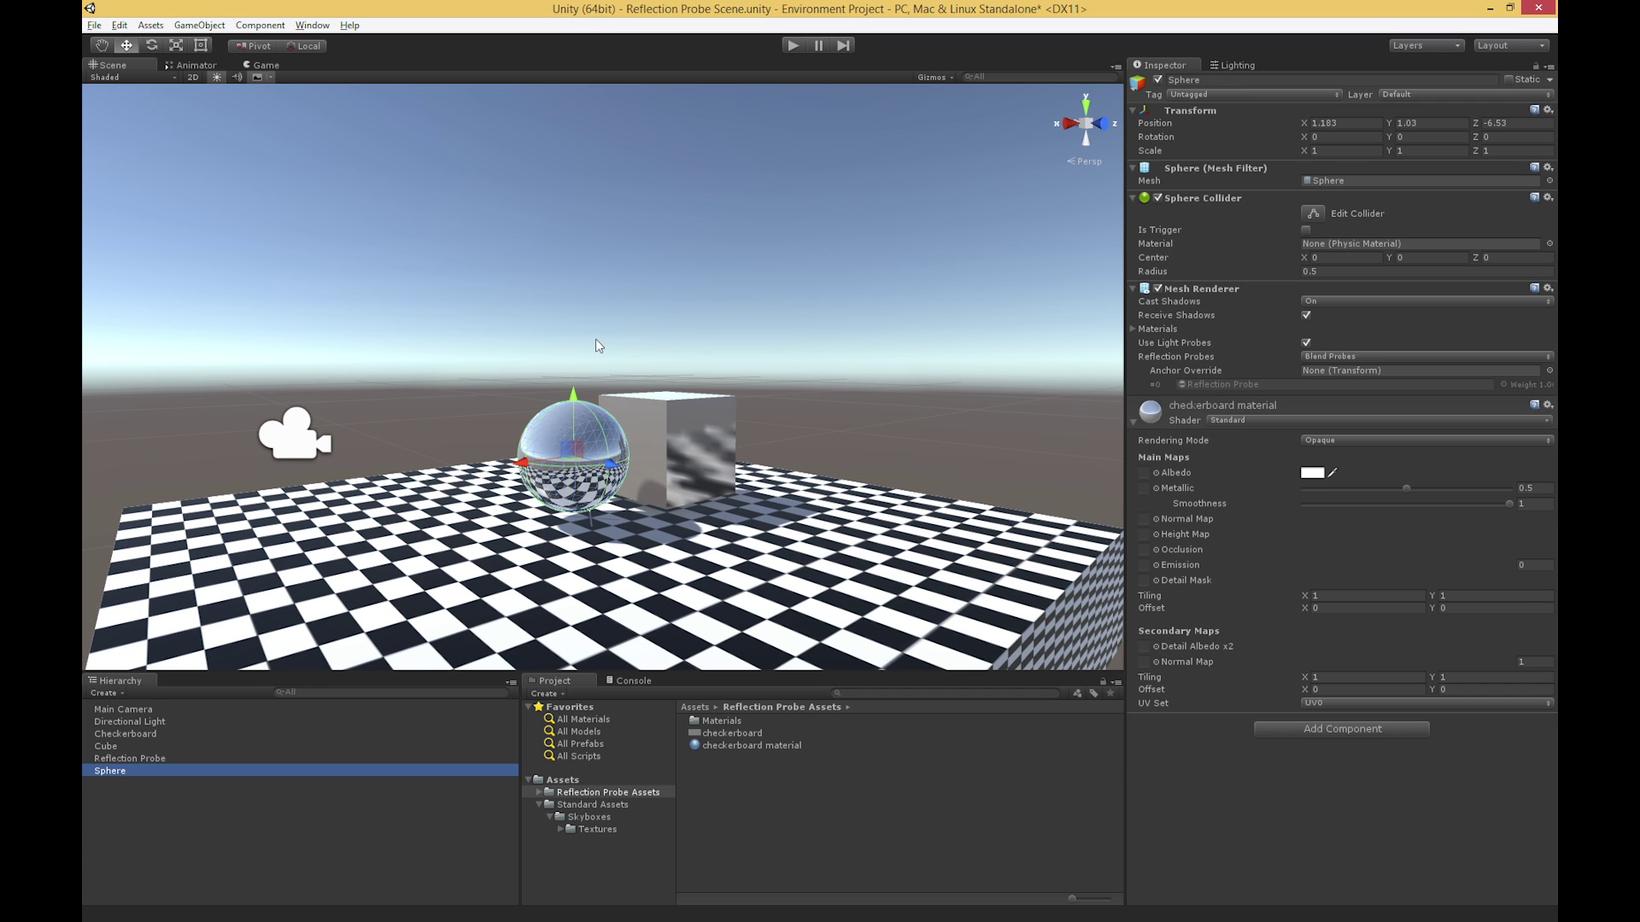
pyautogui.click(933, 77)
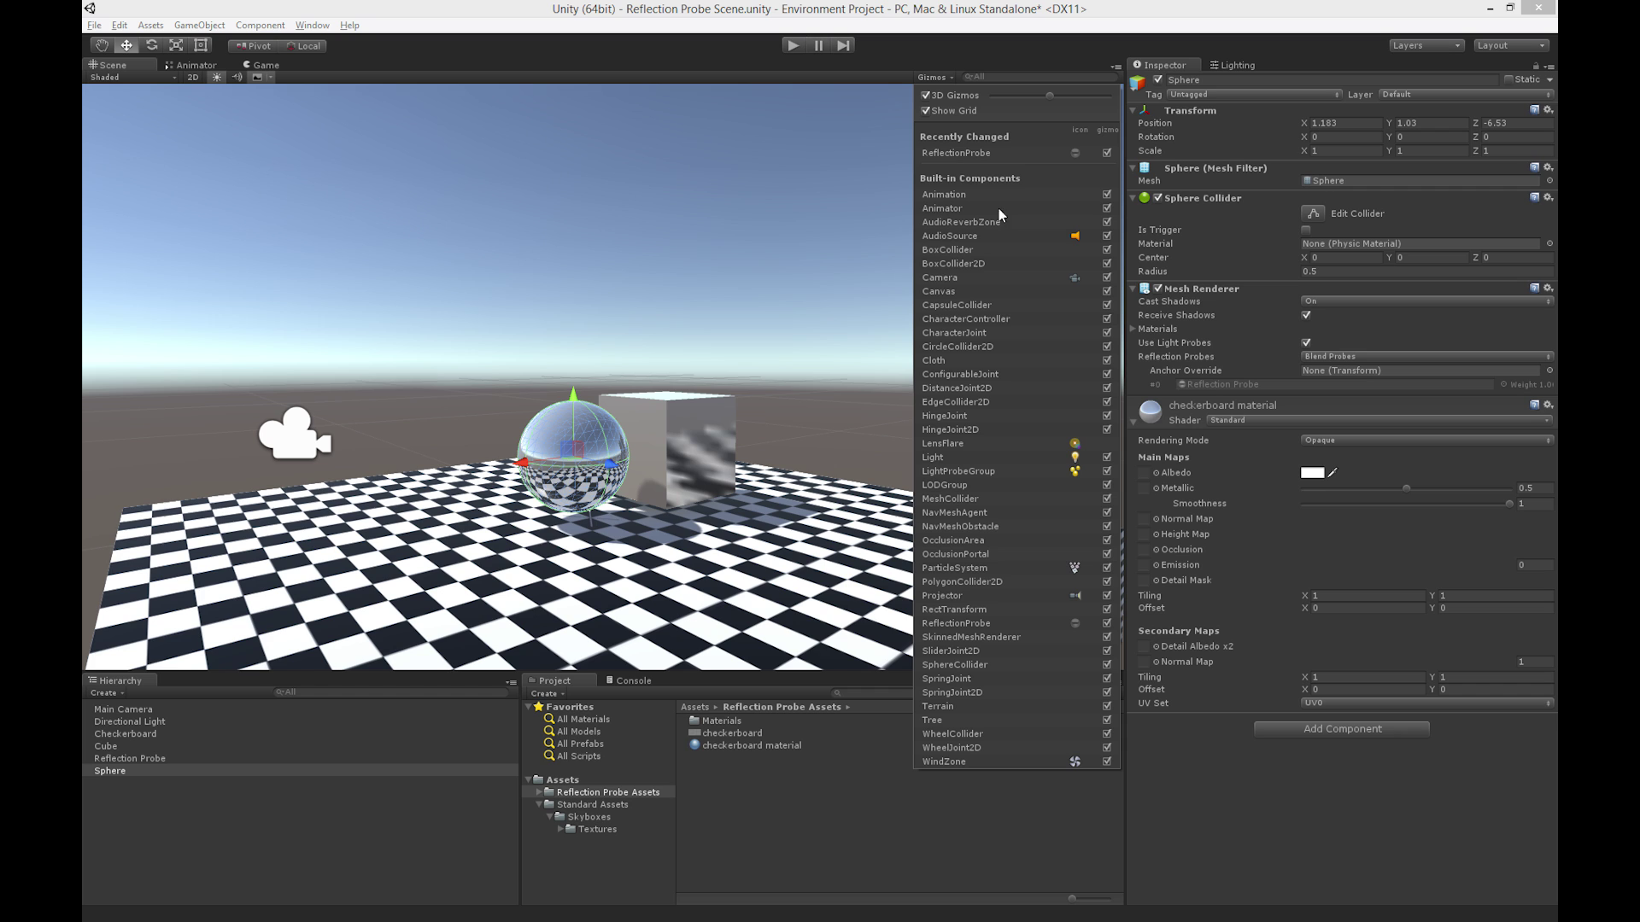
pyautogui.click(1074, 623)
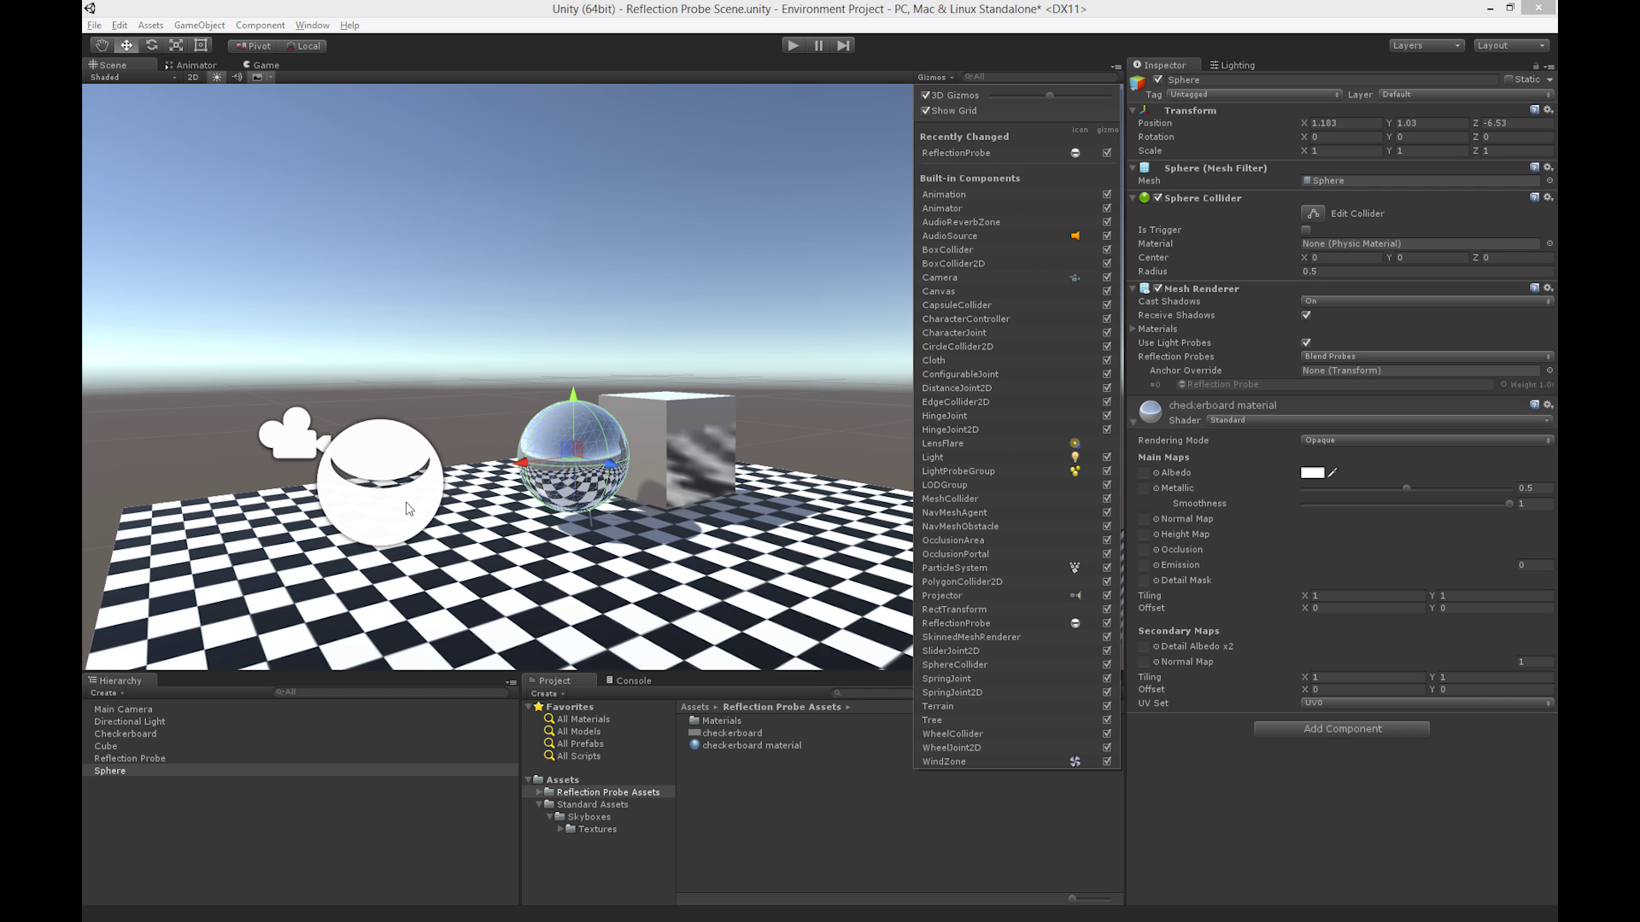
pyautogui.scroll(-3, 413, 488)
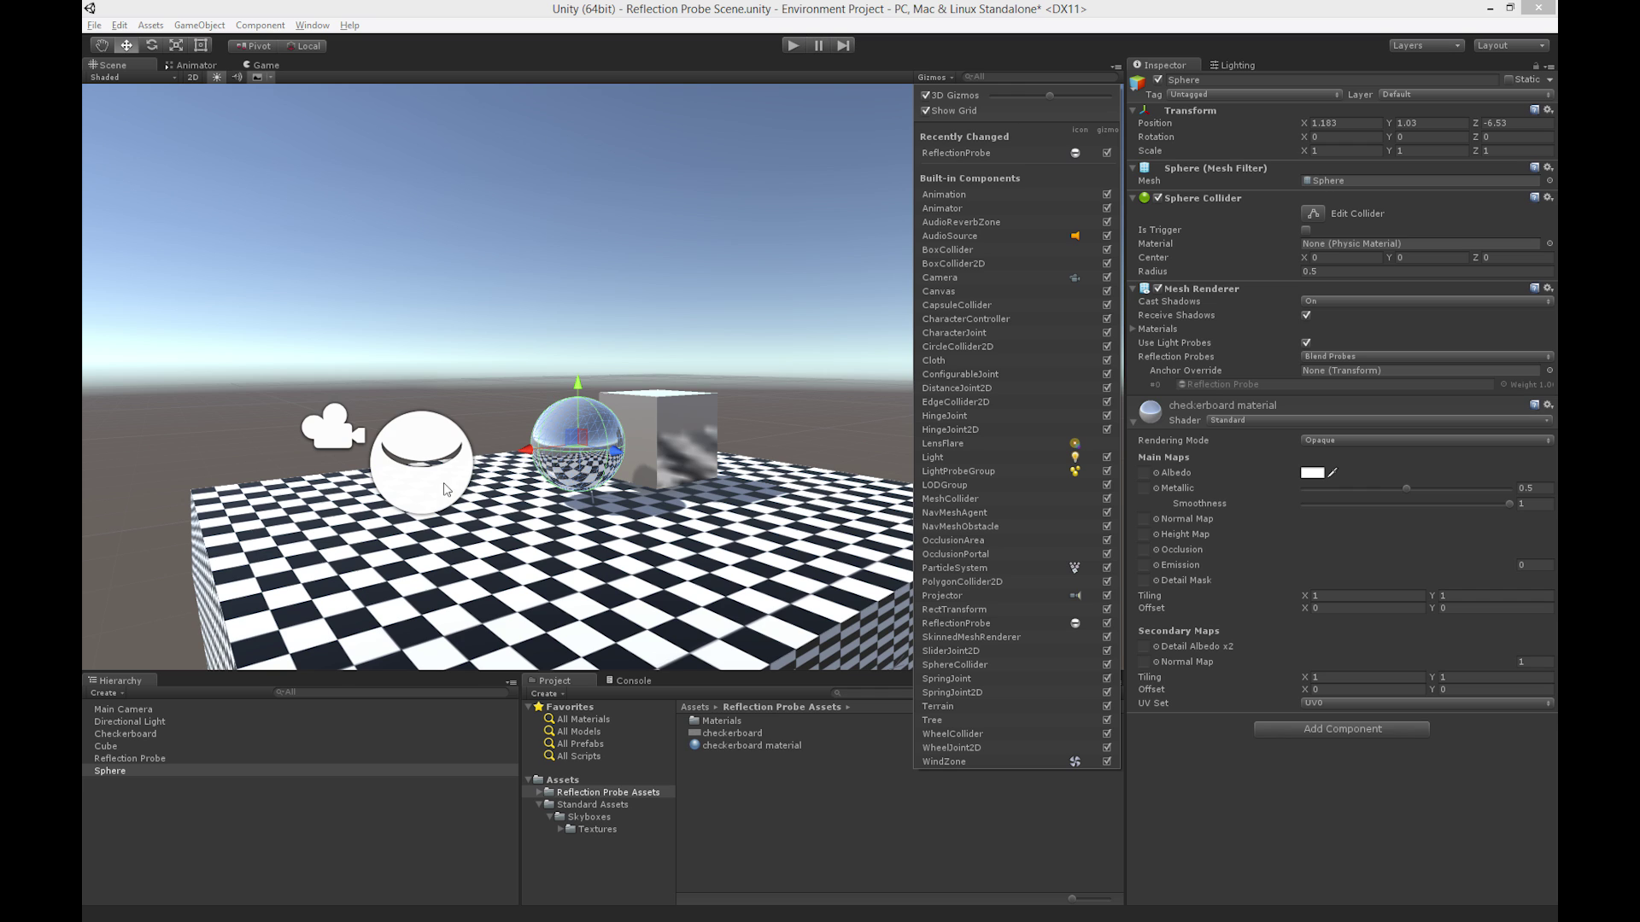
pyautogui.click(1075, 622)
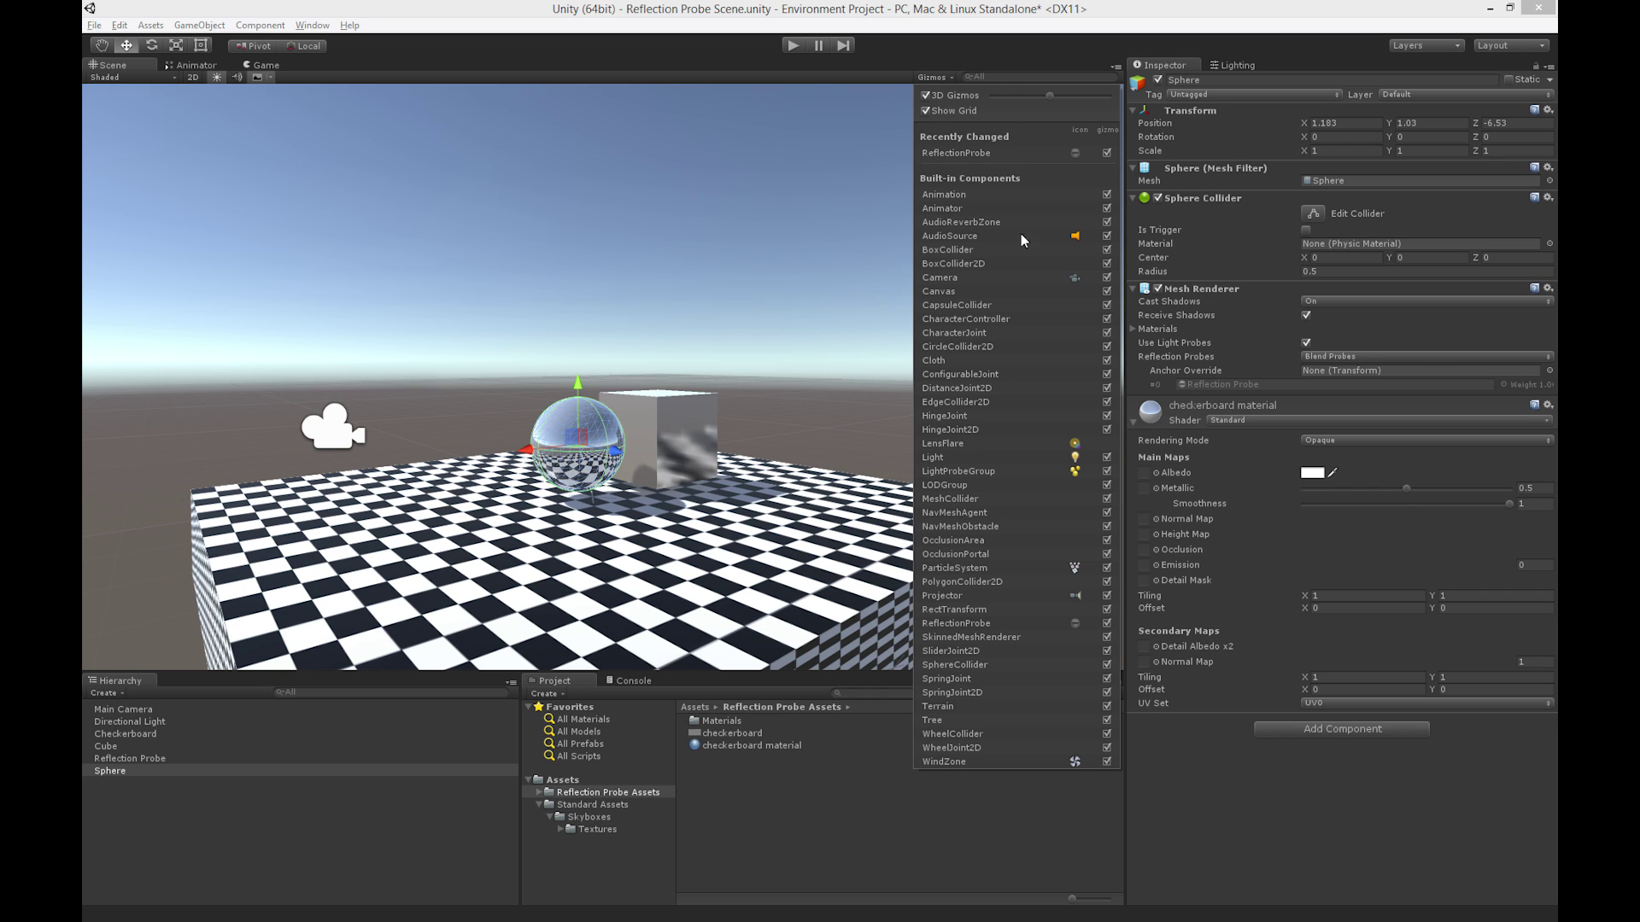
pyautogui.click(930, 79)
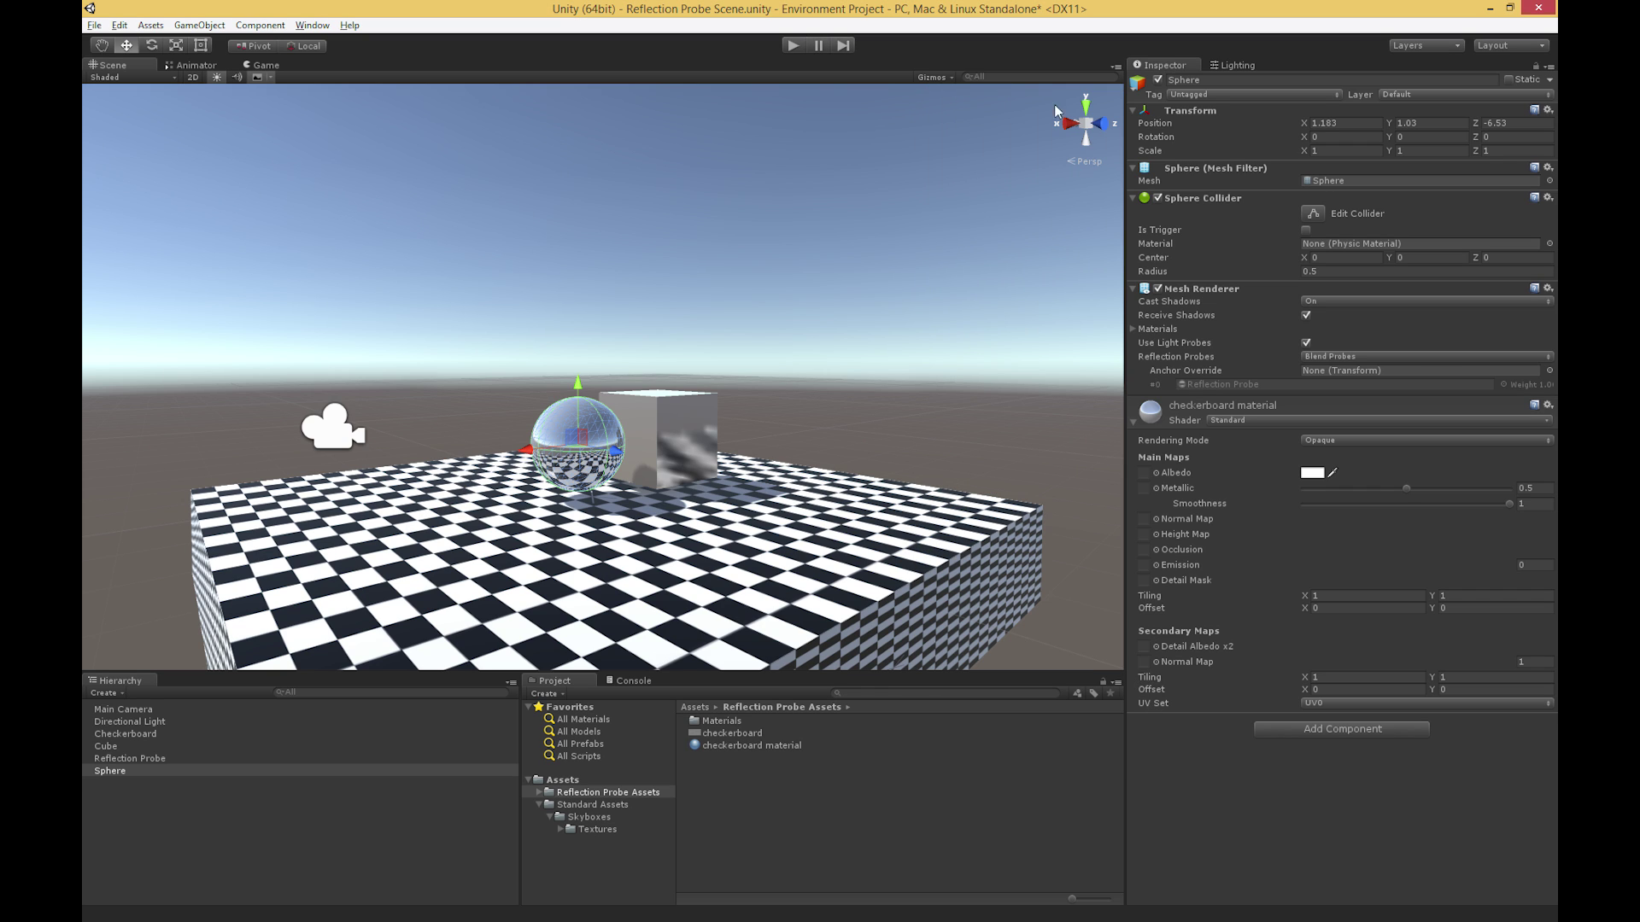
# Parent the Reflection Probe to the Sphere and look through its Type options while keeping Baked.
pyautogui.moveTo(164, 757); pyautogui.dragTo(119, 767)
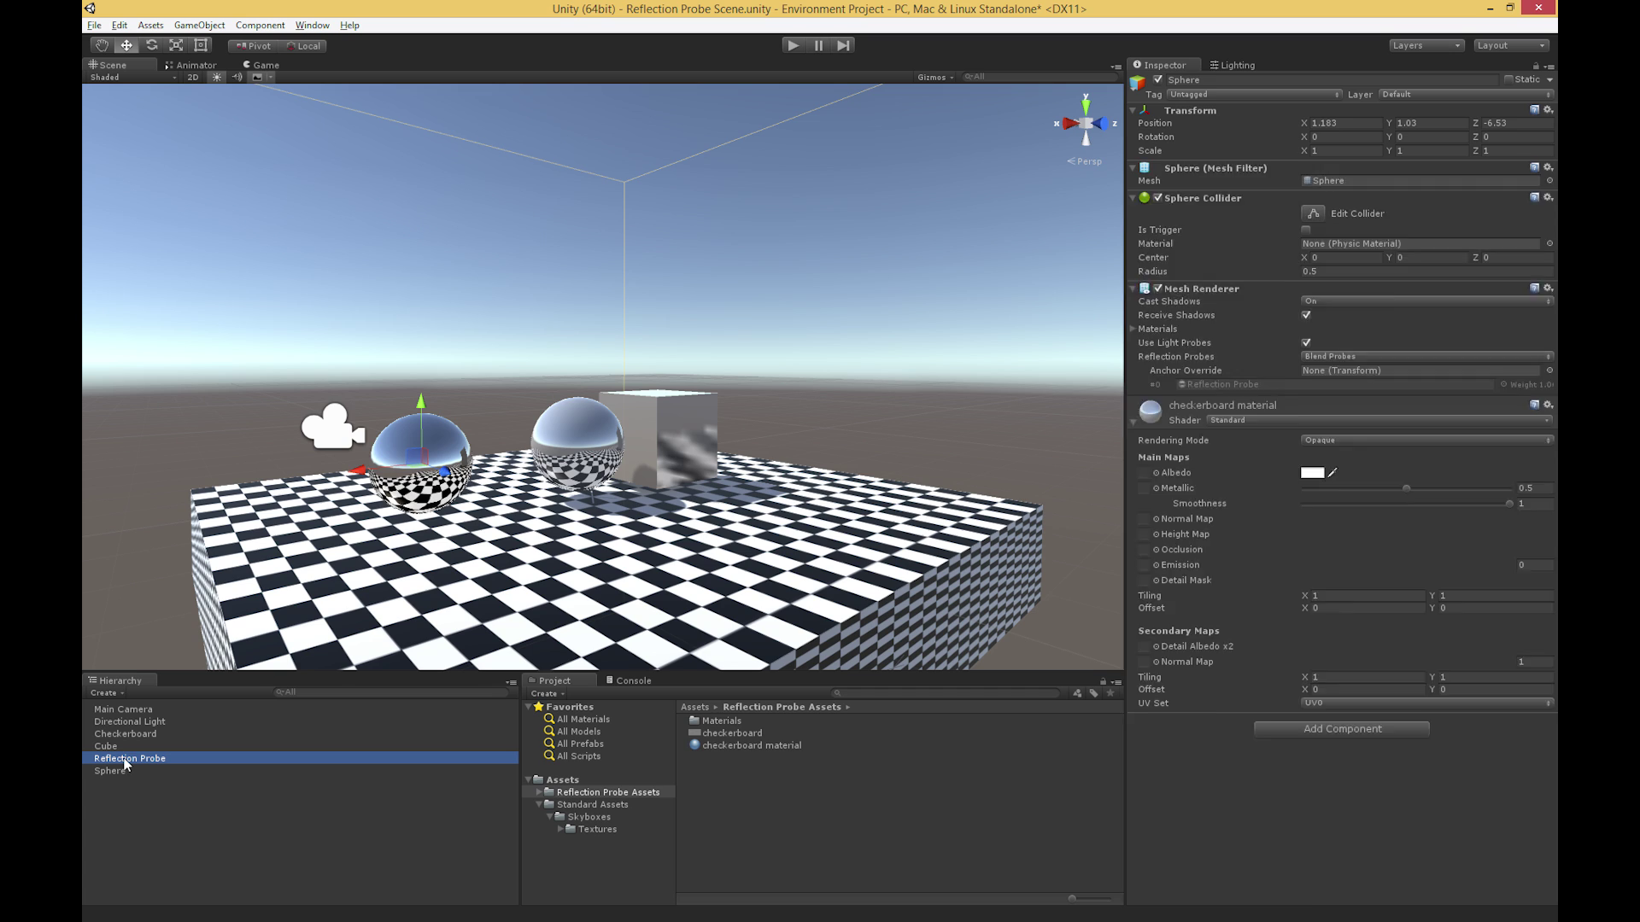
pyautogui.click(120, 771)
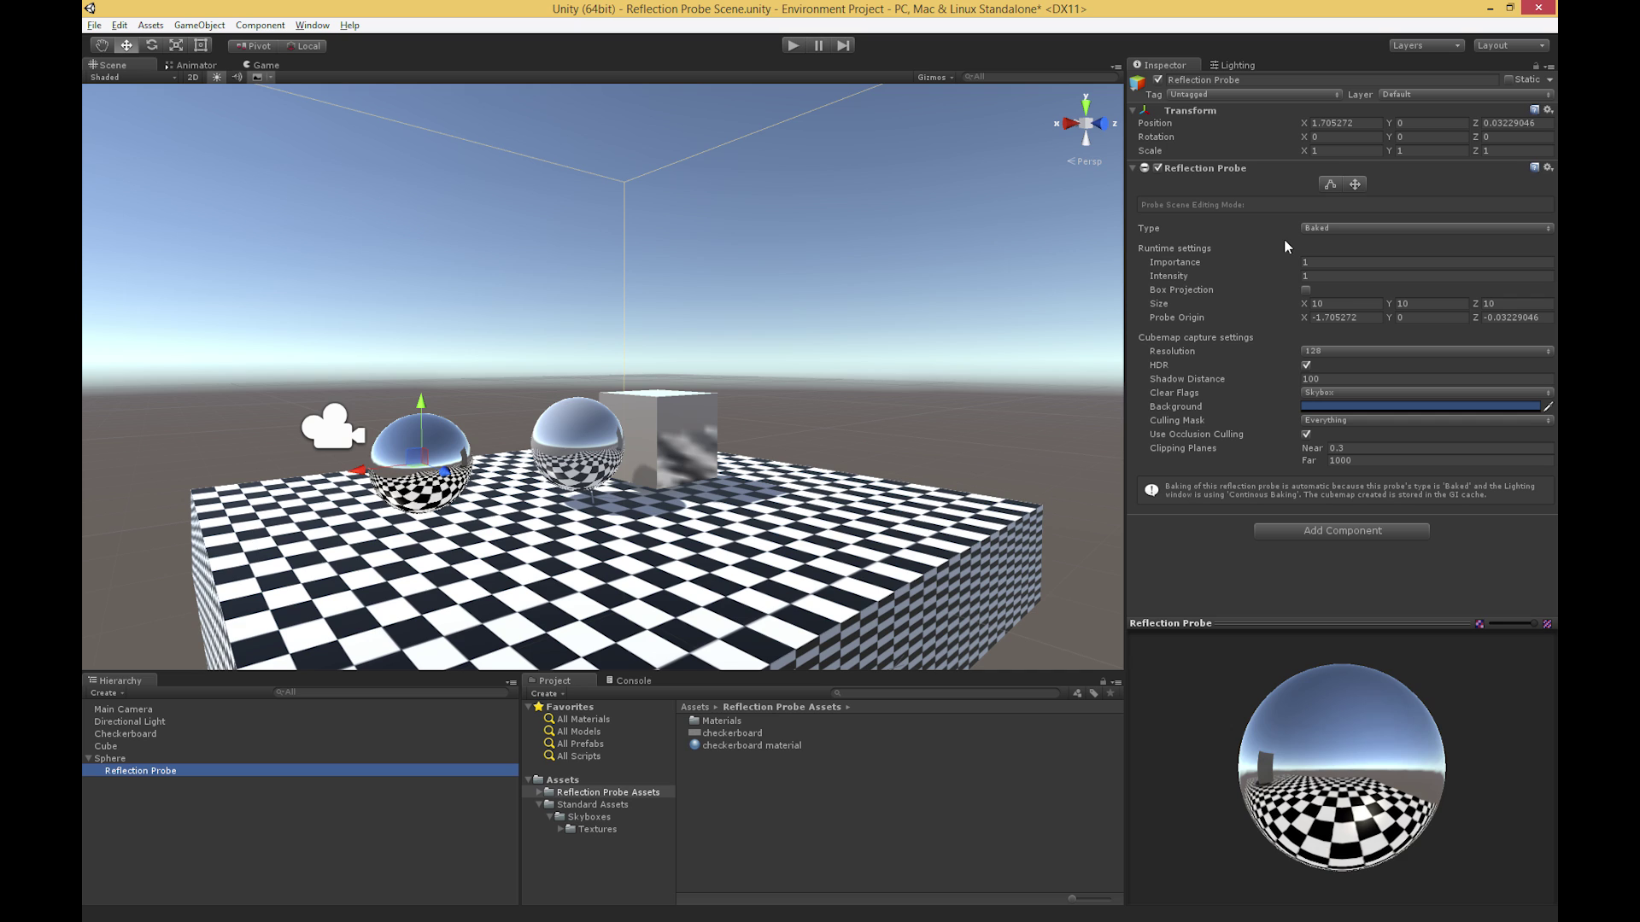
pyautogui.click(1336, 229)
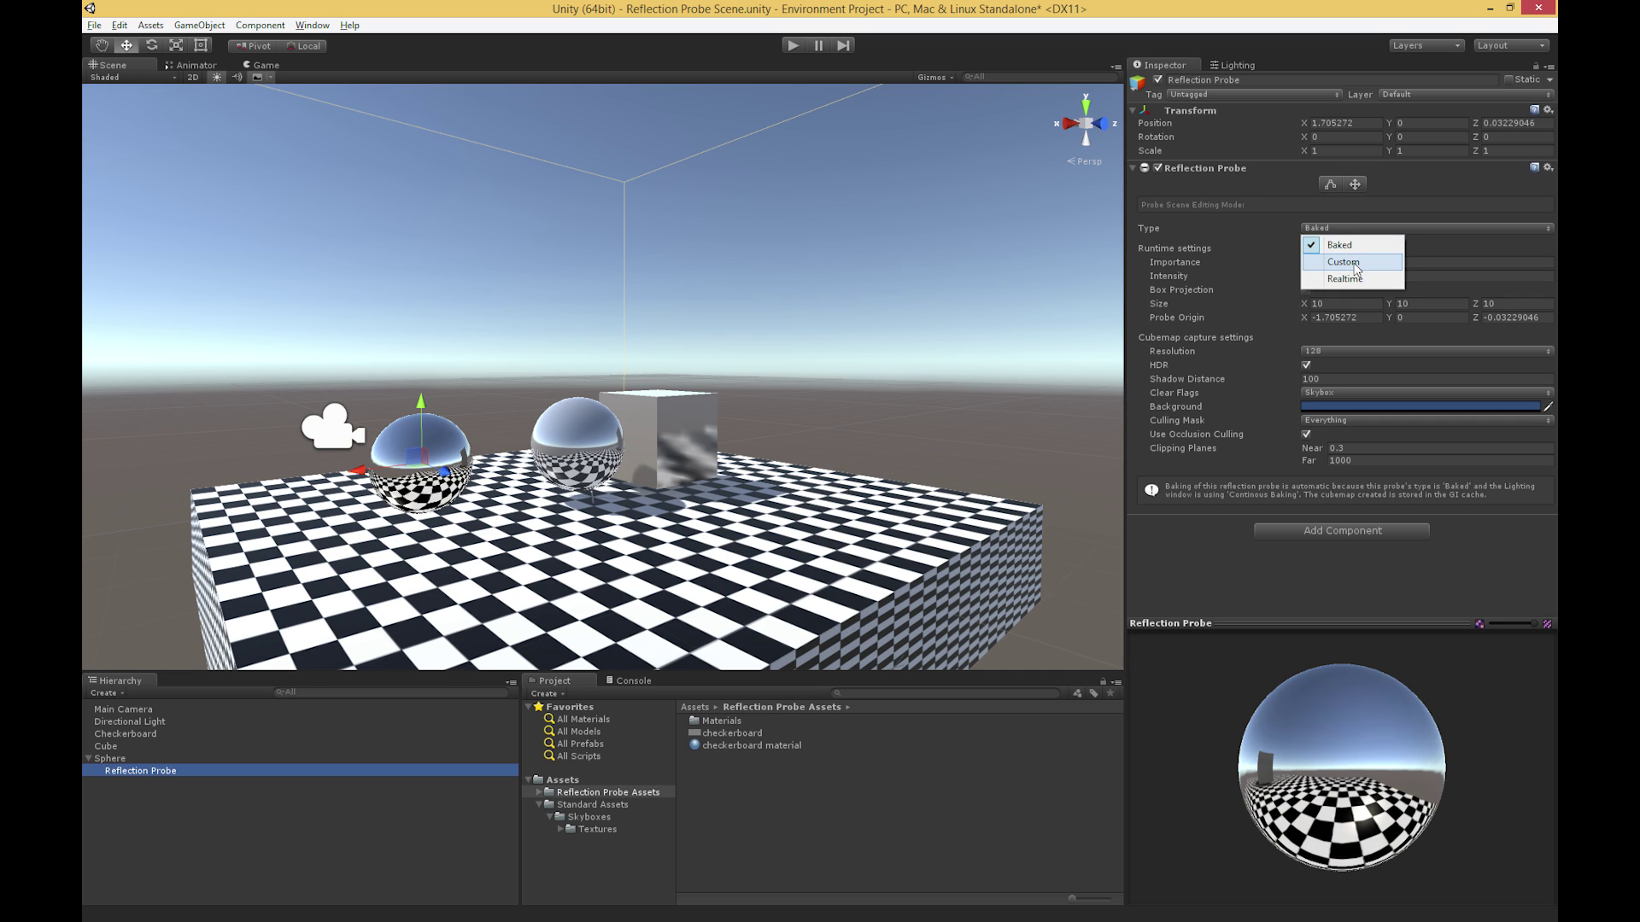
pyautogui.click(1237, 223)
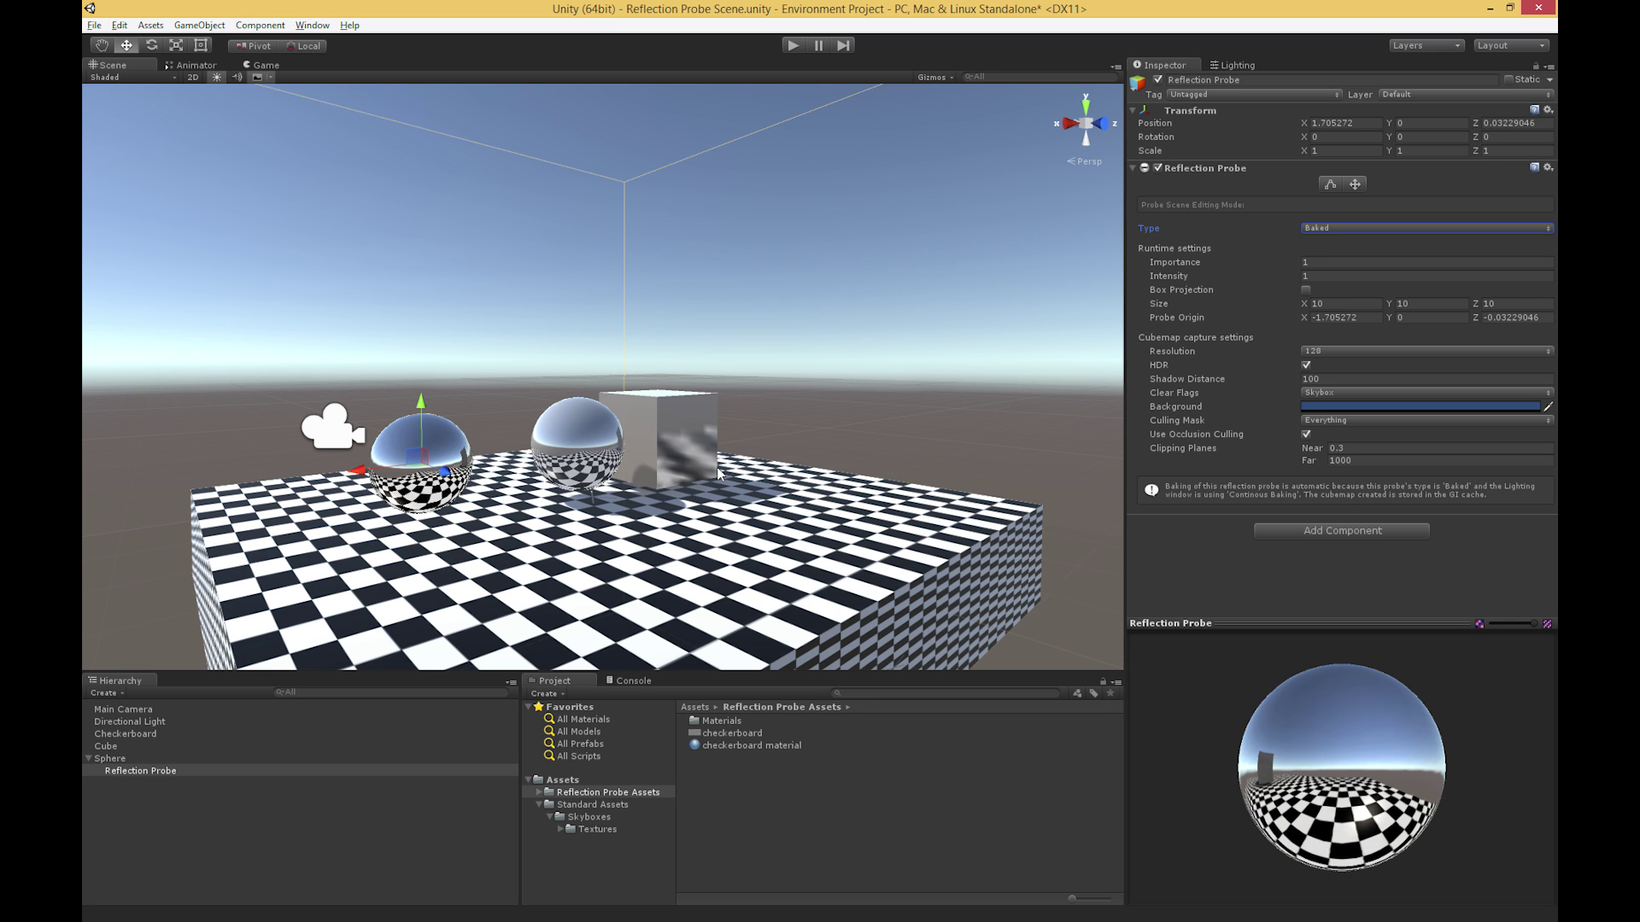
# Move the Cube across the checkerboard floor to about X -0.21, Z -4.67, away from the Sphere.
pyautogui.keyDown('alt'); pyautogui.moveTo(750, 427); pyautogui.dragTo(712, 410); pyautogui.keyUp('alt')
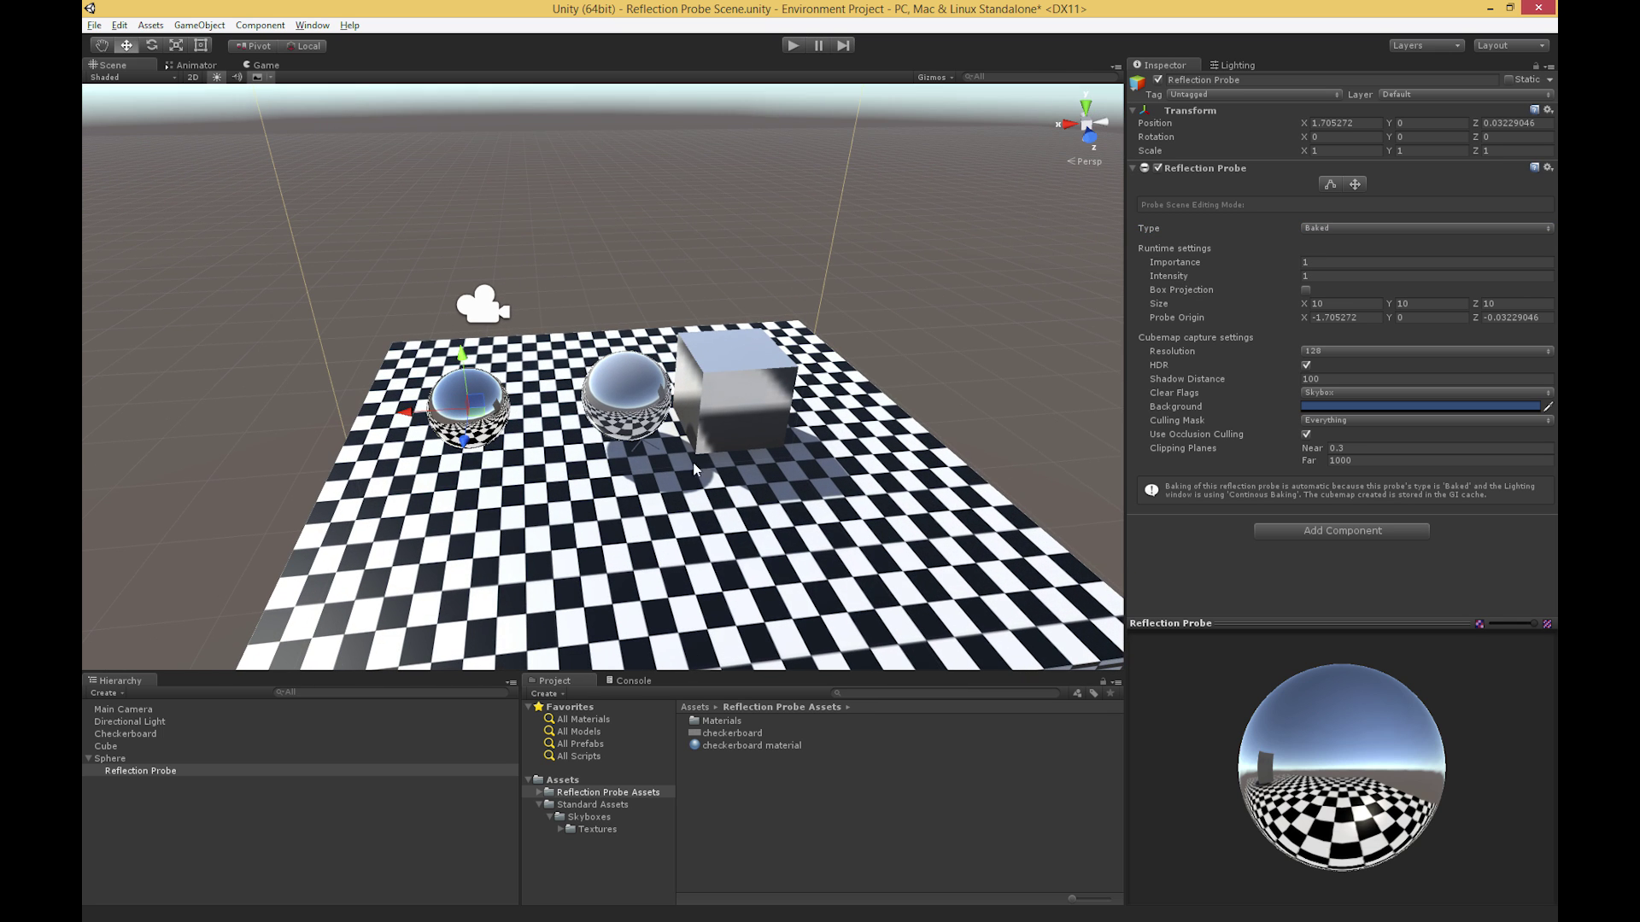
pyautogui.click(732, 413)
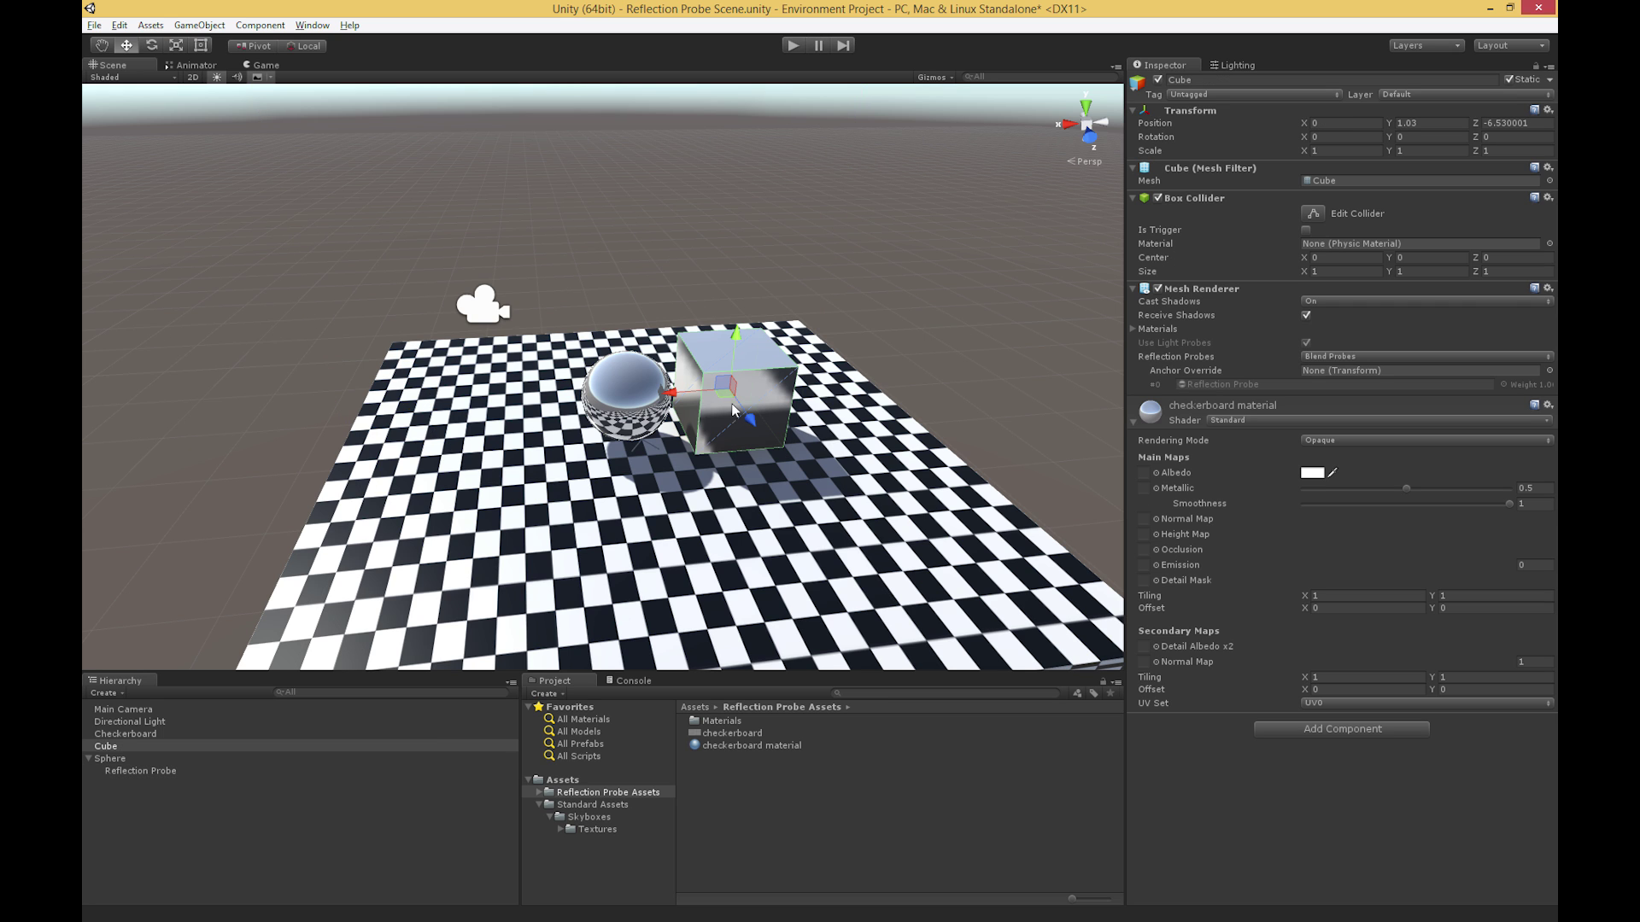
pyautogui.moveTo(731, 399); pyautogui.dragTo(830, 519)
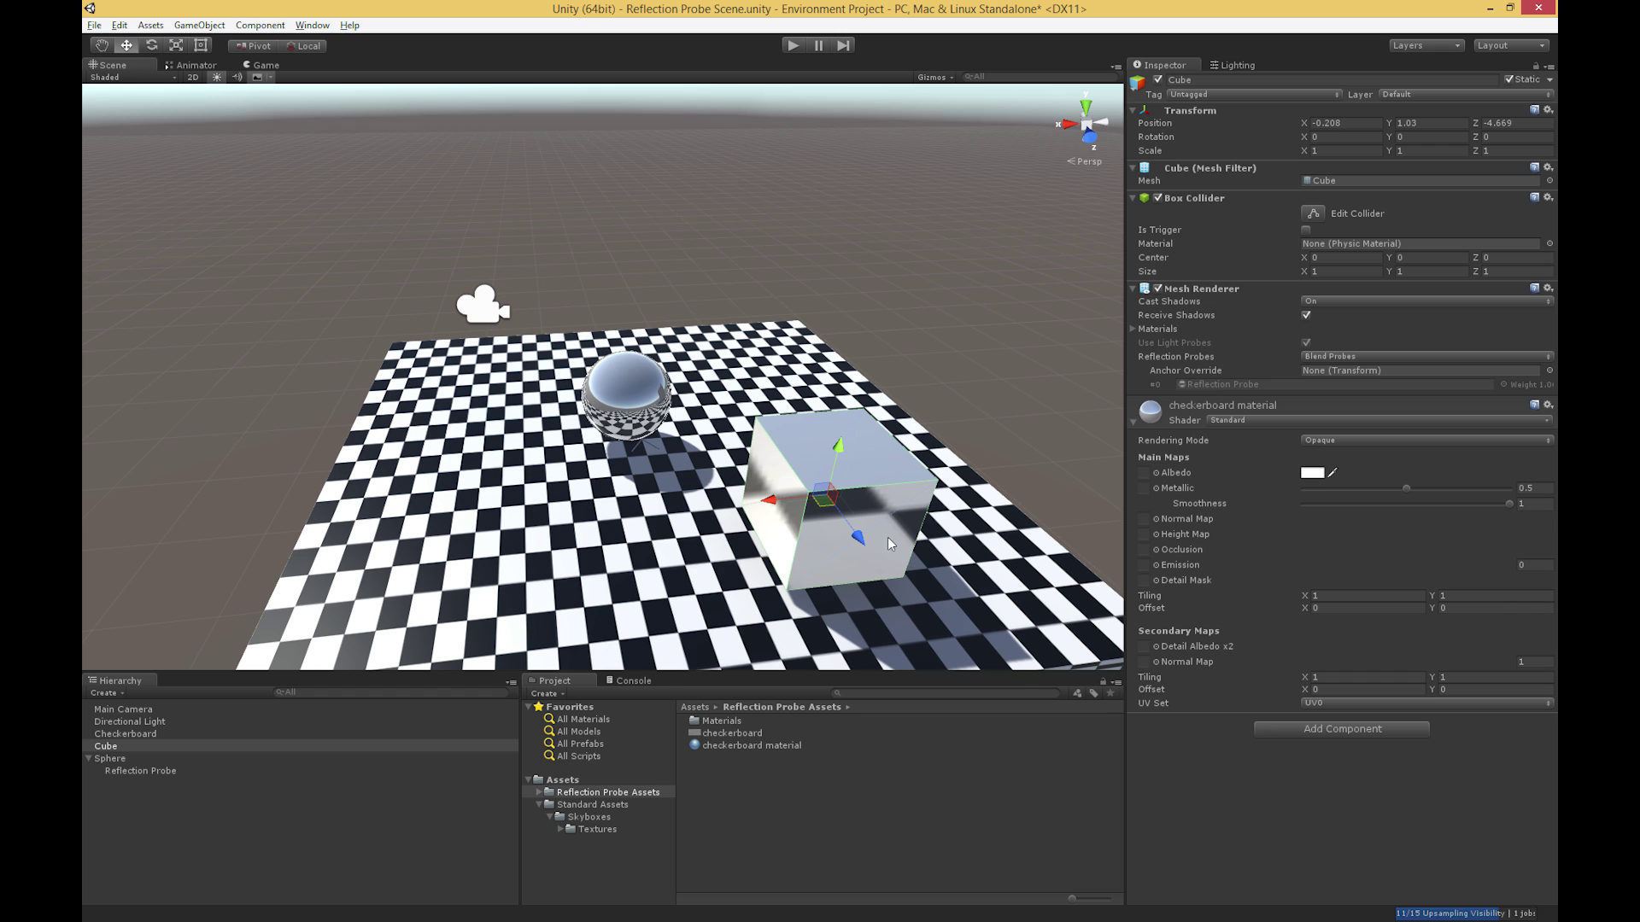
pyautogui.keyDown('alt'); pyautogui.moveTo(683, 462); pyautogui.dragTo(666, 484); pyautogui.keyUp('alt')
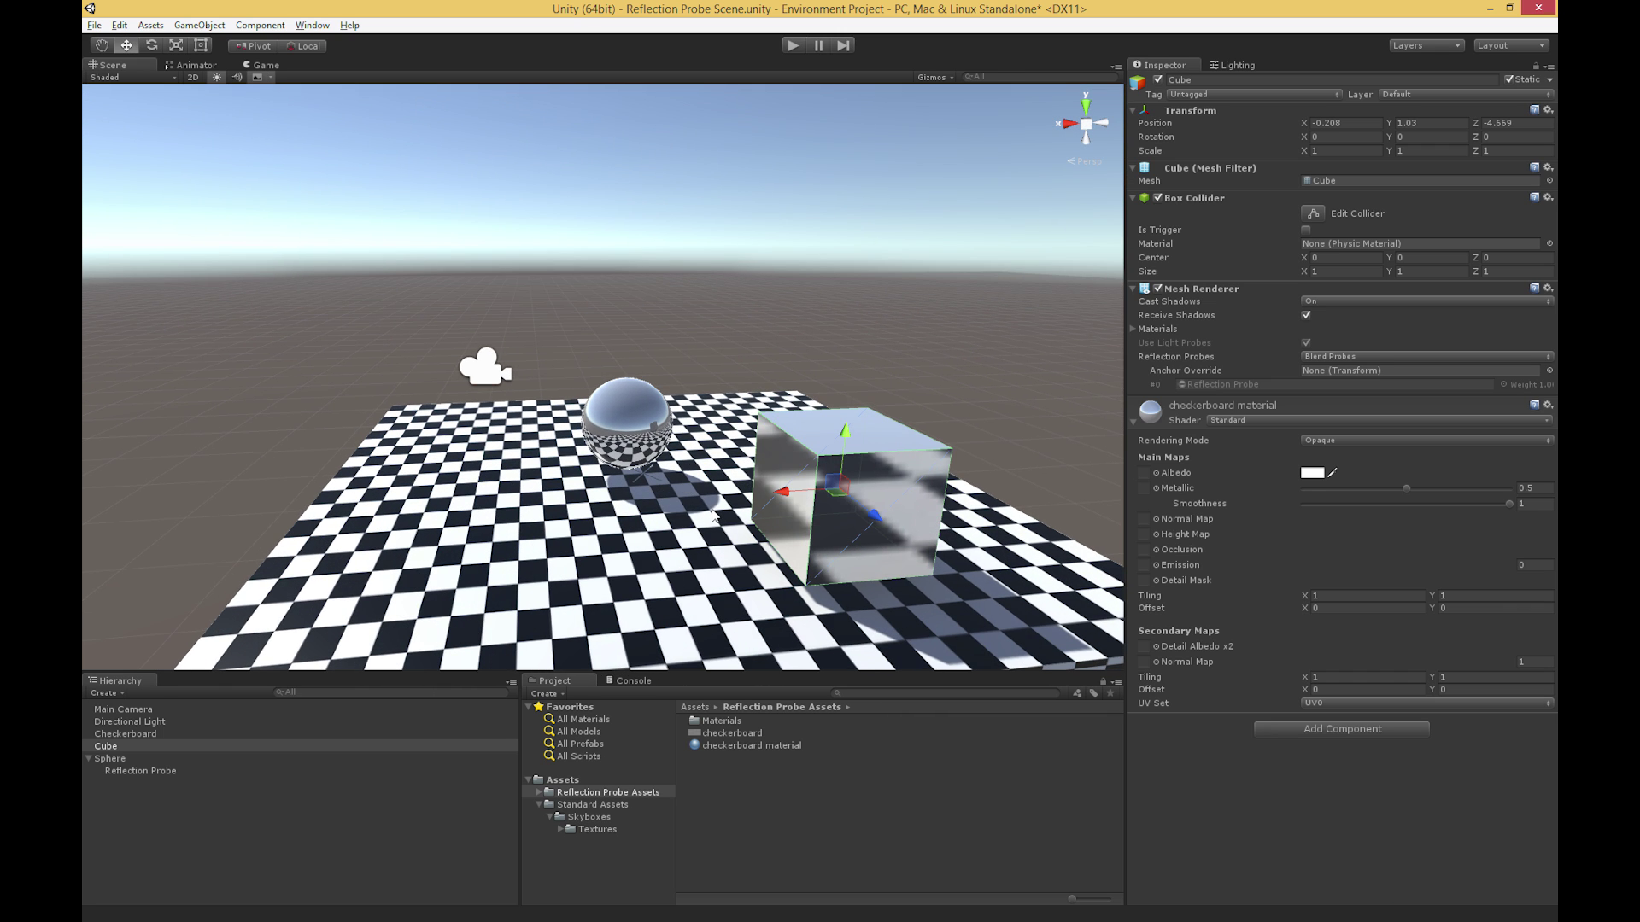
# Set the Reflection Probe's Type to Realtime and review the Refresh Mode options, keeping On Awake.
pyautogui.click(130, 772)
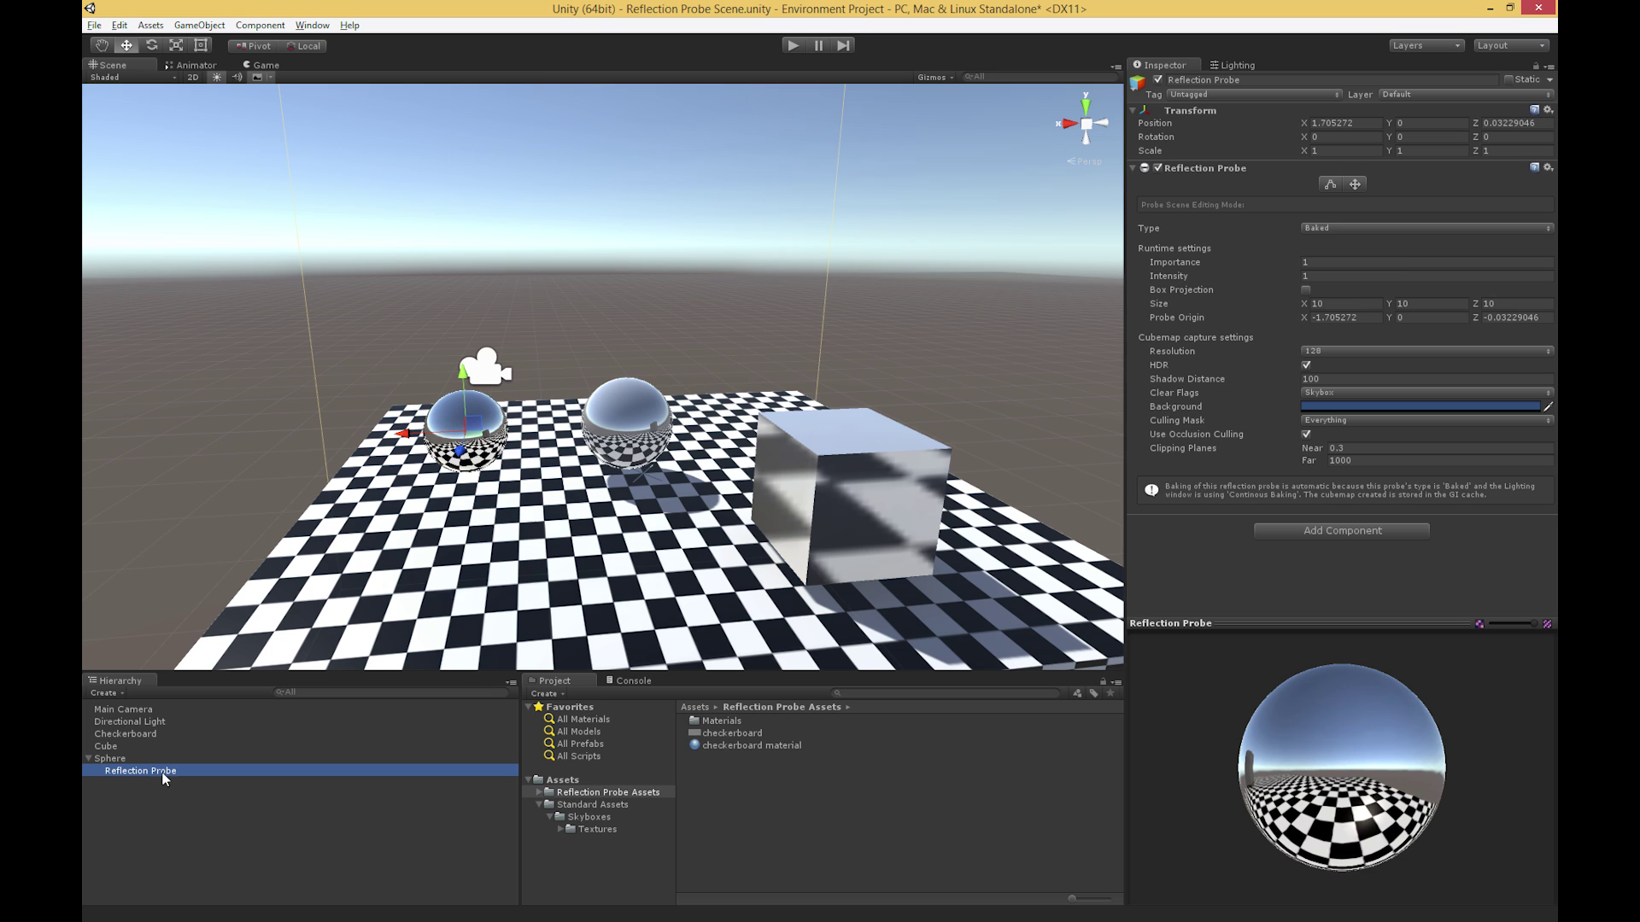
pyautogui.click(1314, 230)
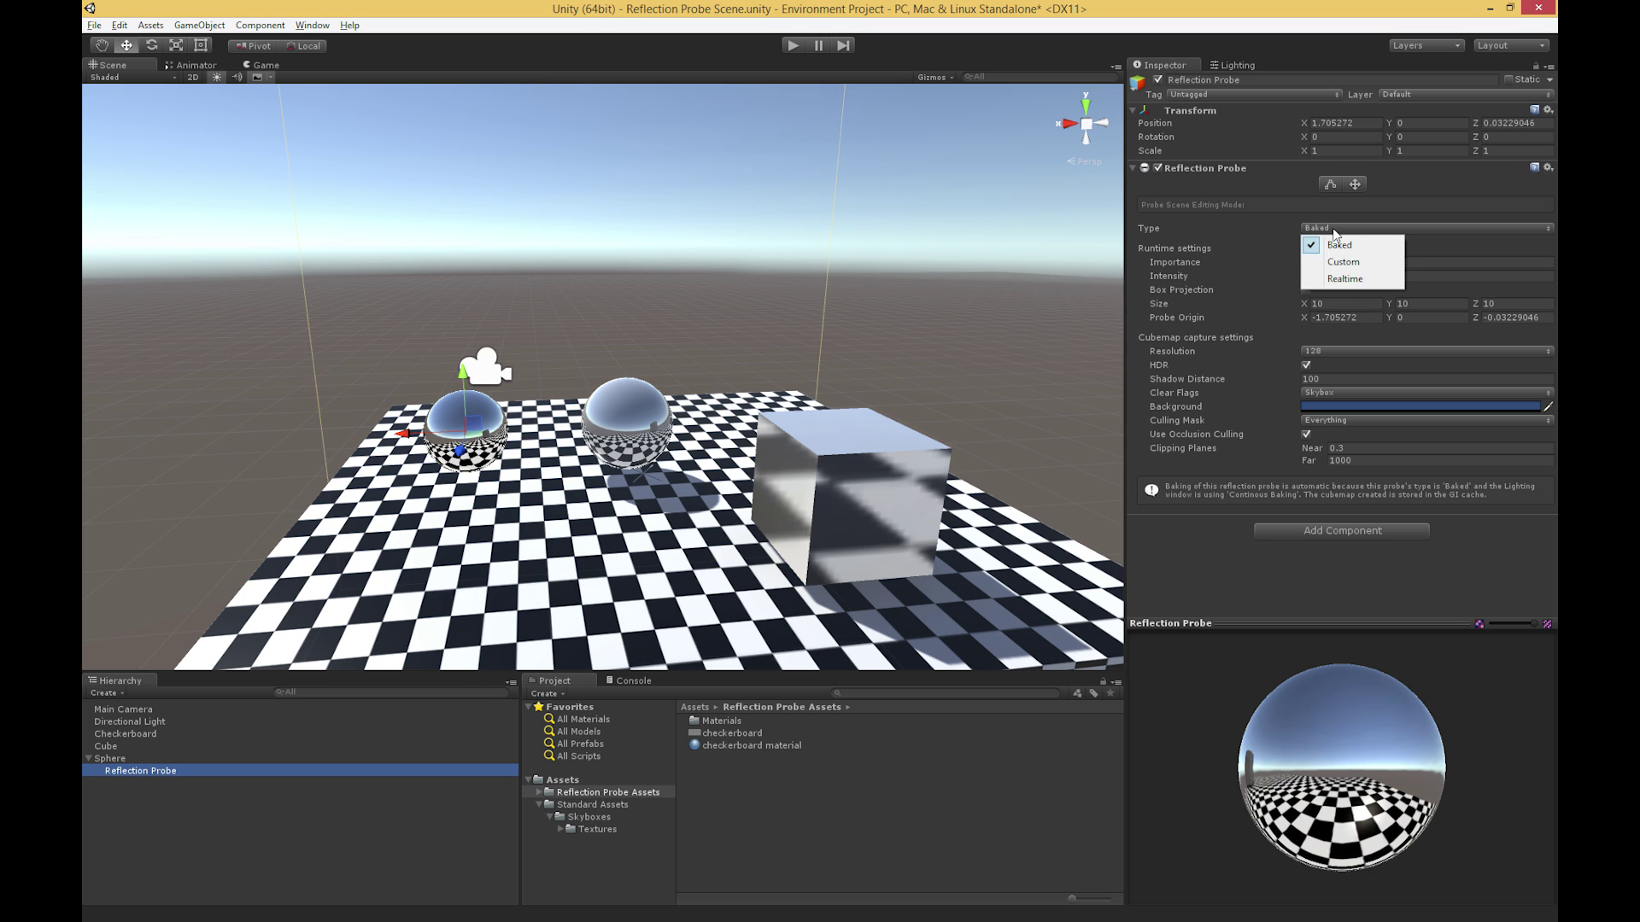
pyautogui.click(1353, 278)
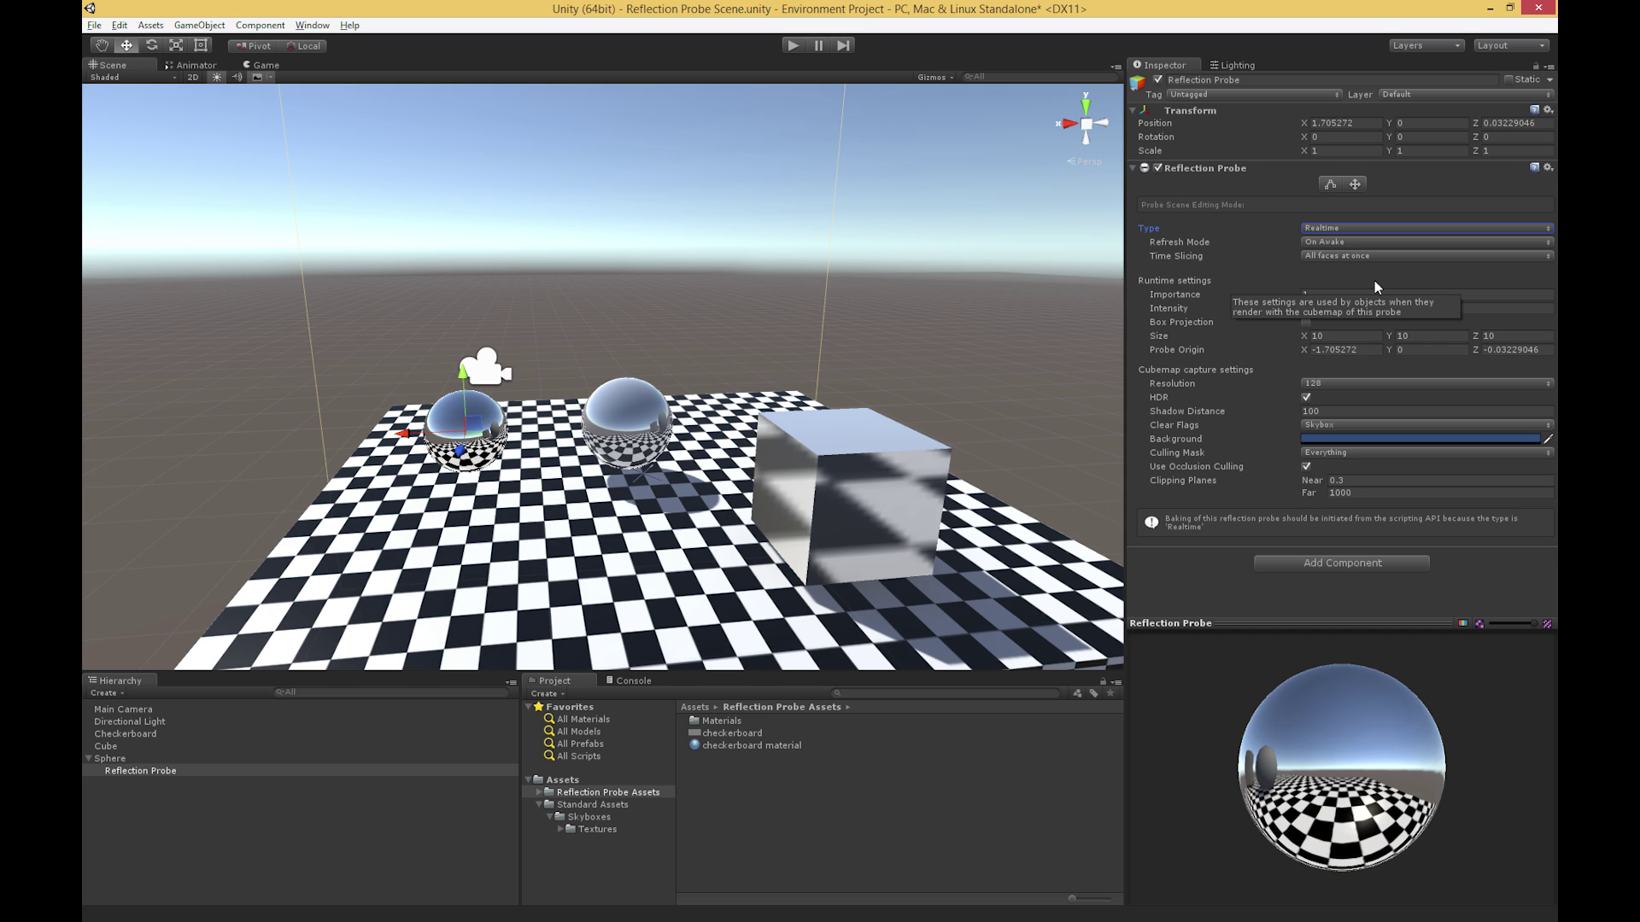
pyautogui.click(1339, 243)
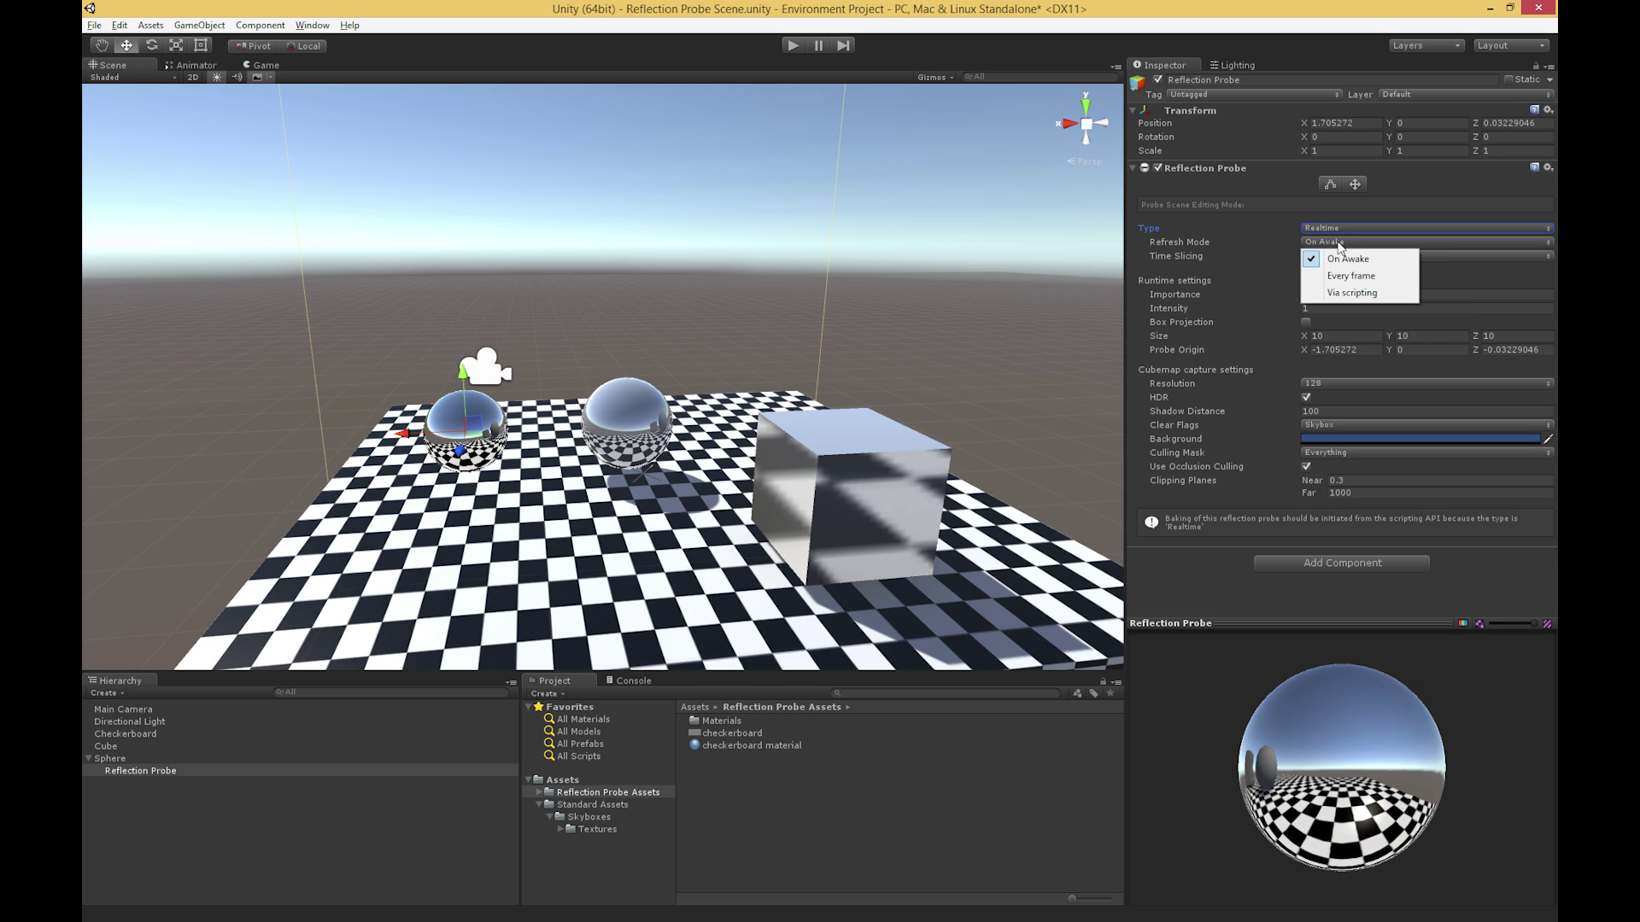
pyautogui.click(1364, 296)
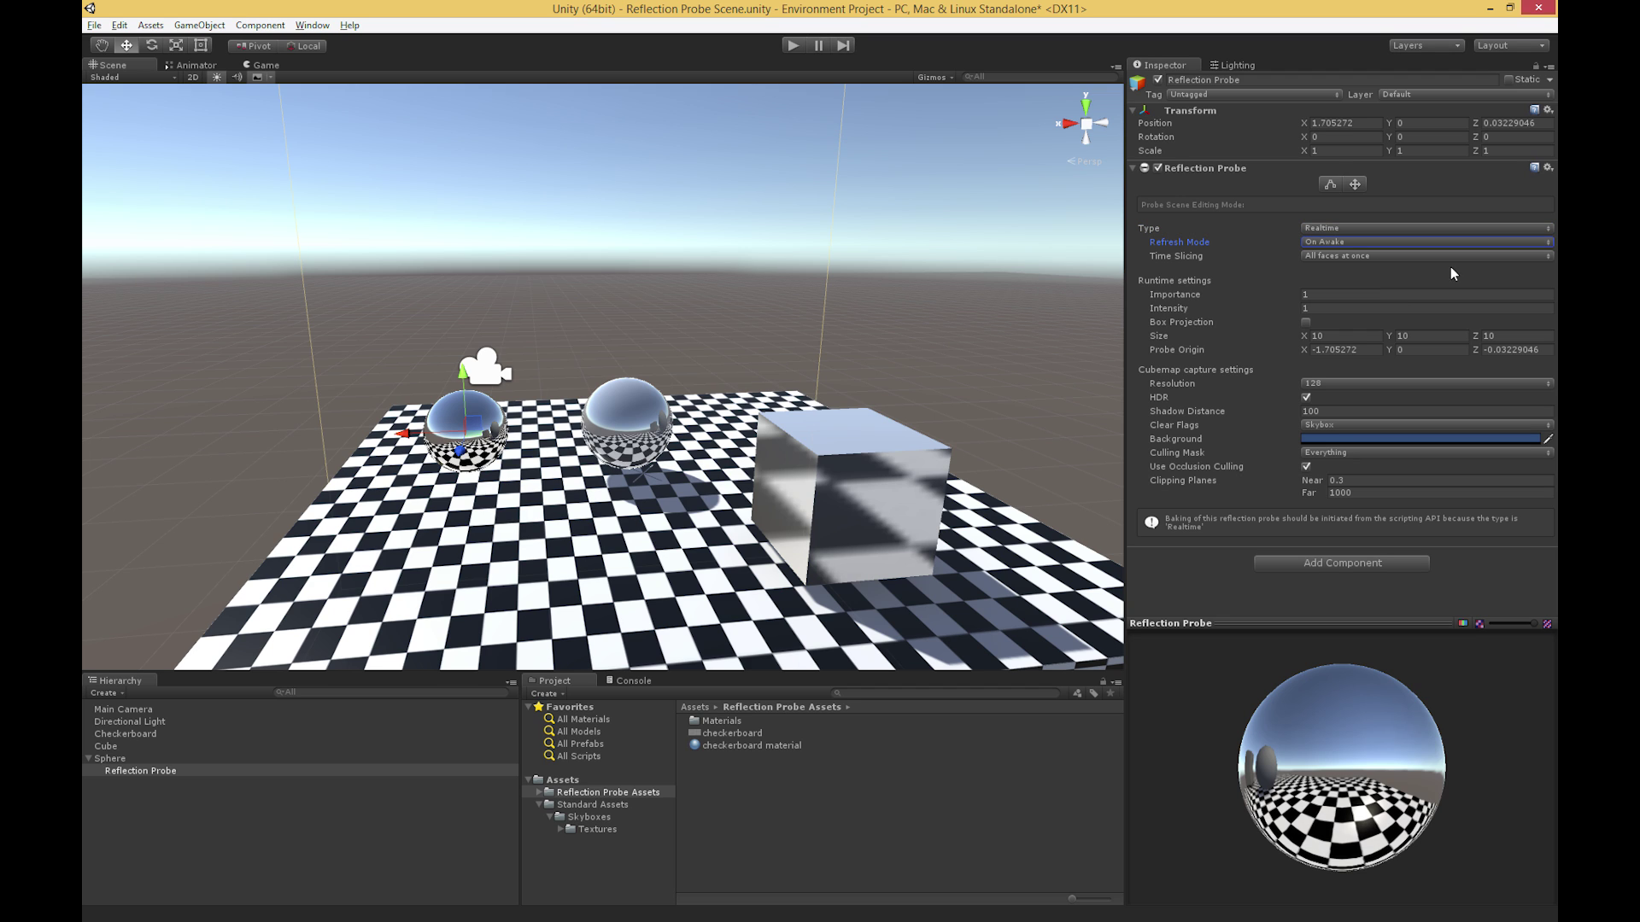
# Switch the Reflection Probe's Type to Custom to view its options, and set the Type back to Baked.
pyautogui.click(1325, 231)
pyautogui.click(1343, 262)
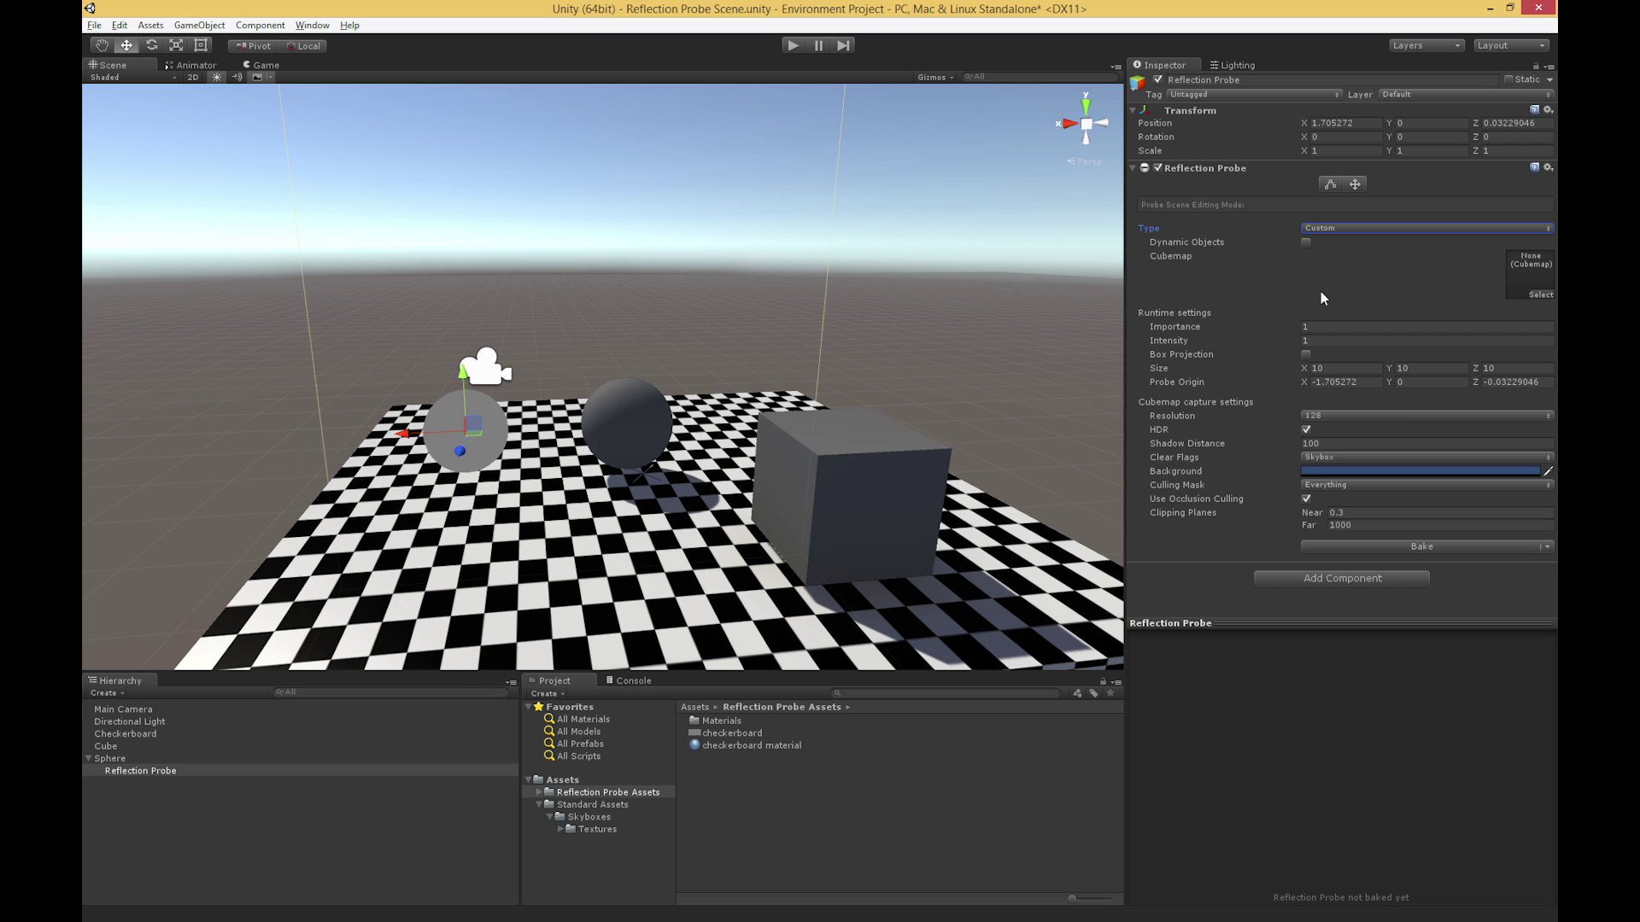
pyautogui.click(1376, 229)
pyautogui.click(1354, 245)
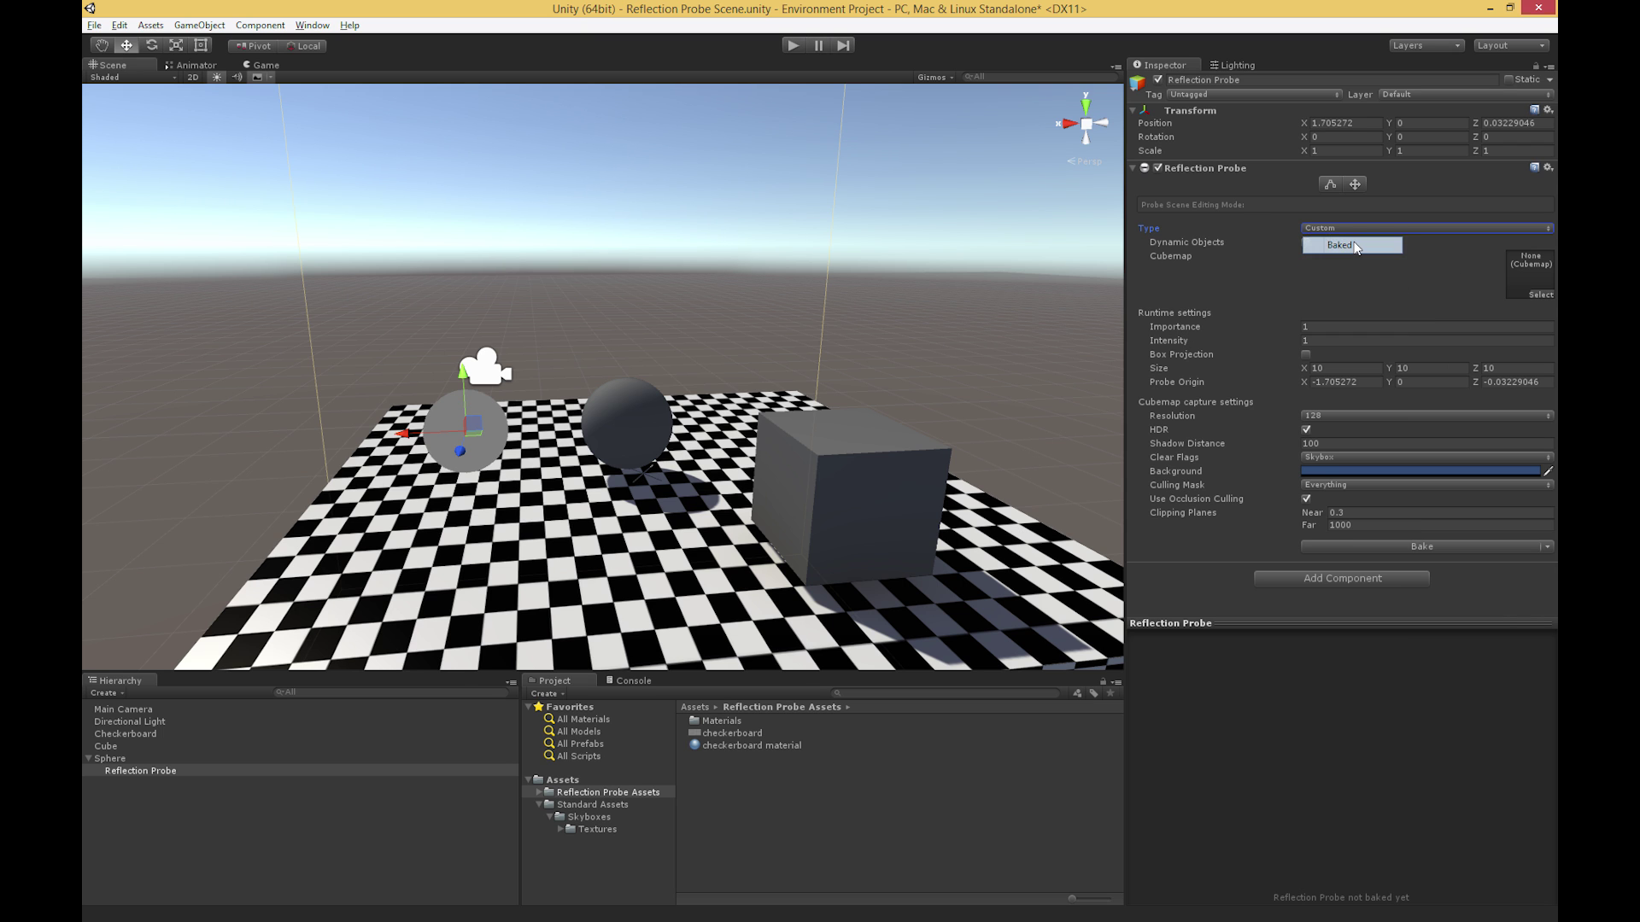
# Select the Sphere and lower its checkerboard material's Smoothness to about 0.653.
pyautogui.click(108, 758)
pyautogui.scroll(4, 721, 537)
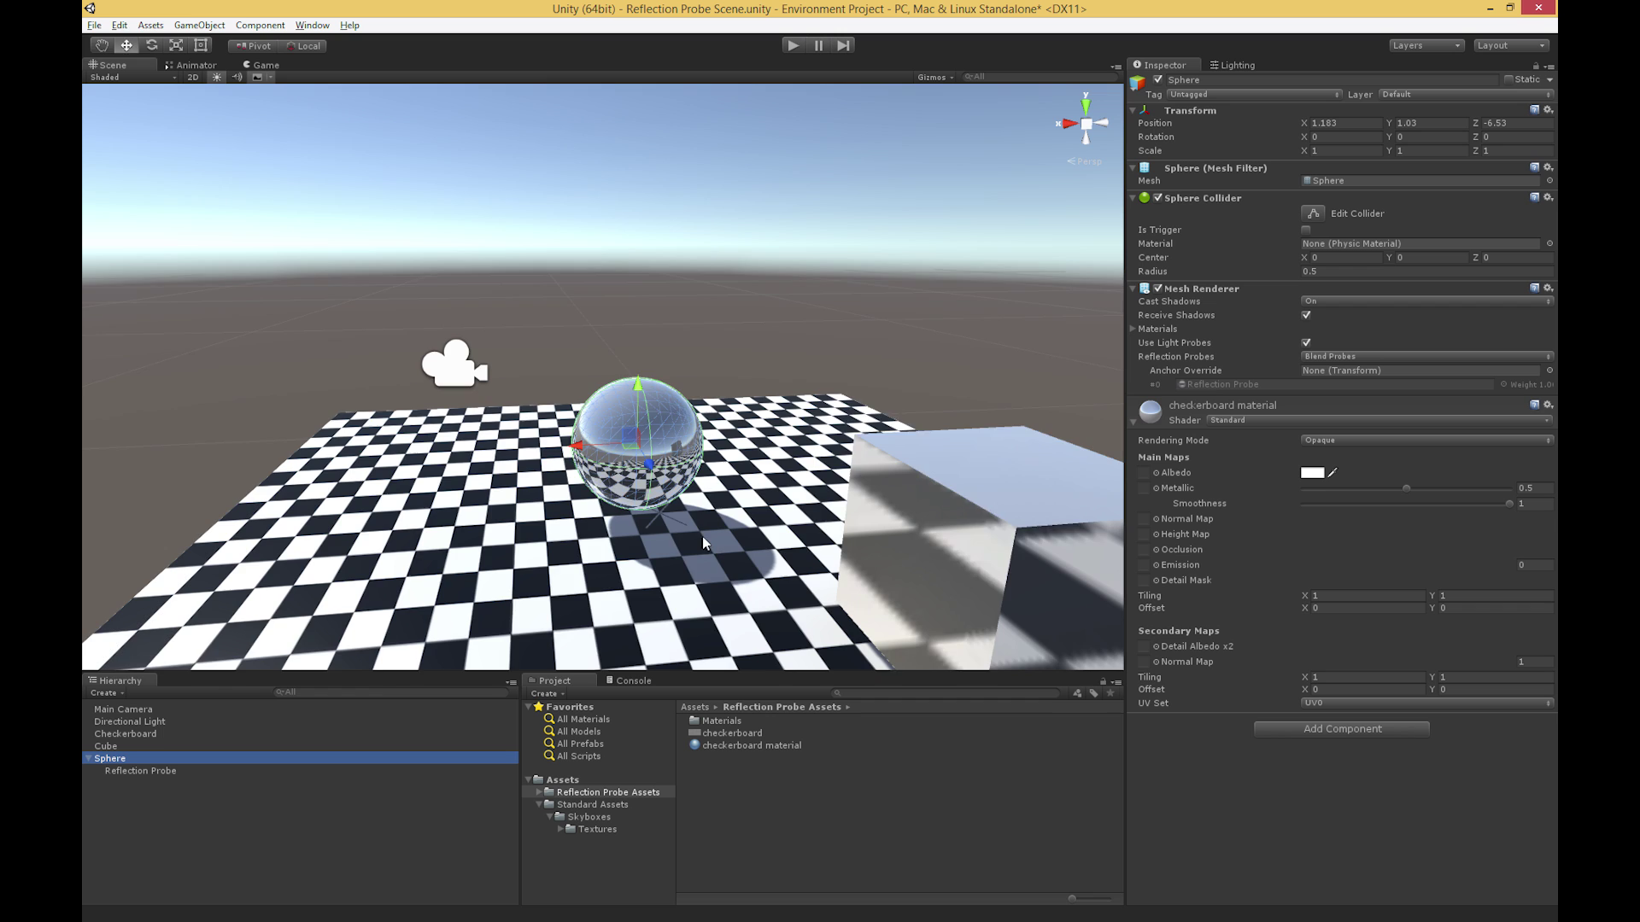
pyautogui.keyDown('alt'); pyautogui.moveTo(702, 536); pyautogui.dragTo(622, 518); pyautogui.keyUp('alt')
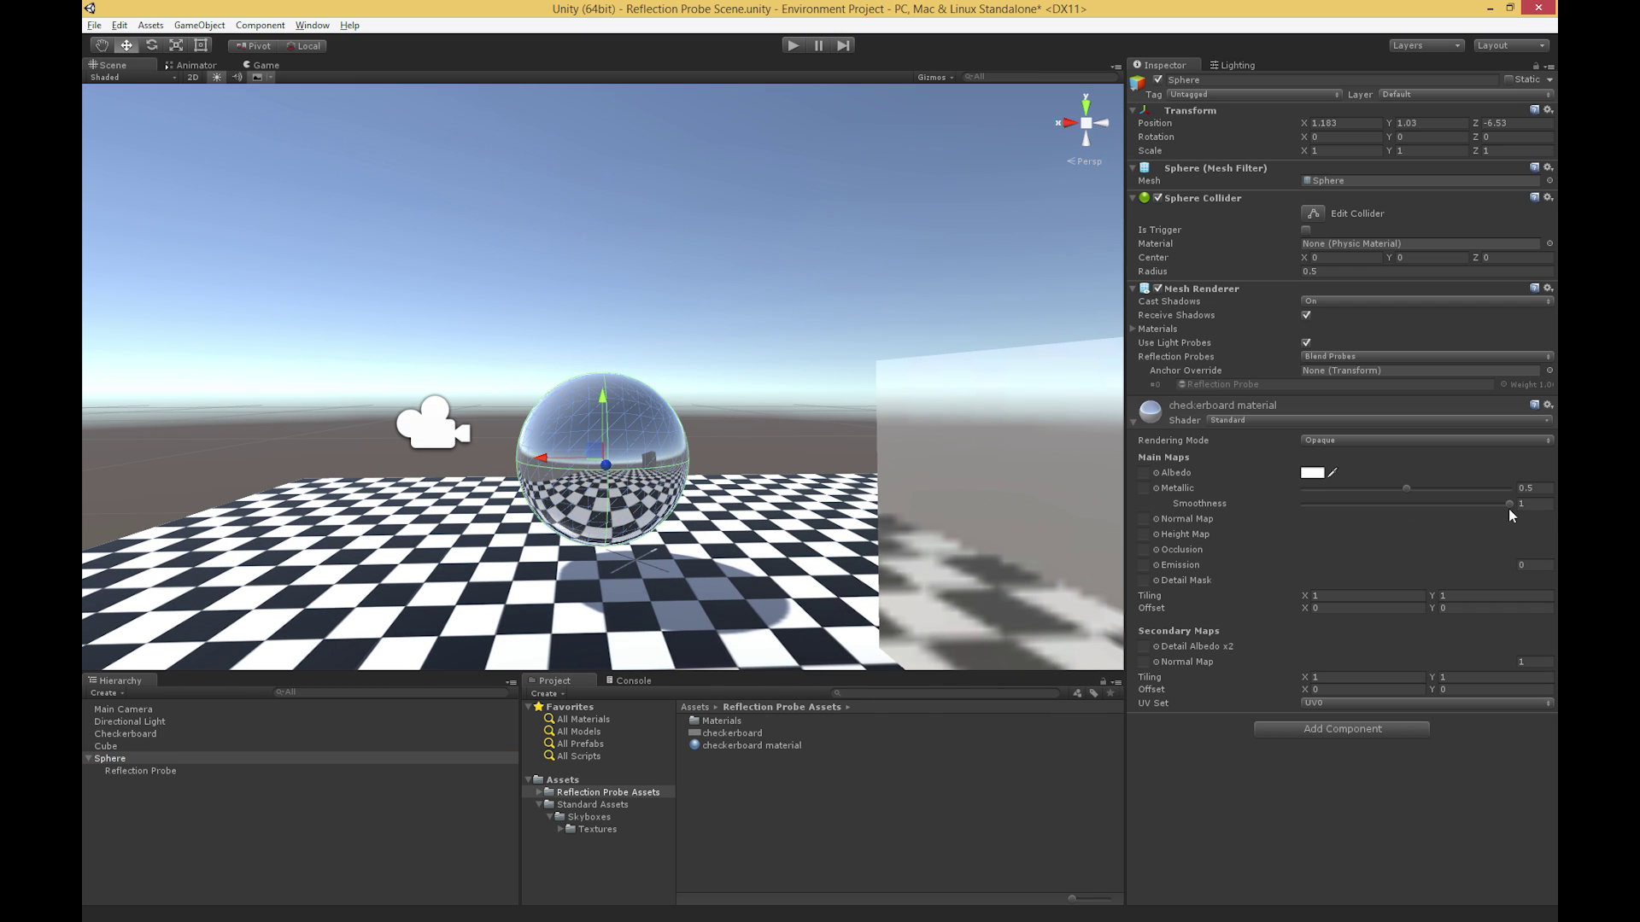
pyautogui.moveTo(1508, 505); pyautogui.dragTo(1436, 504)
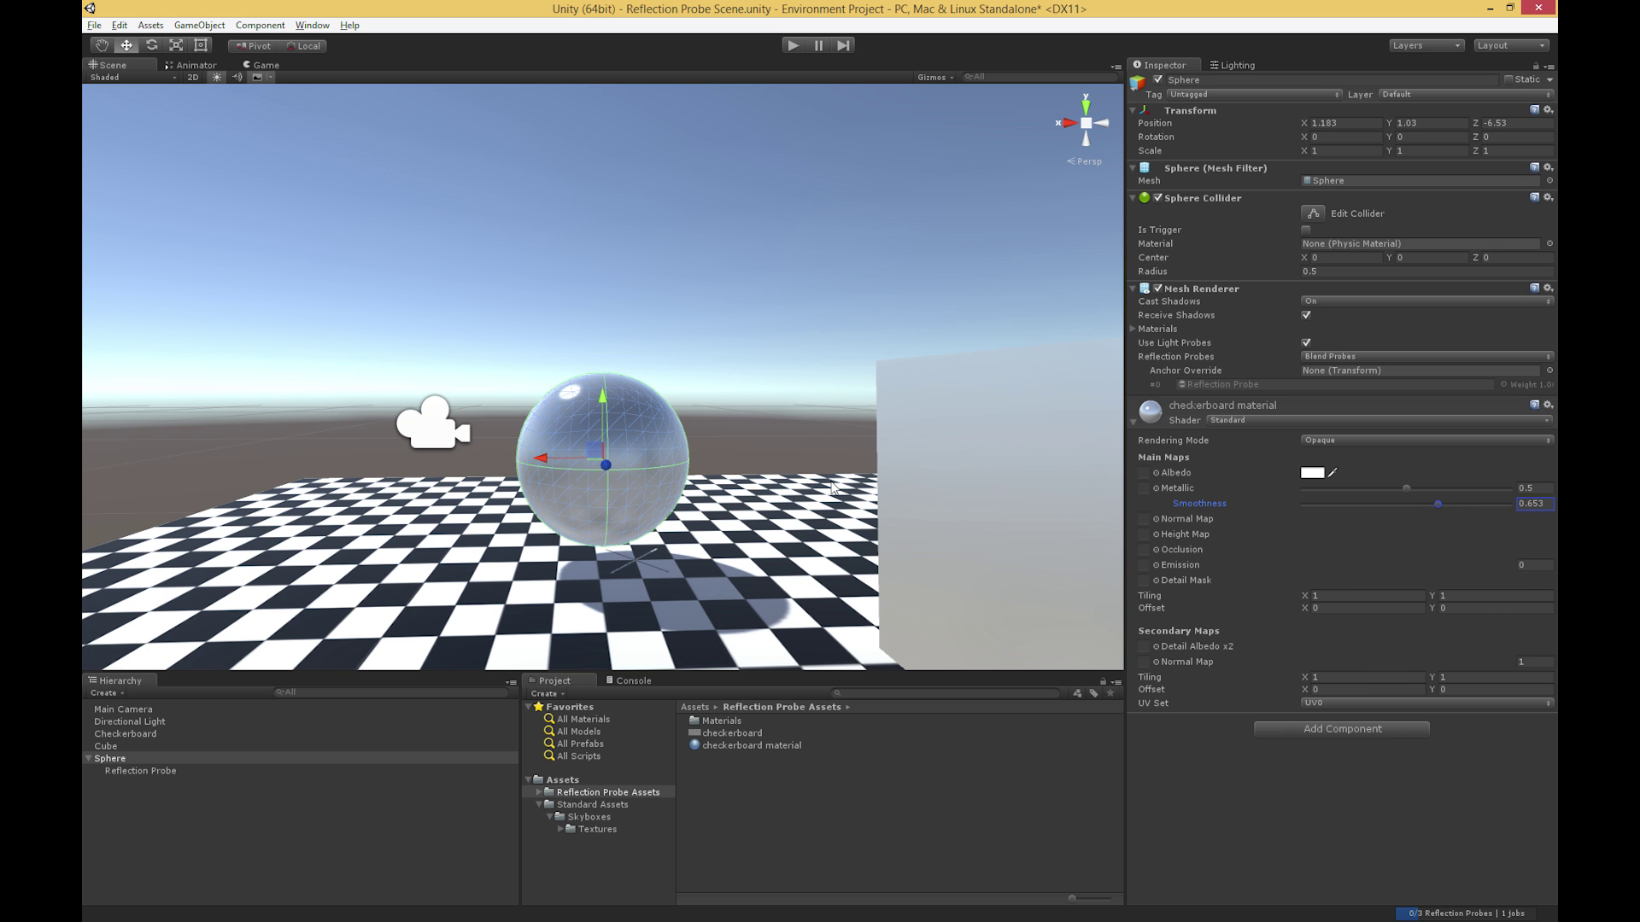
# Select and deactivate the Cube, and inspect the Sphere's reflection without it.
pyautogui.click(769, 440)
pyautogui.keyDown('alt'); pyautogui.moveTo(766, 436); pyautogui.dragTo(726, 496); pyautogui.keyUp('alt')
pyautogui.click(803, 435)
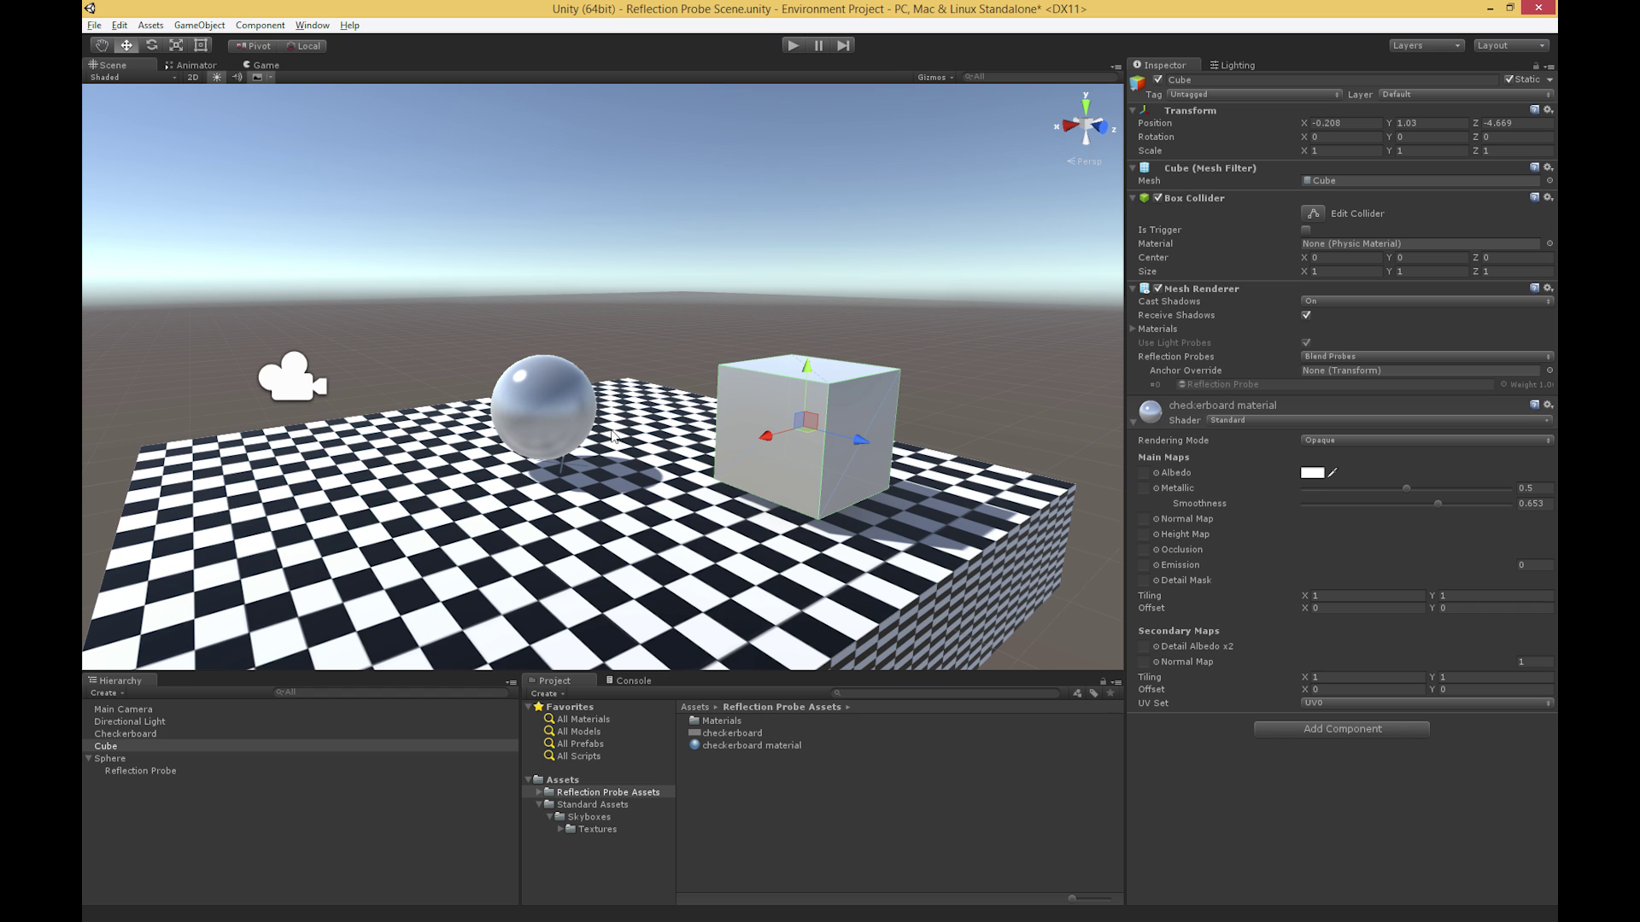
pyautogui.click(1158, 80)
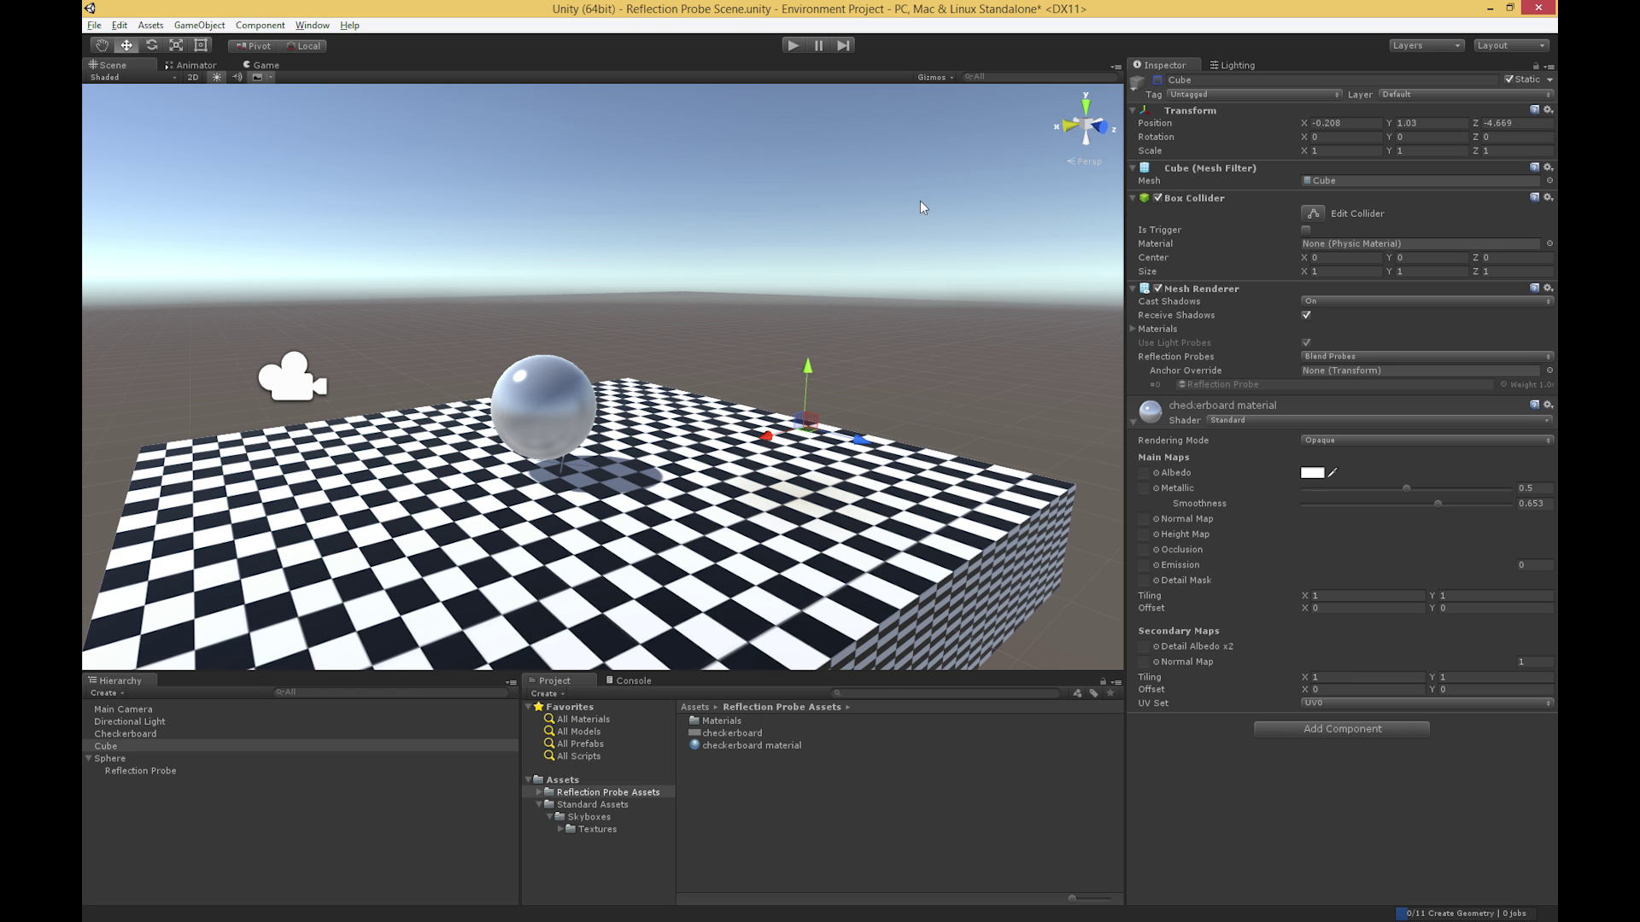
pyautogui.scroll(5, 570, 437)
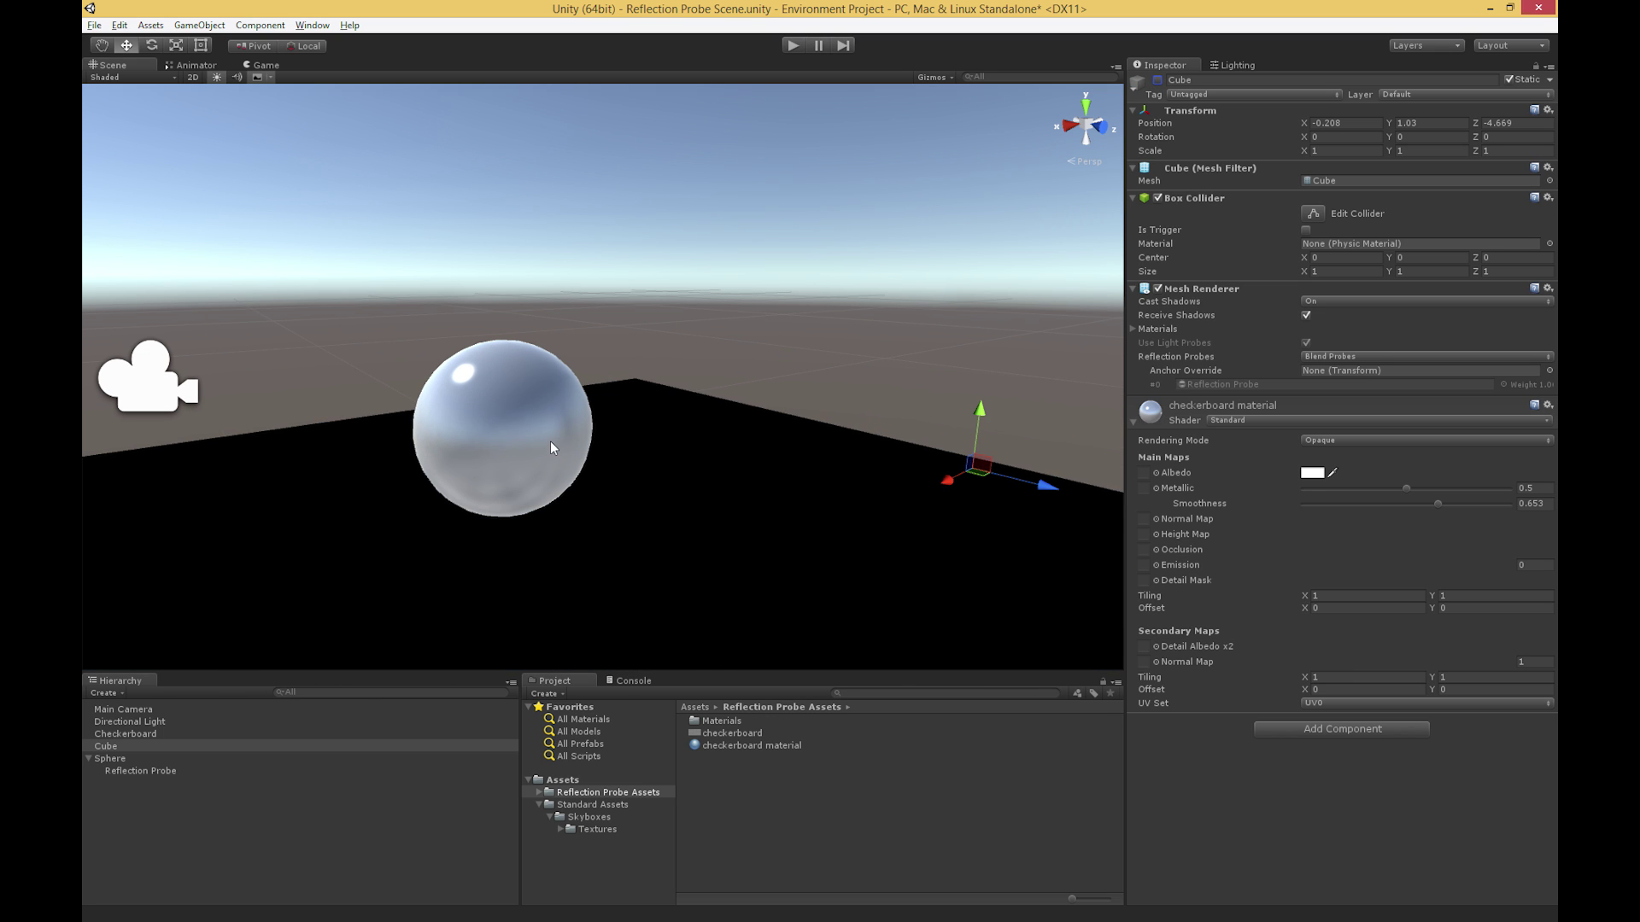
pyautogui.keyDown('alt'); pyautogui.moveTo(555, 437); pyautogui.dragTo(888, 393); pyautogui.keyUp('alt')
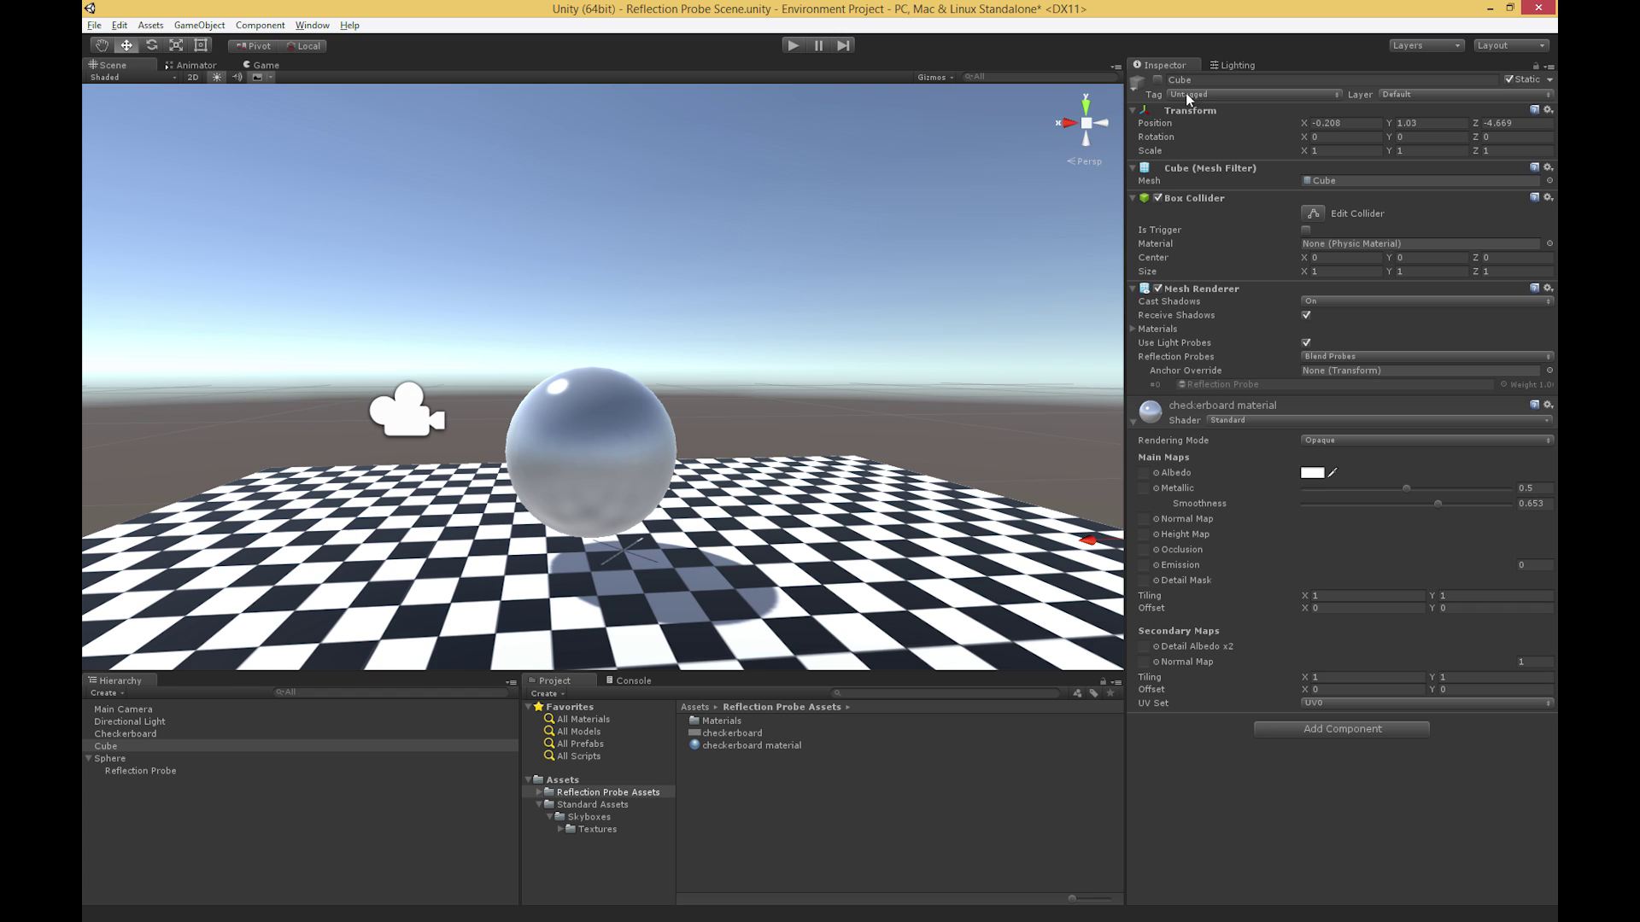
# Turn off the Cube's Static setting and reactivate the Cube.
pyautogui.click(1509, 80)
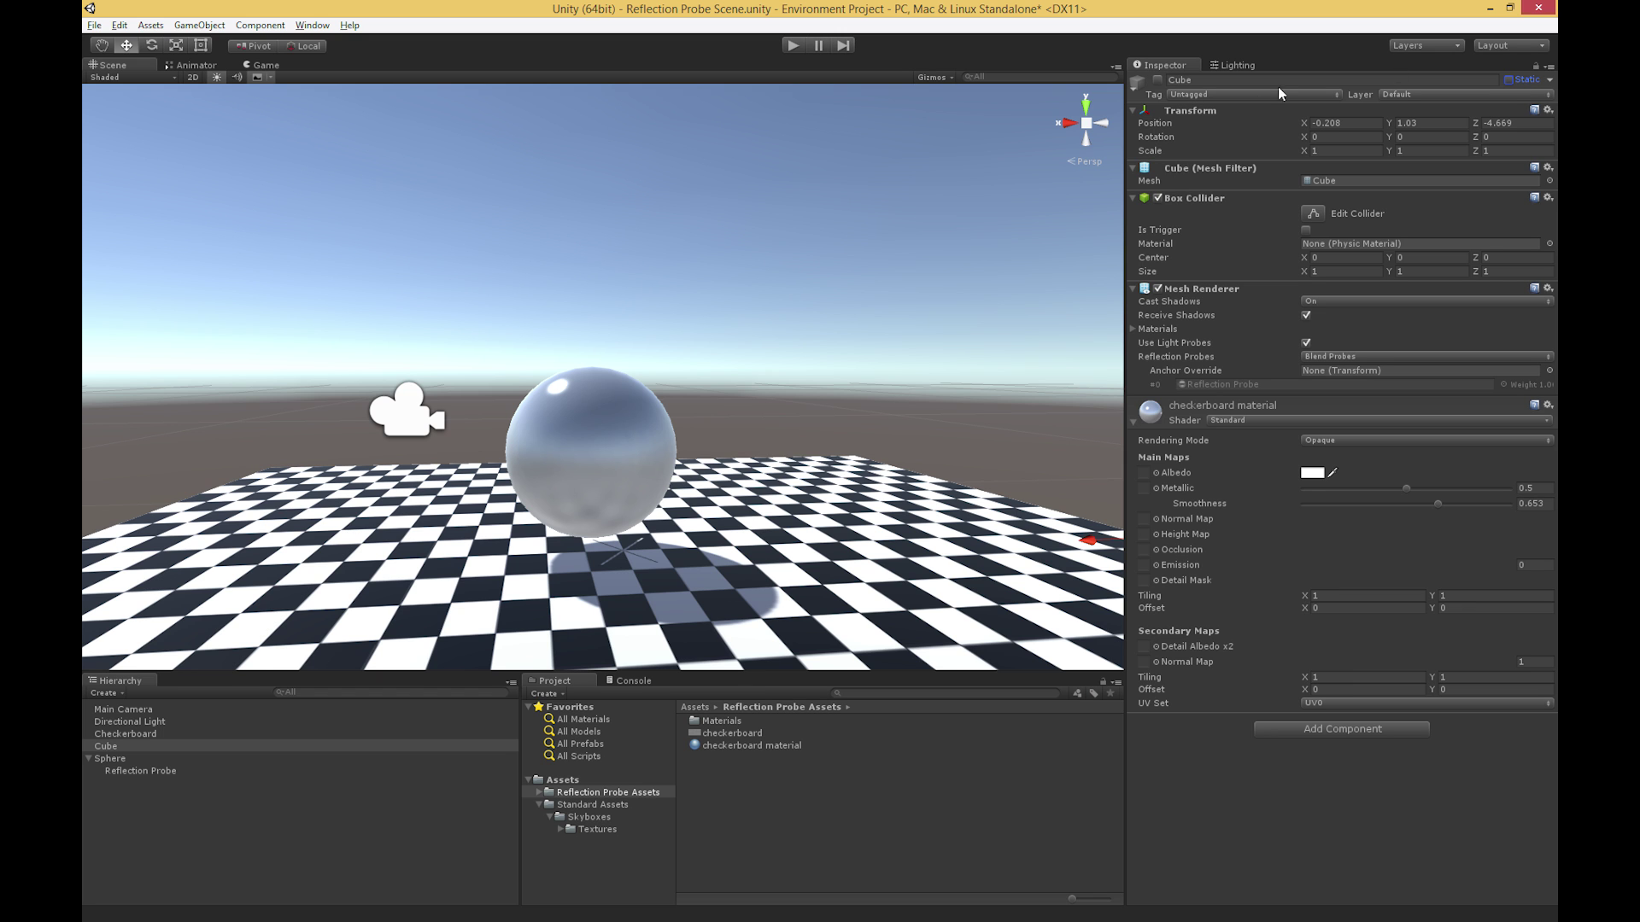
pyautogui.click(1157, 80)
pyautogui.scroll(-4, 598, 402)
pyautogui.keyDown('alt'); pyautogui.moveTo(592, 367); pyautogui.dragTo(593, 398); pyautogui.keyUp('alt')
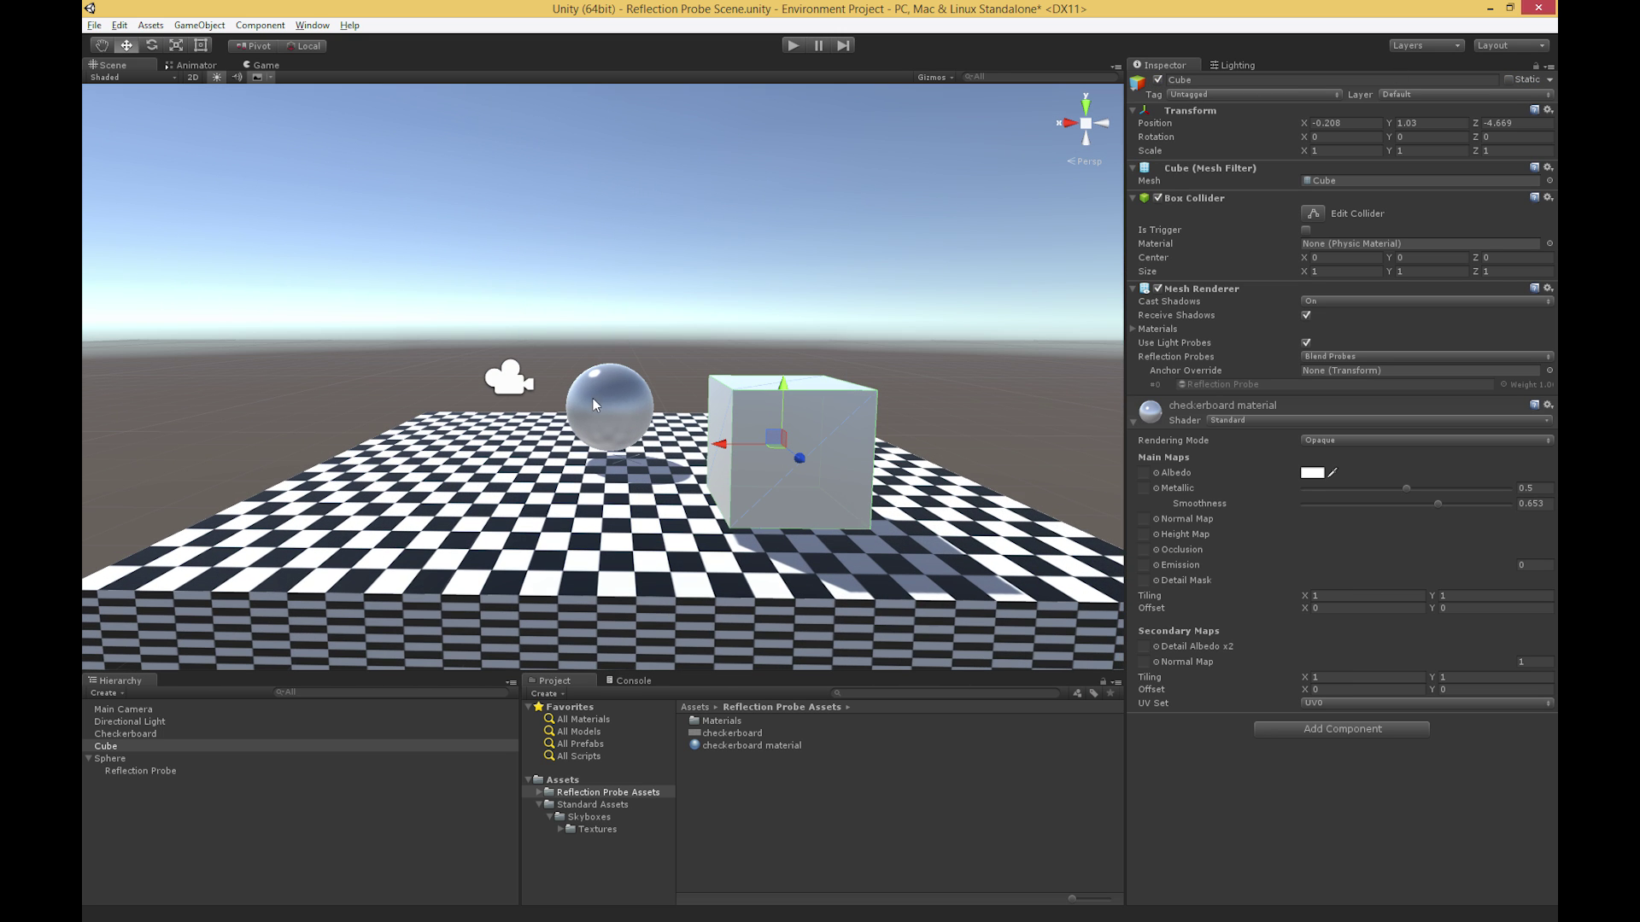
# Select the Sphere and move it across the checkerboard floor to about X 2.01, Z -5.41.
pyautogui.keyDown('alt'); pyautogui.moveTo(621, 508); pyautogui.dragTo(401, 450); pyautogui.keyUp('alt')
pyautogui.click(604, 416)
pyautogui.scroll(3, 581, 425)
pyautogui.scroll(-4, 513, 452)
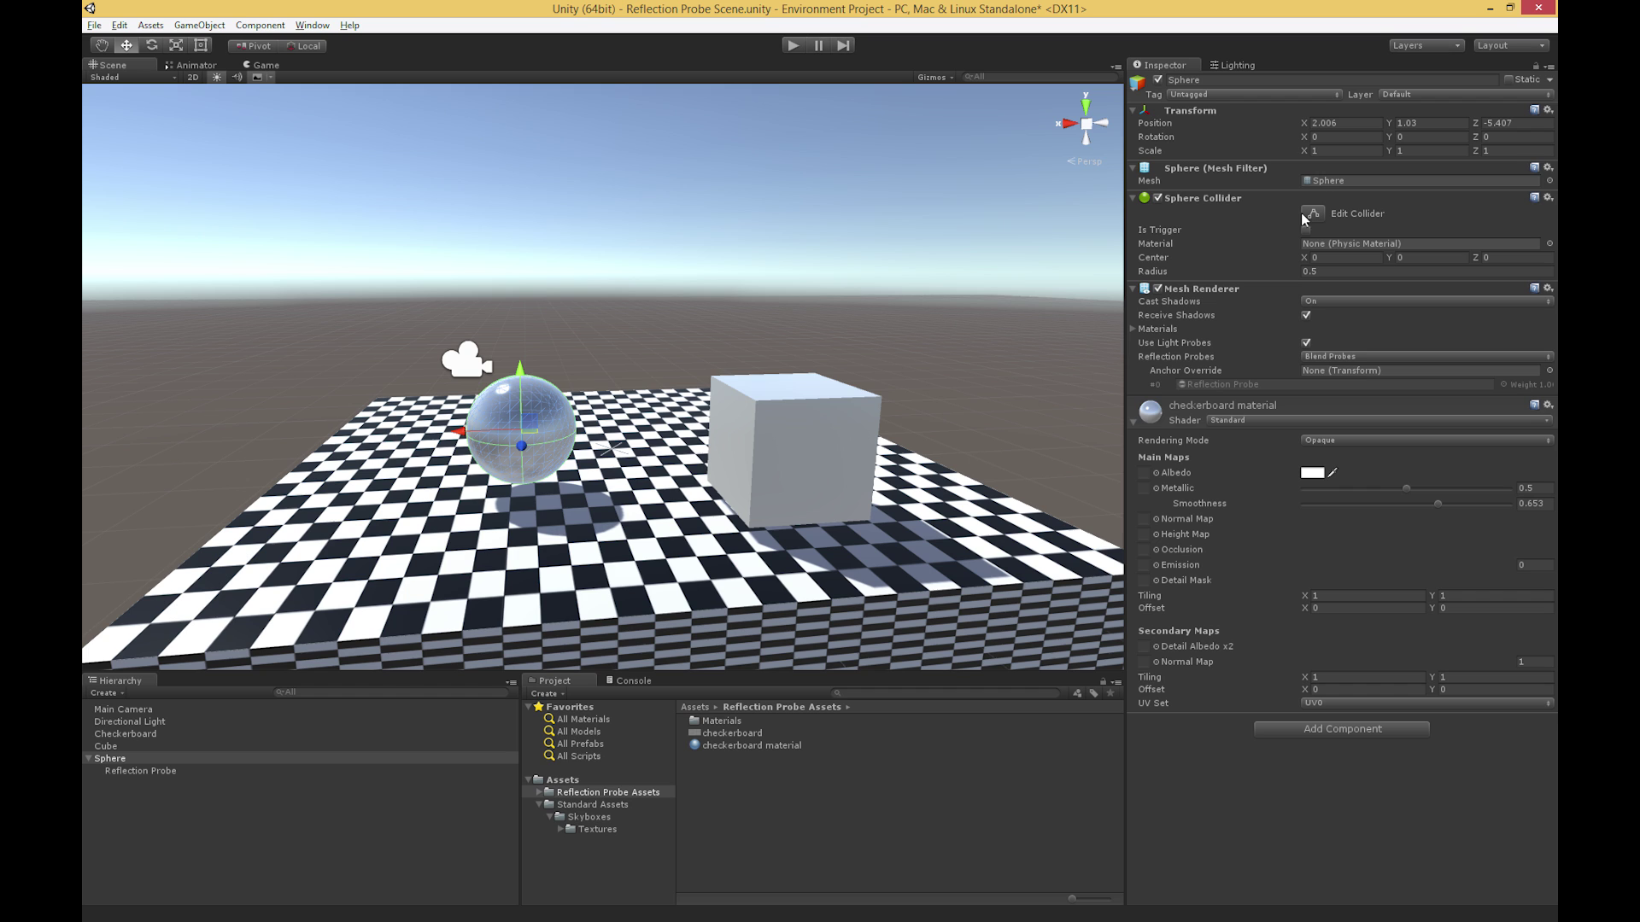
# Mark the Cube as Static and raise the checkerboard material's Smoothness to 1.
pyautogui.click(876, 438)
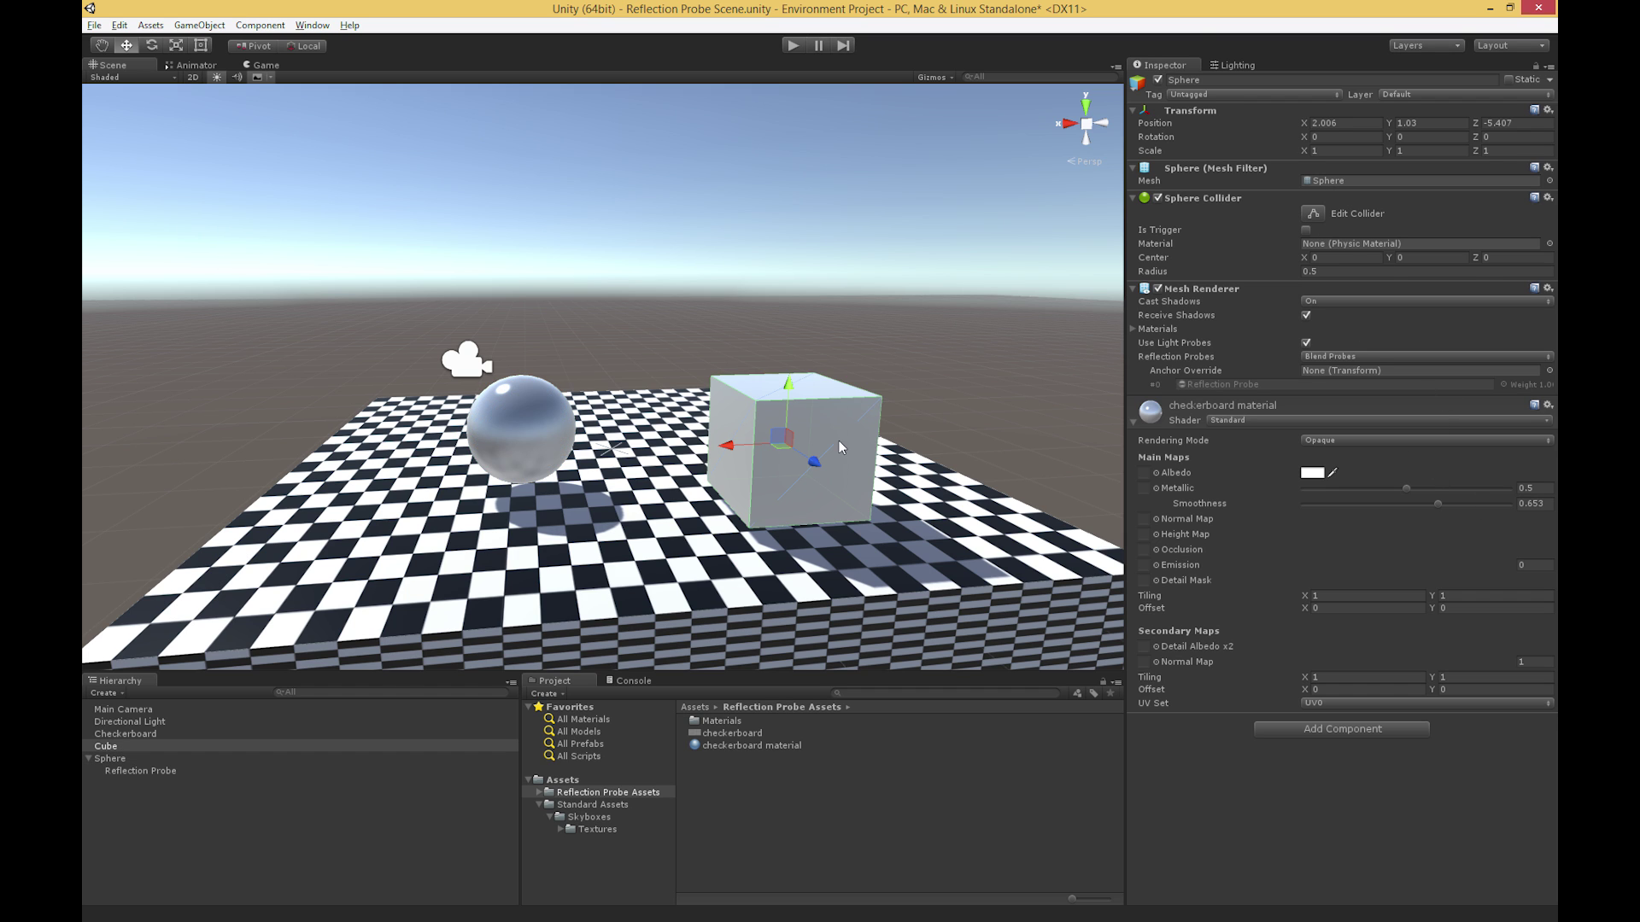
pyautogui.click(1508, 80)
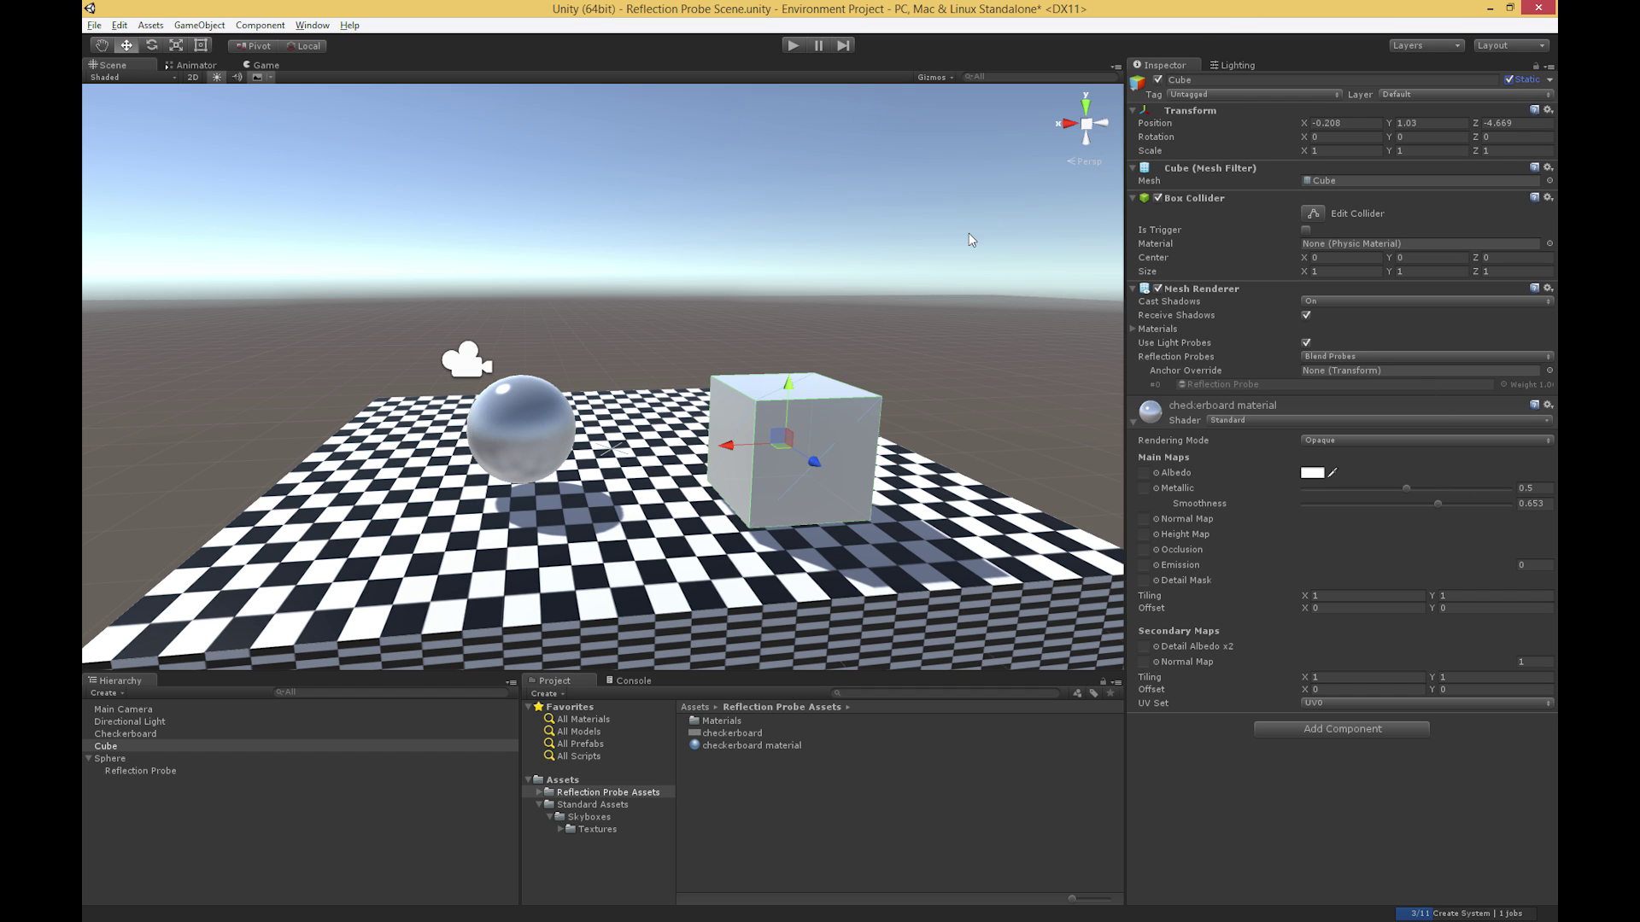
pyautogui.click(556, 422)
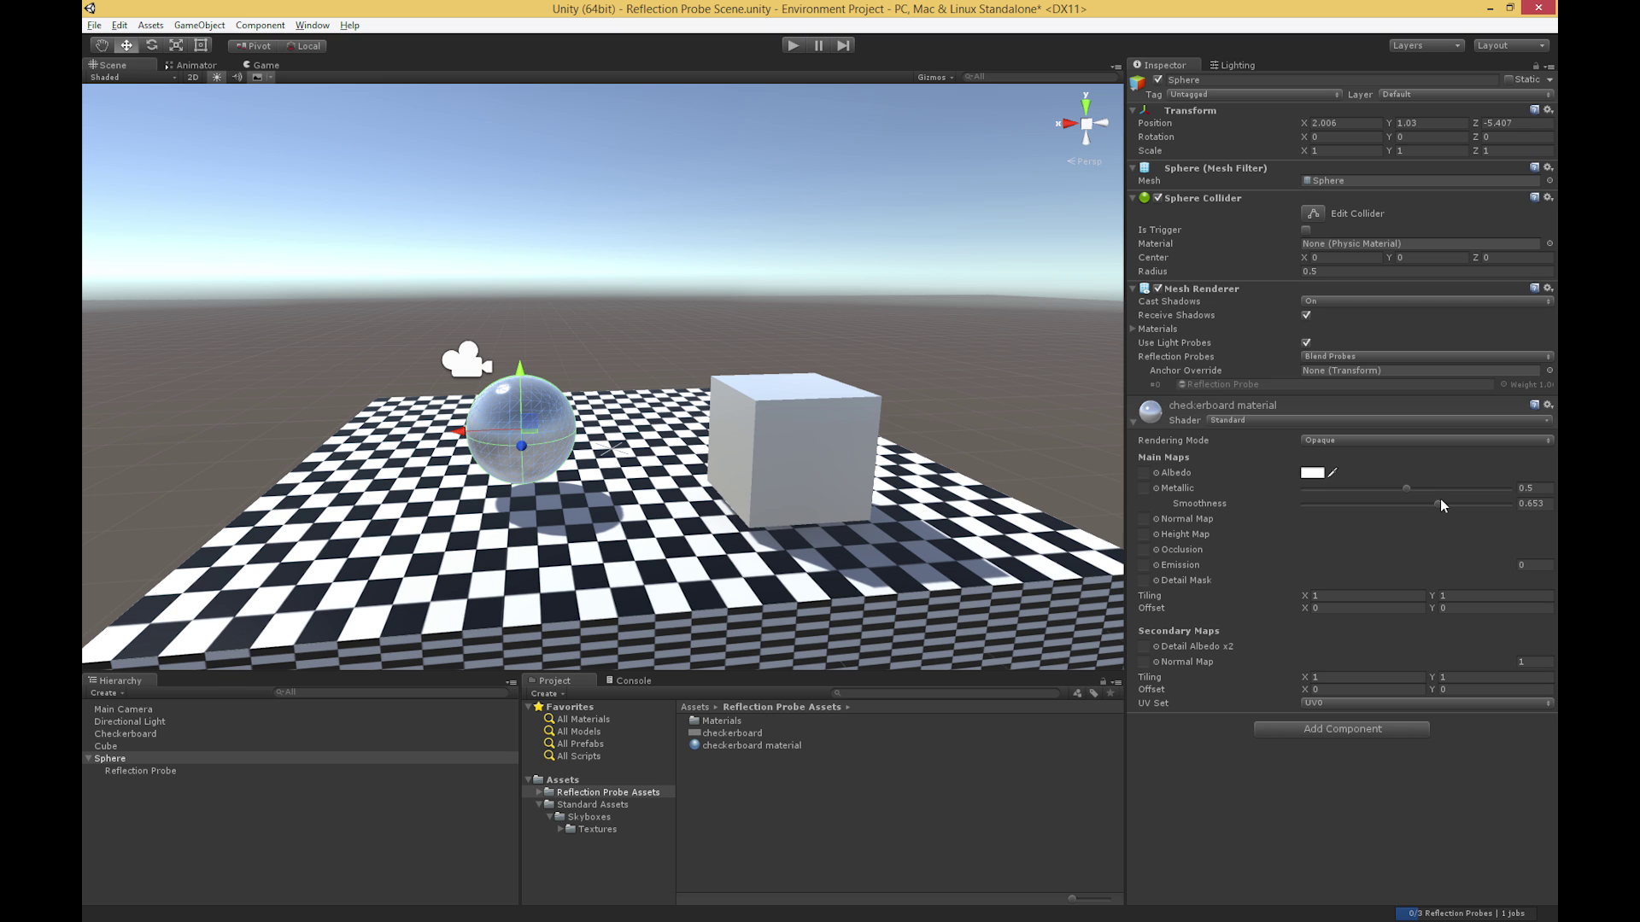
pyautogui.moveTo(1438, 503); pyautogui.dragTo(1528, 509)
pyautogui.keyDown('alt'); pyautogui.moveTo(512, 546); pyautogui.dragTo(547, 618); pyautogui.keyUp('alt')
# Try moving the Sphere with its child probe, undo the move, and unparent the Reflection Probe from the Sphere.
pyautogui.moveTo(509, 427); pyautogui.dragTo(548, 434)
pyautogui.hotkey('ctrl', 'z')
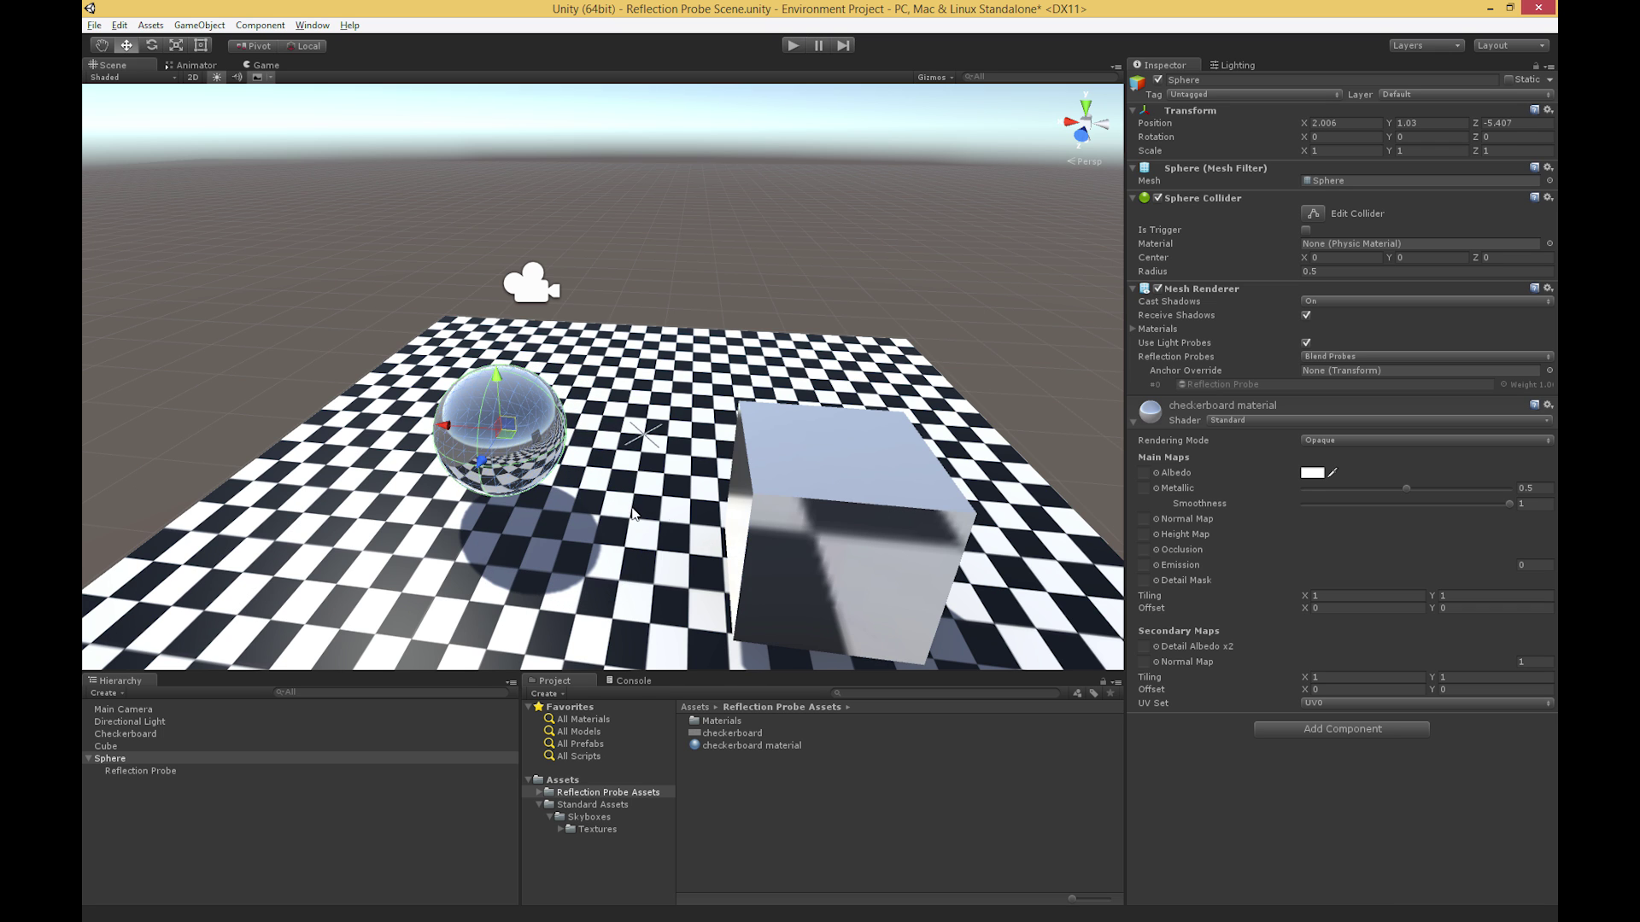
pyautogui.keyDown('alt'); pyautogui.moveTo(598, 555); pyautogui.dragTo(569, 566); pyautogui.keyUp('alt')
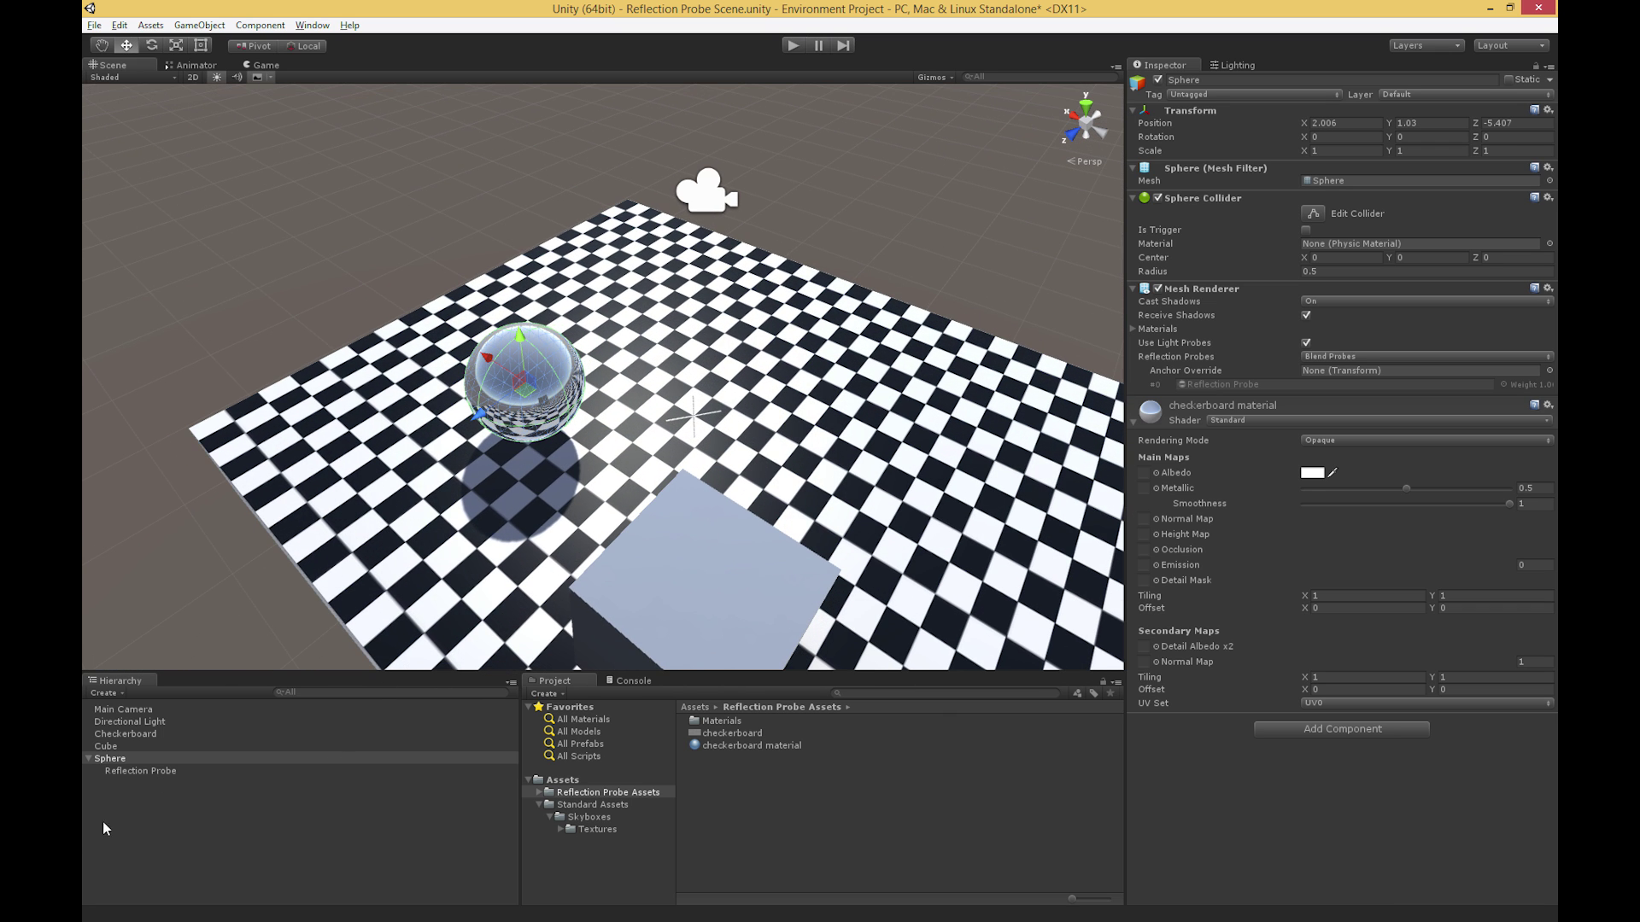
pyautogui.moveTo(135, 774); pyautogui.dragTo(119, 755)
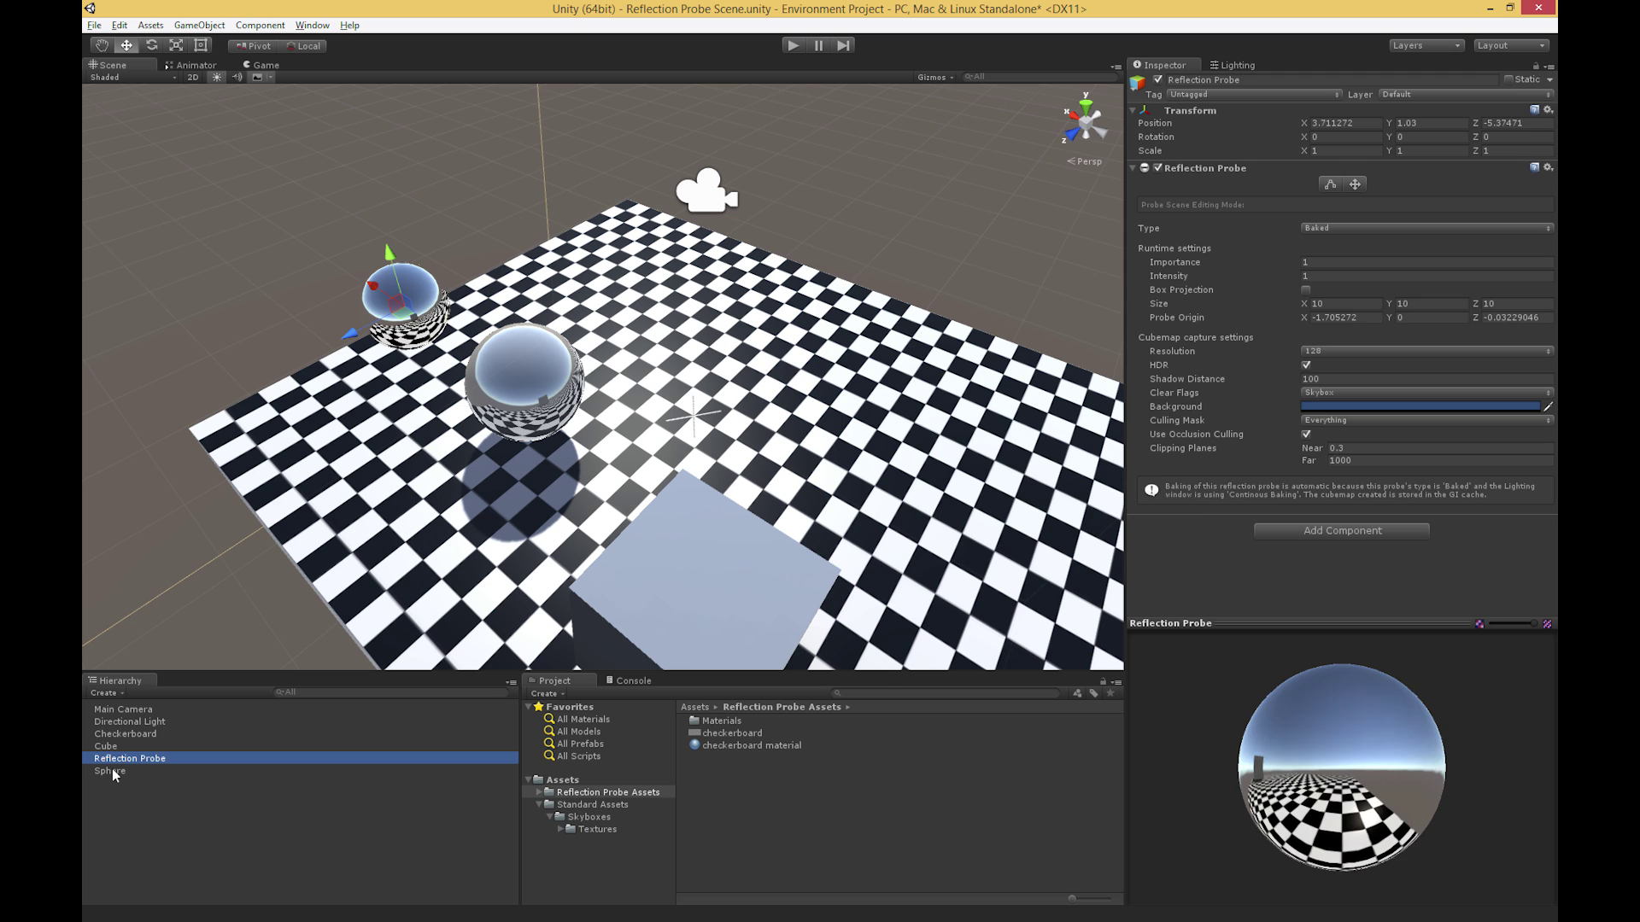
# Try moving the Sphere on its own across the checkerboard floor, and return it to its previous position.
pyautogui.click(111, 771)
pyautogui.moveTo(521, 381); pyautogui.dragTo(618, 320)
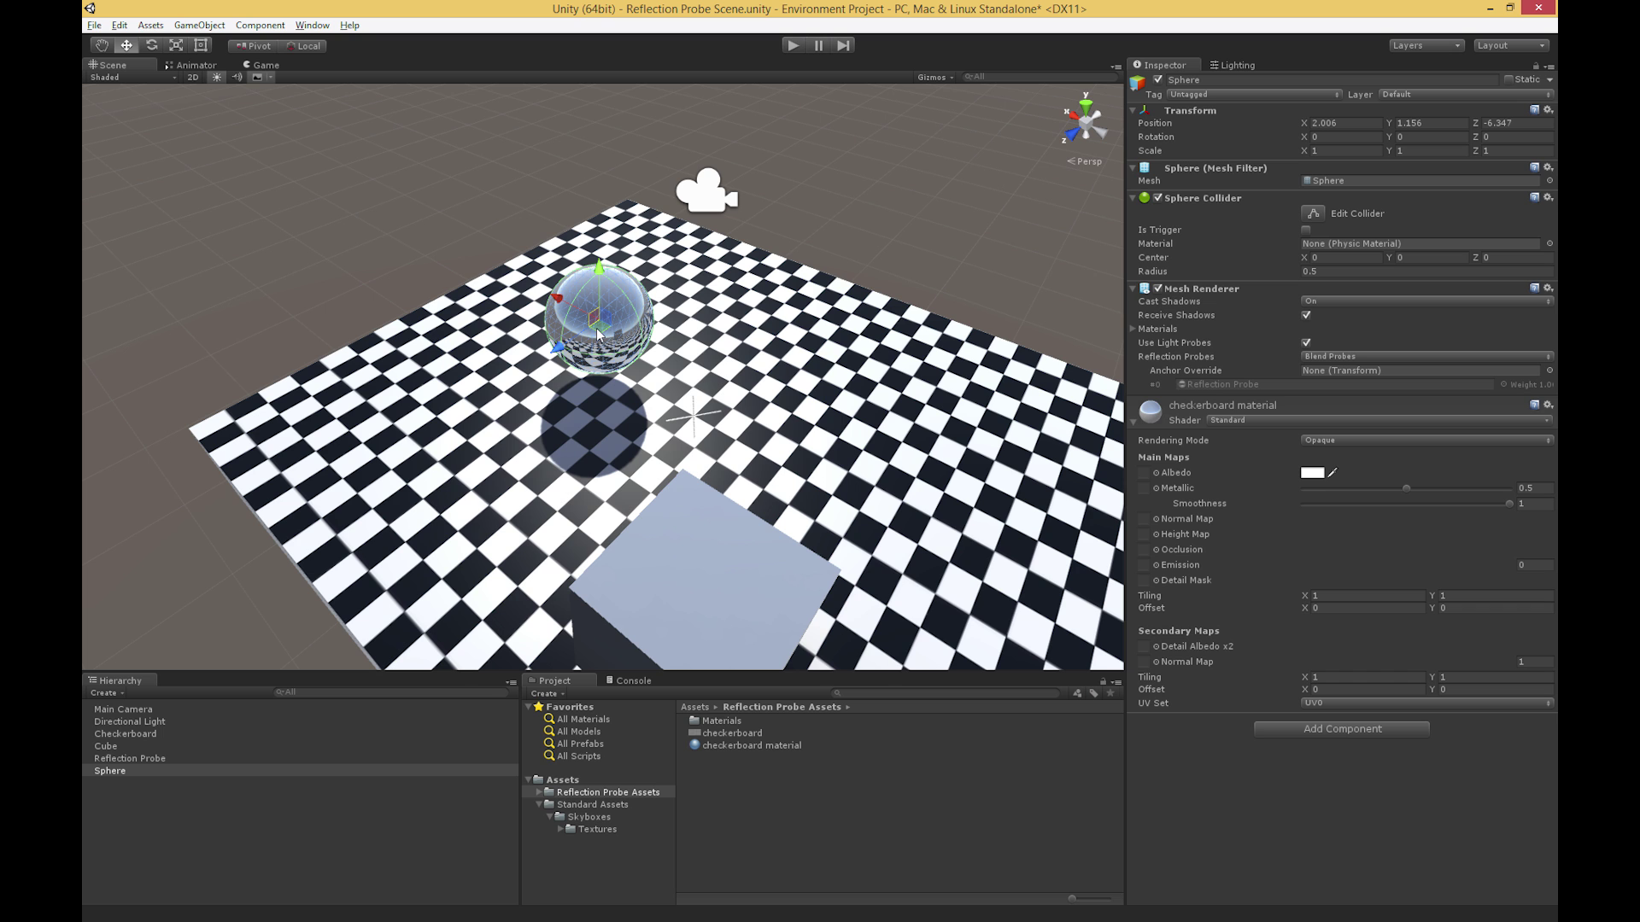
pyautogui.moveTo(690, 454); pyautogui.dragTo(860, 443)
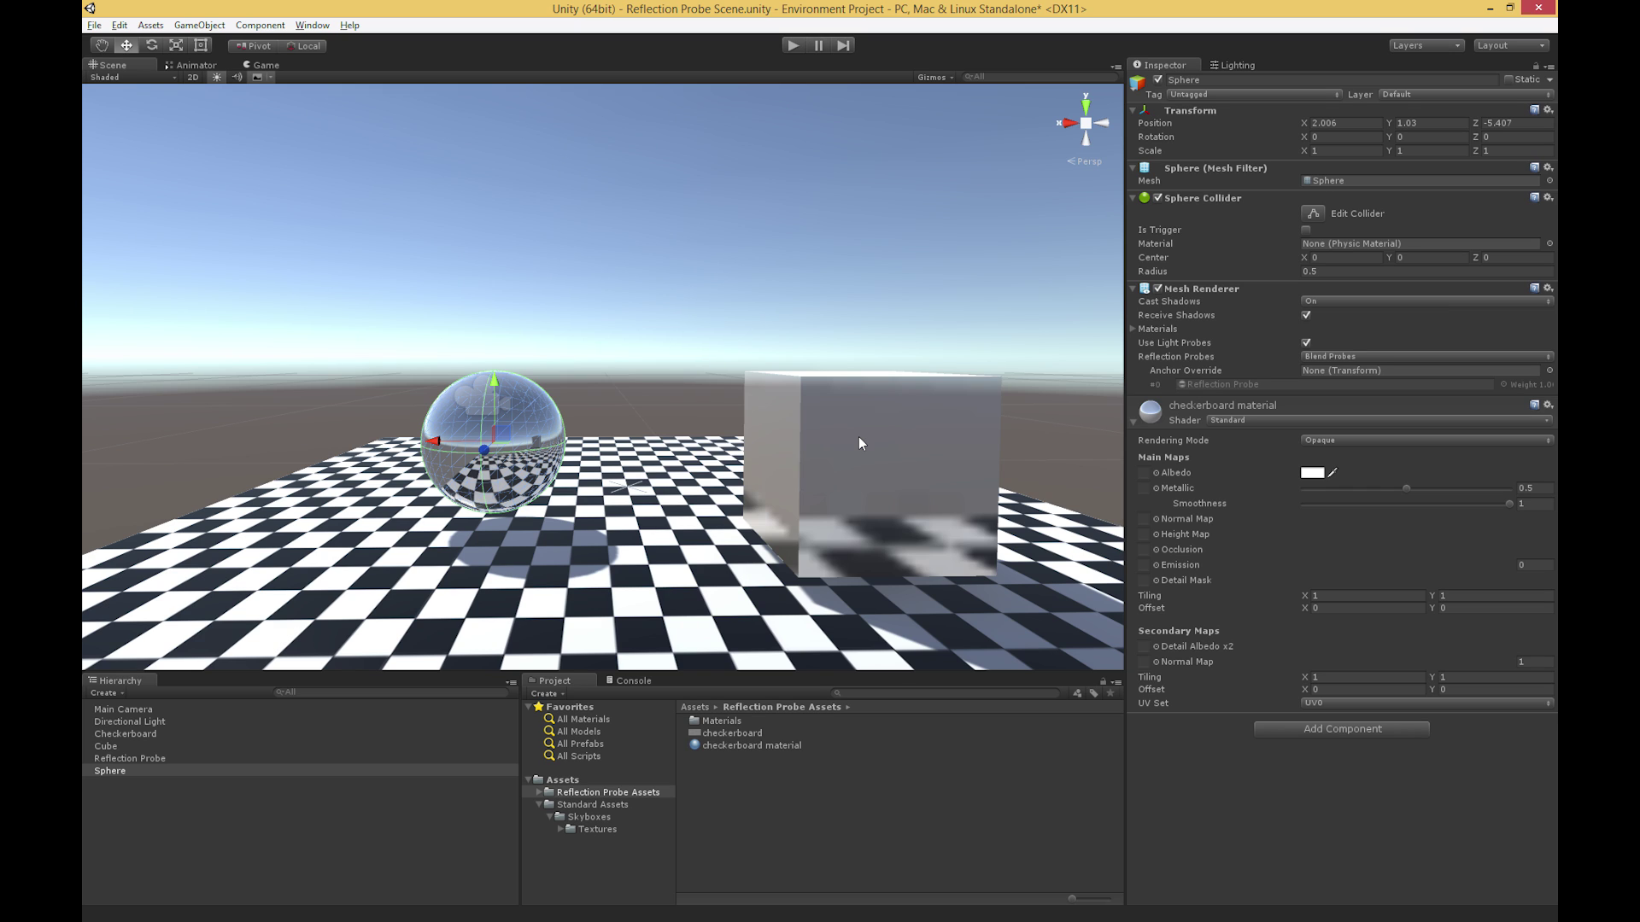
# Set the checkerboard material's Smoothness to about 0.698.
pyautogui.click(1456, 504)
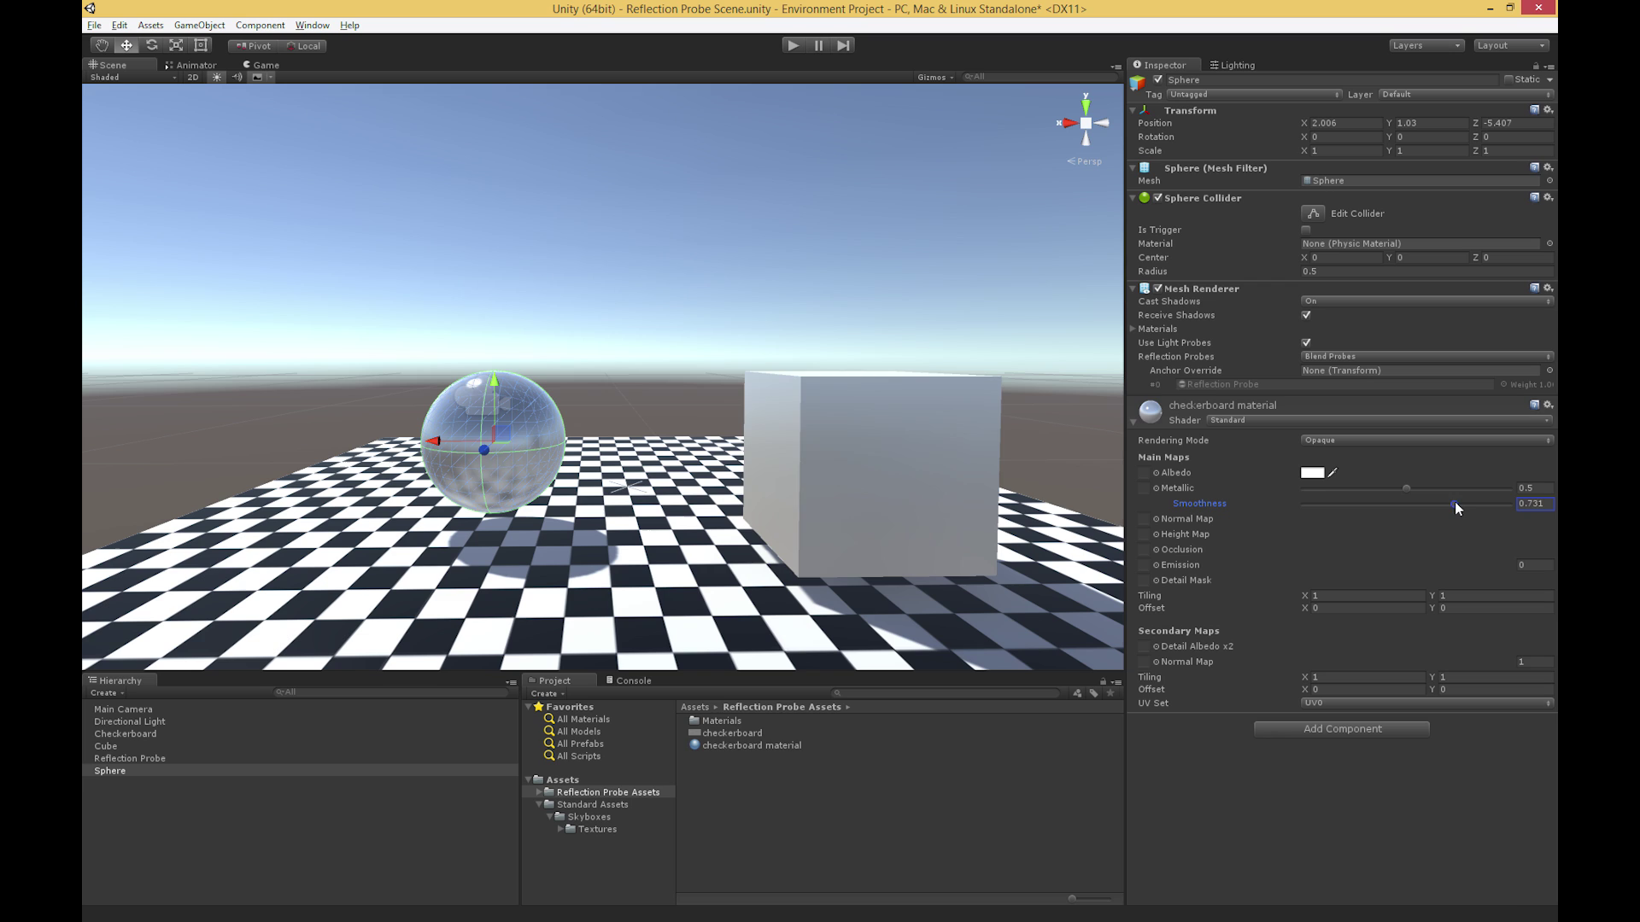
pyautogui.moveTo(1456, 505); pyautogui.dragTo(1447, 505)
# Review the Reflection Probe's Type options while keeping Baked, and examine its runtime settings and bounding box around the scene.
pyautogui.click(130, 758)
pyautogui.click(1316, 228)
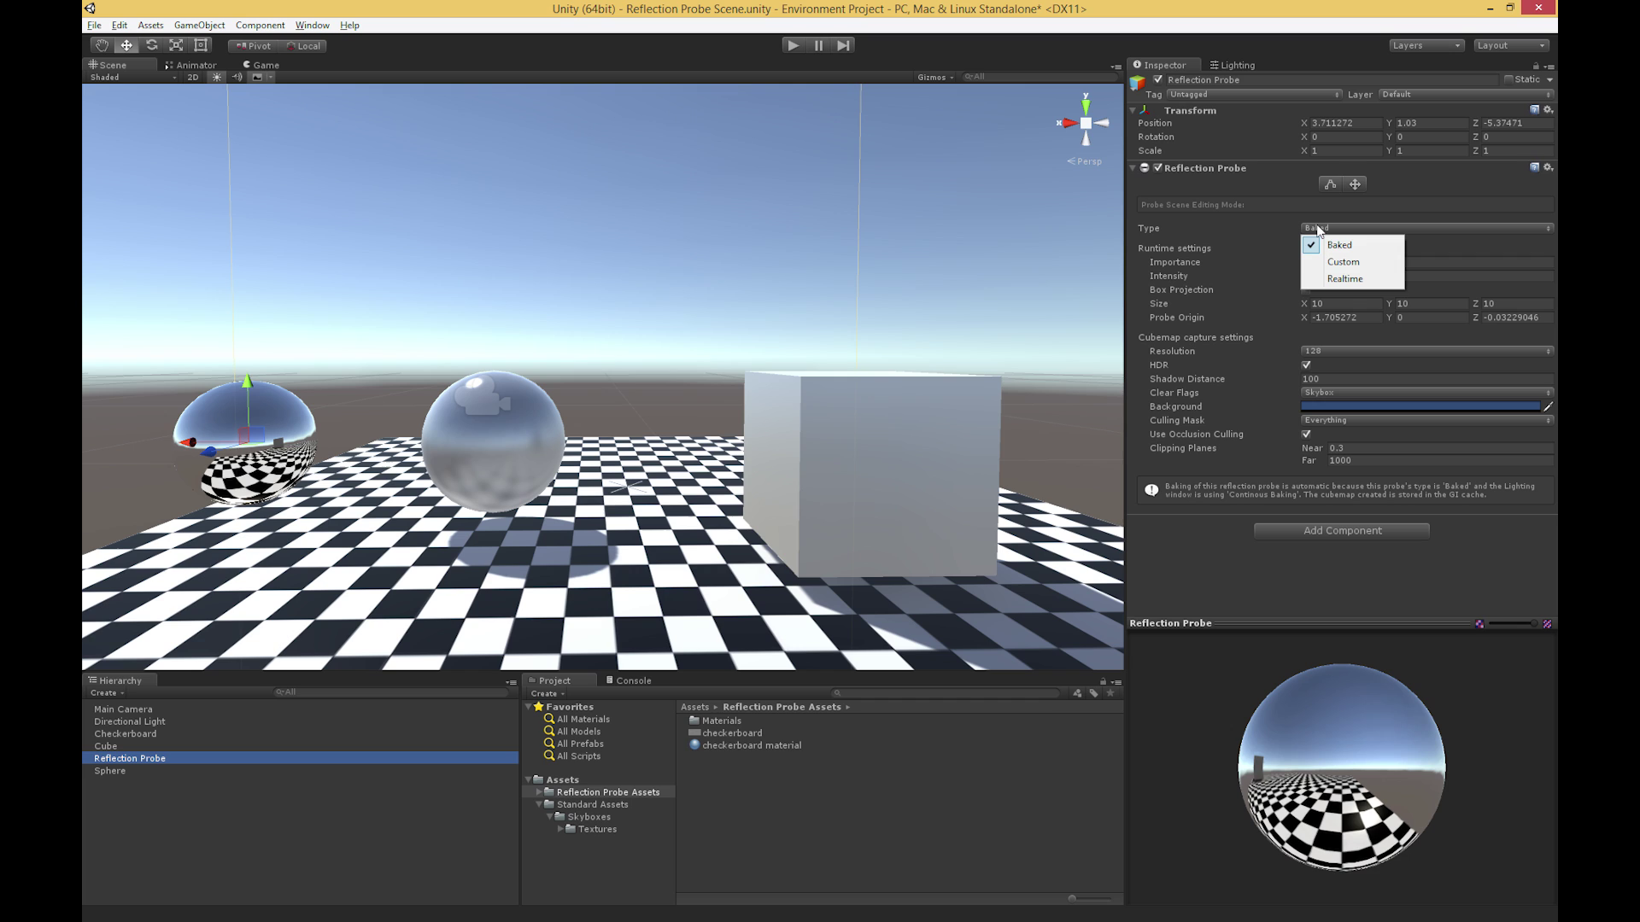
pyautogui.click(1269, 228)
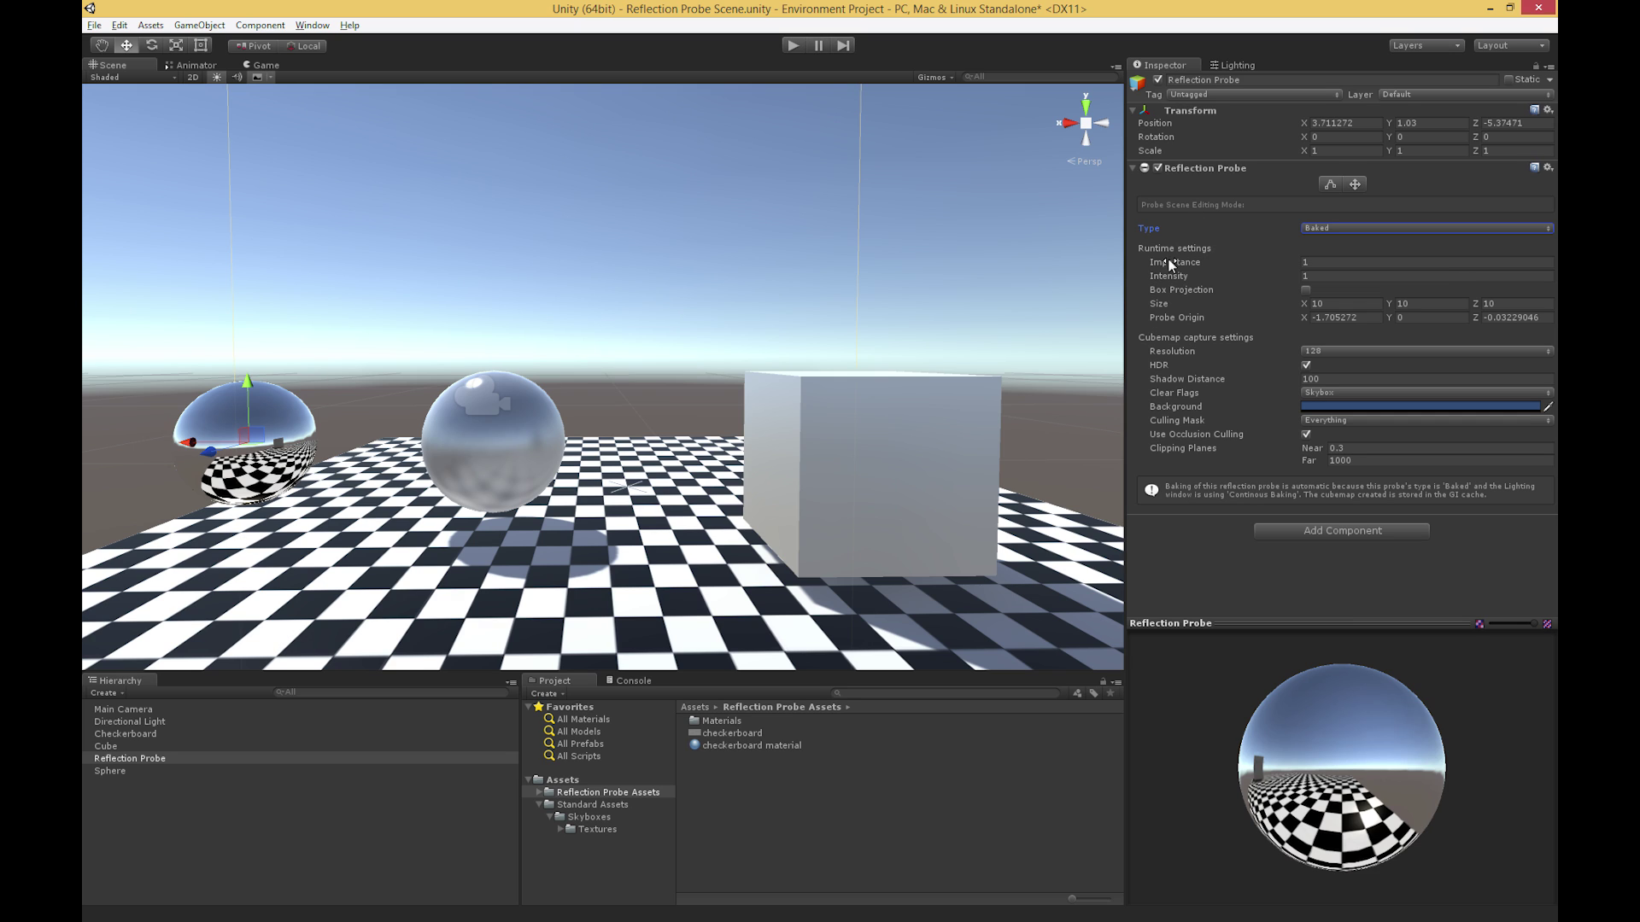
pyautogui.moveTo(1172, 248)
pyautogui.keyDown('alt'); pyautogui.moveTo(286, 456); pyautogui.dragTo(468, 564); pyautogui.keyUp('alt')
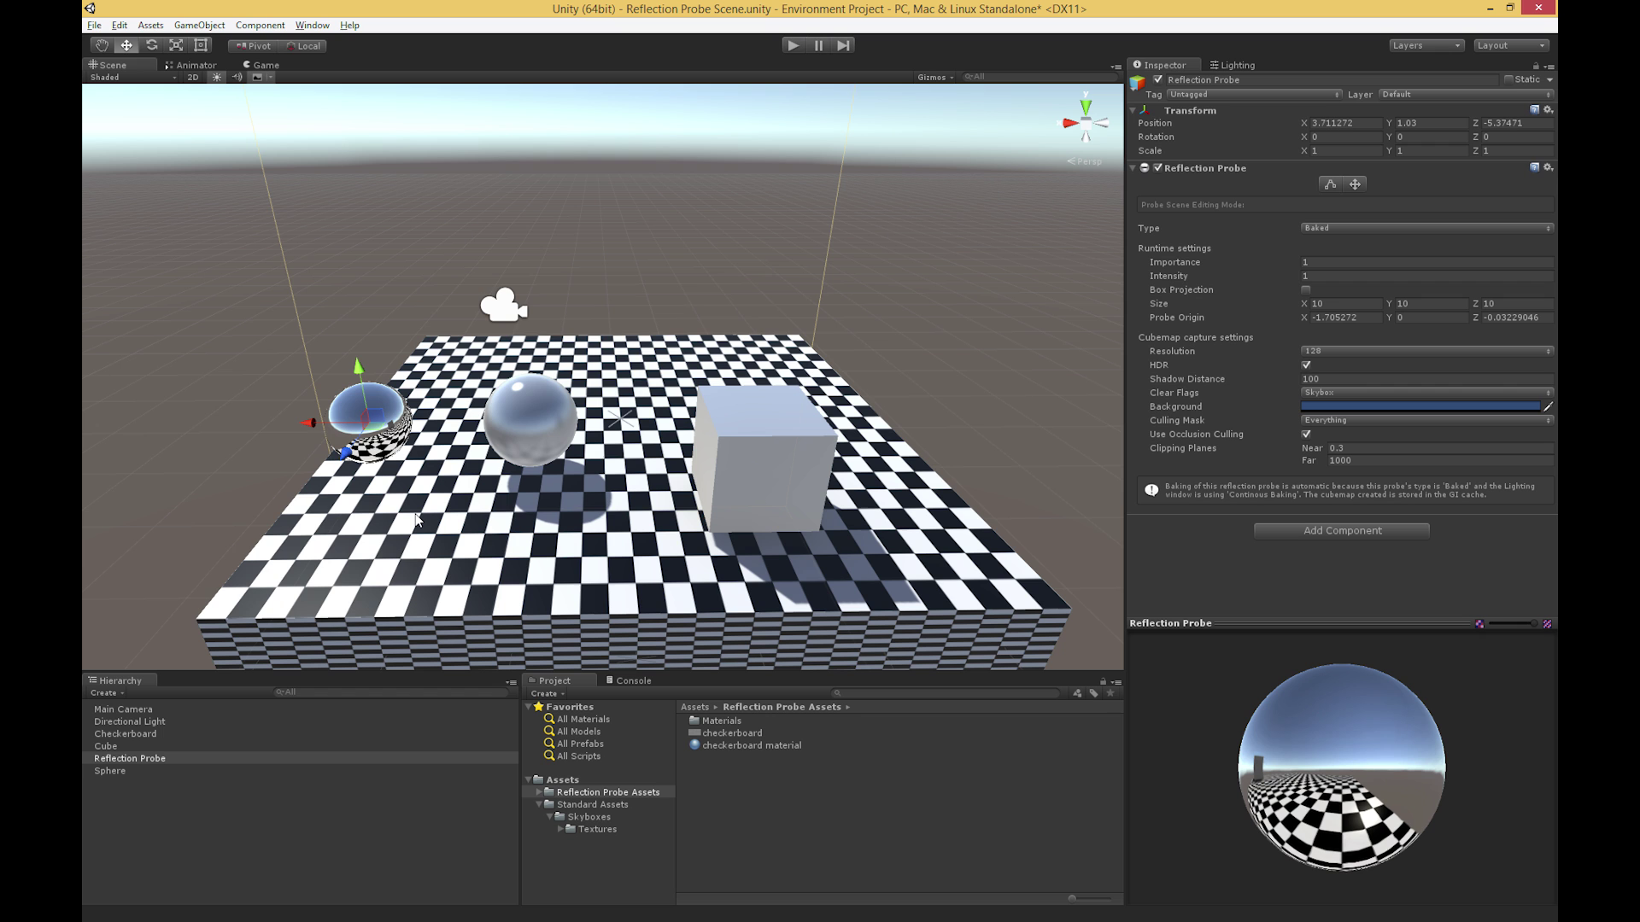
pyautogui.scroll(-10, 547, 393)
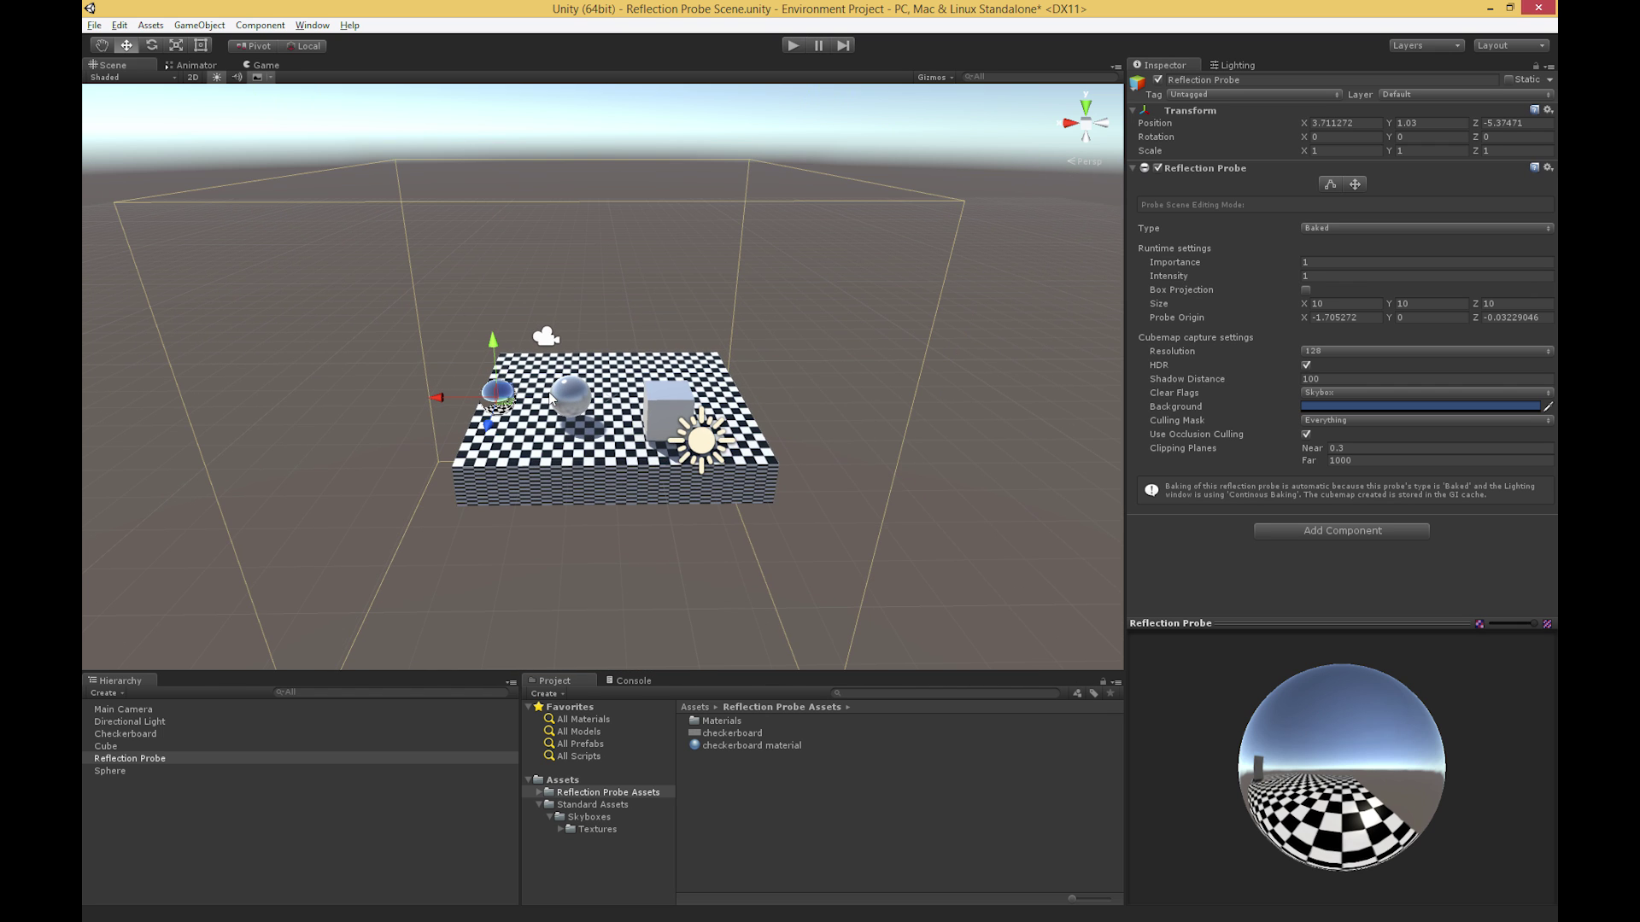
pyautogui.scroll(-2, 580, 440)
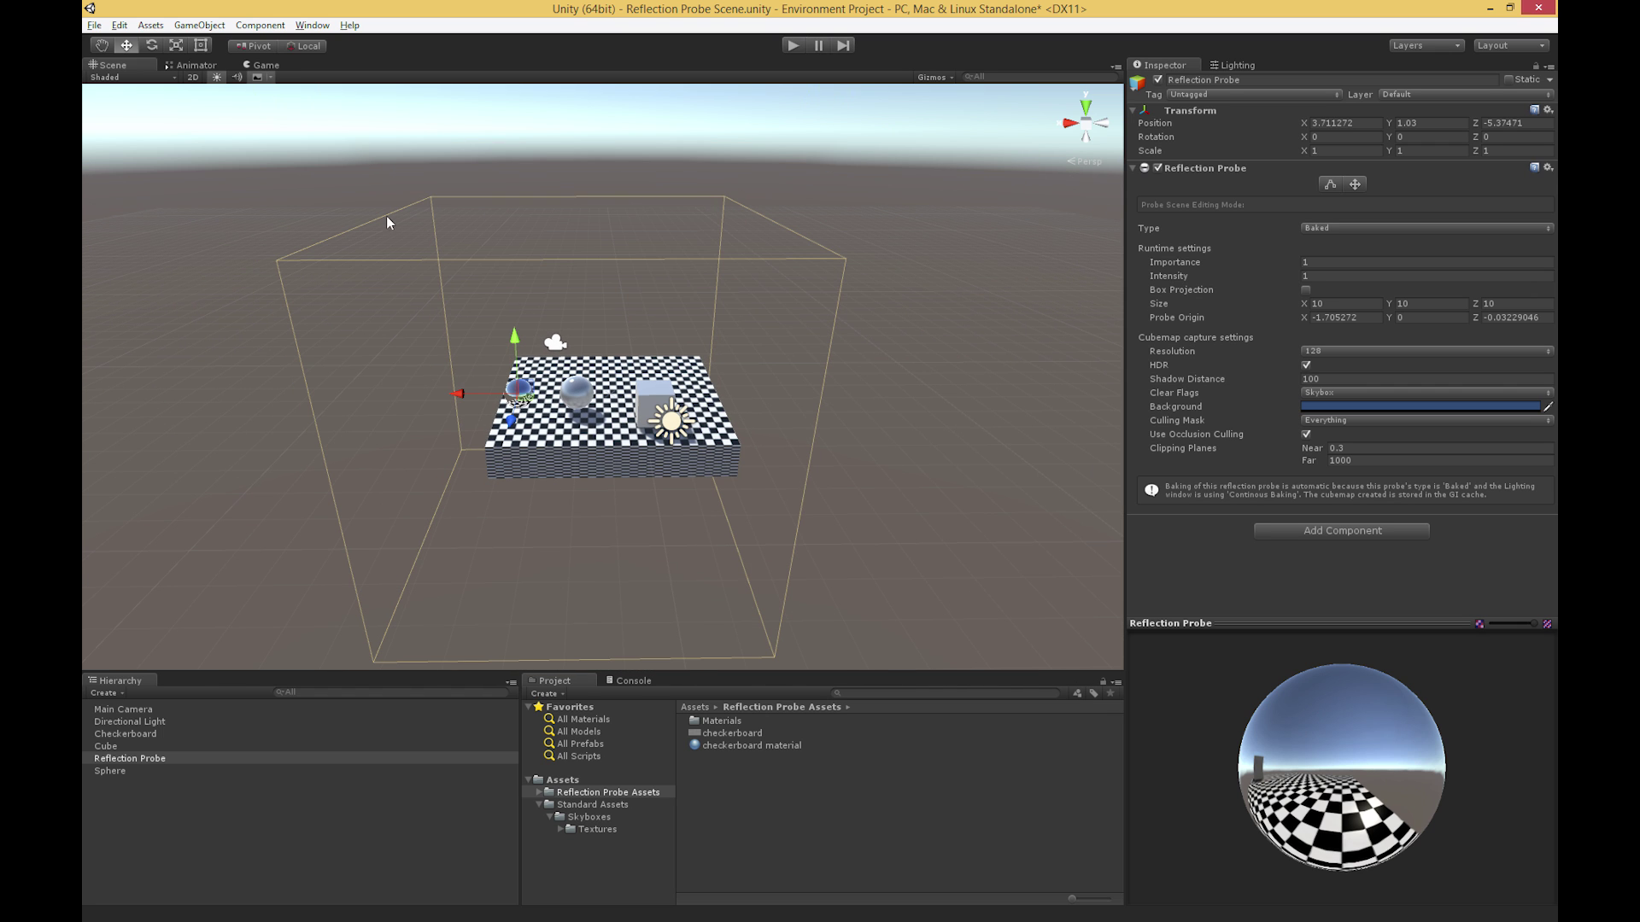
pyautogui.scroll(5, 739, 382)
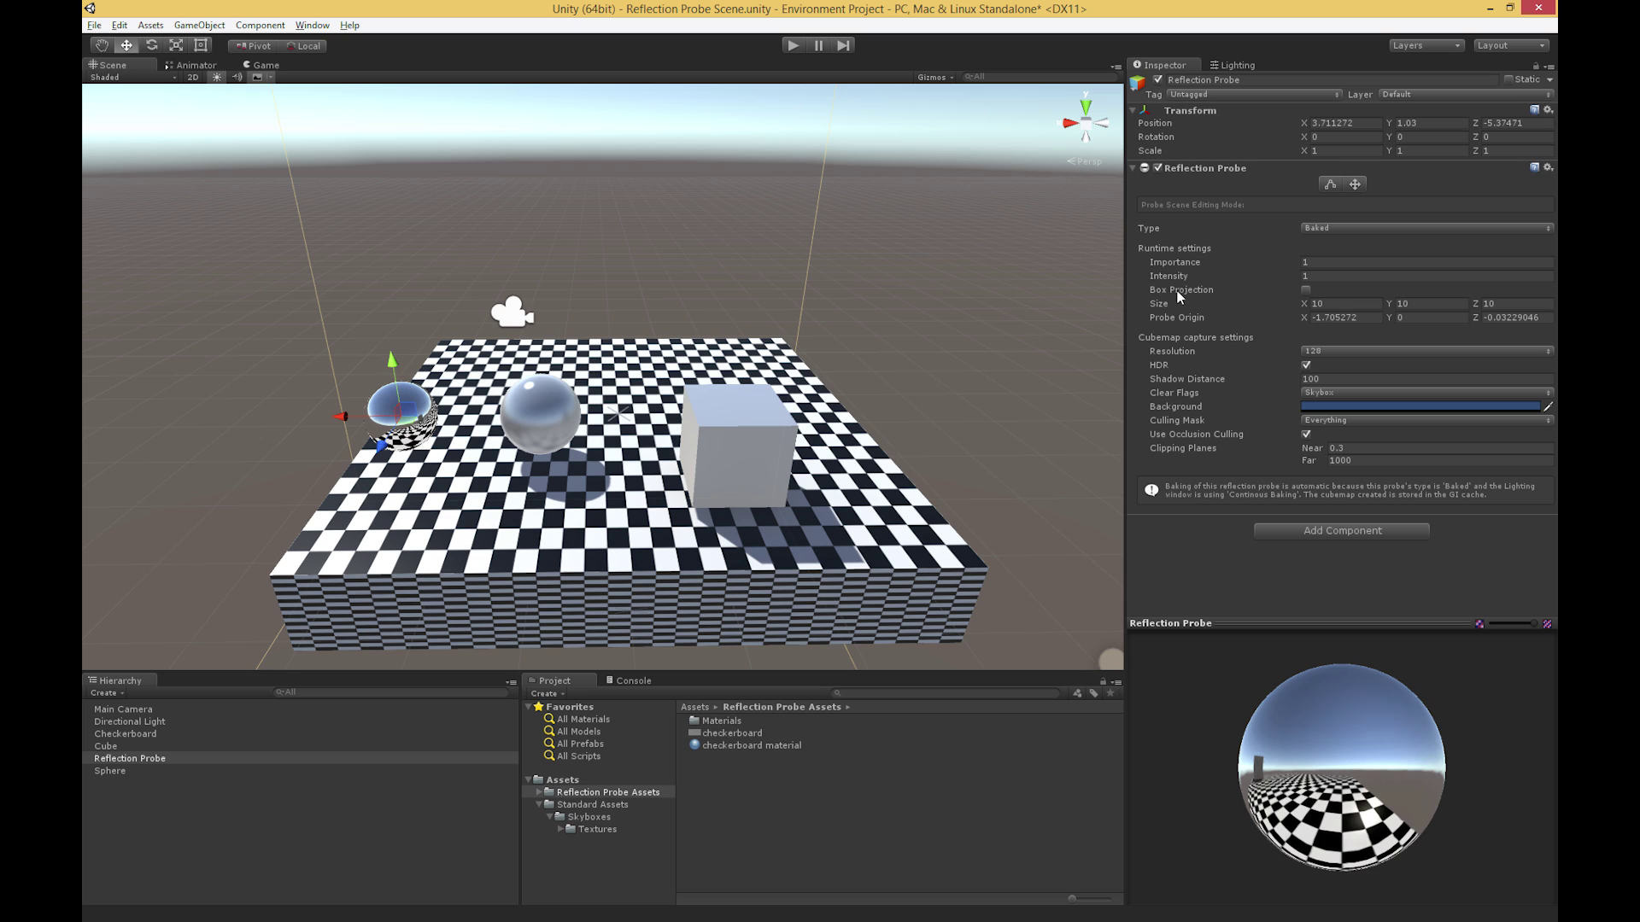
# Switch to the browser and read the property descriptions on the Unity Manual's Reflection Probe page.
pyautogui.press('alt')
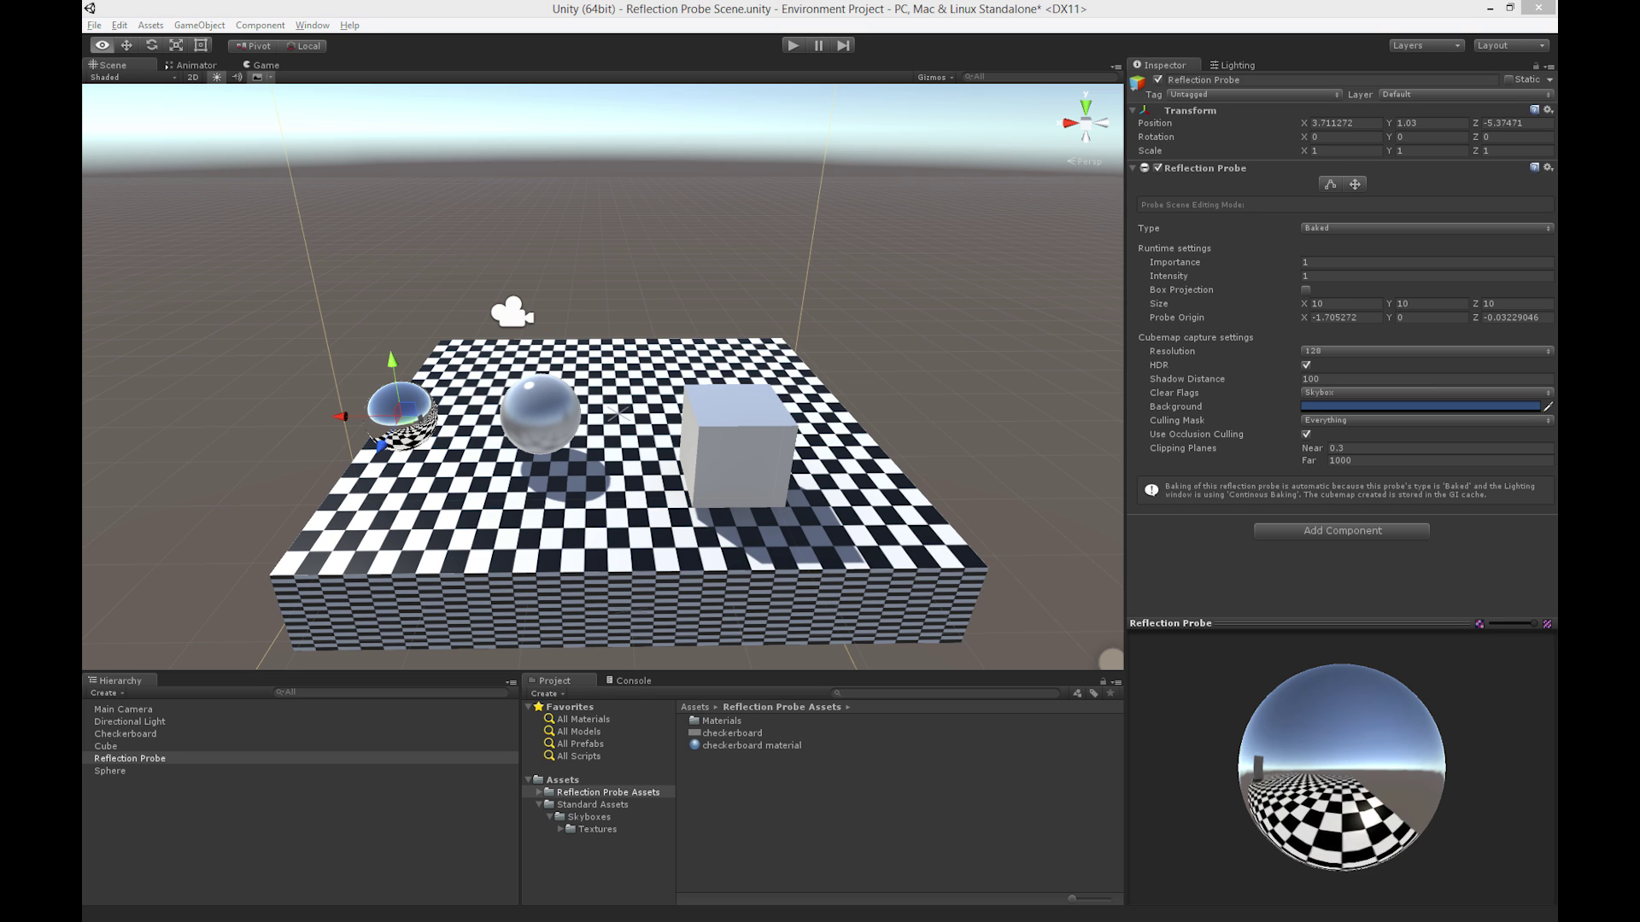
pyautogui.hotkey('alt', 'Tab')
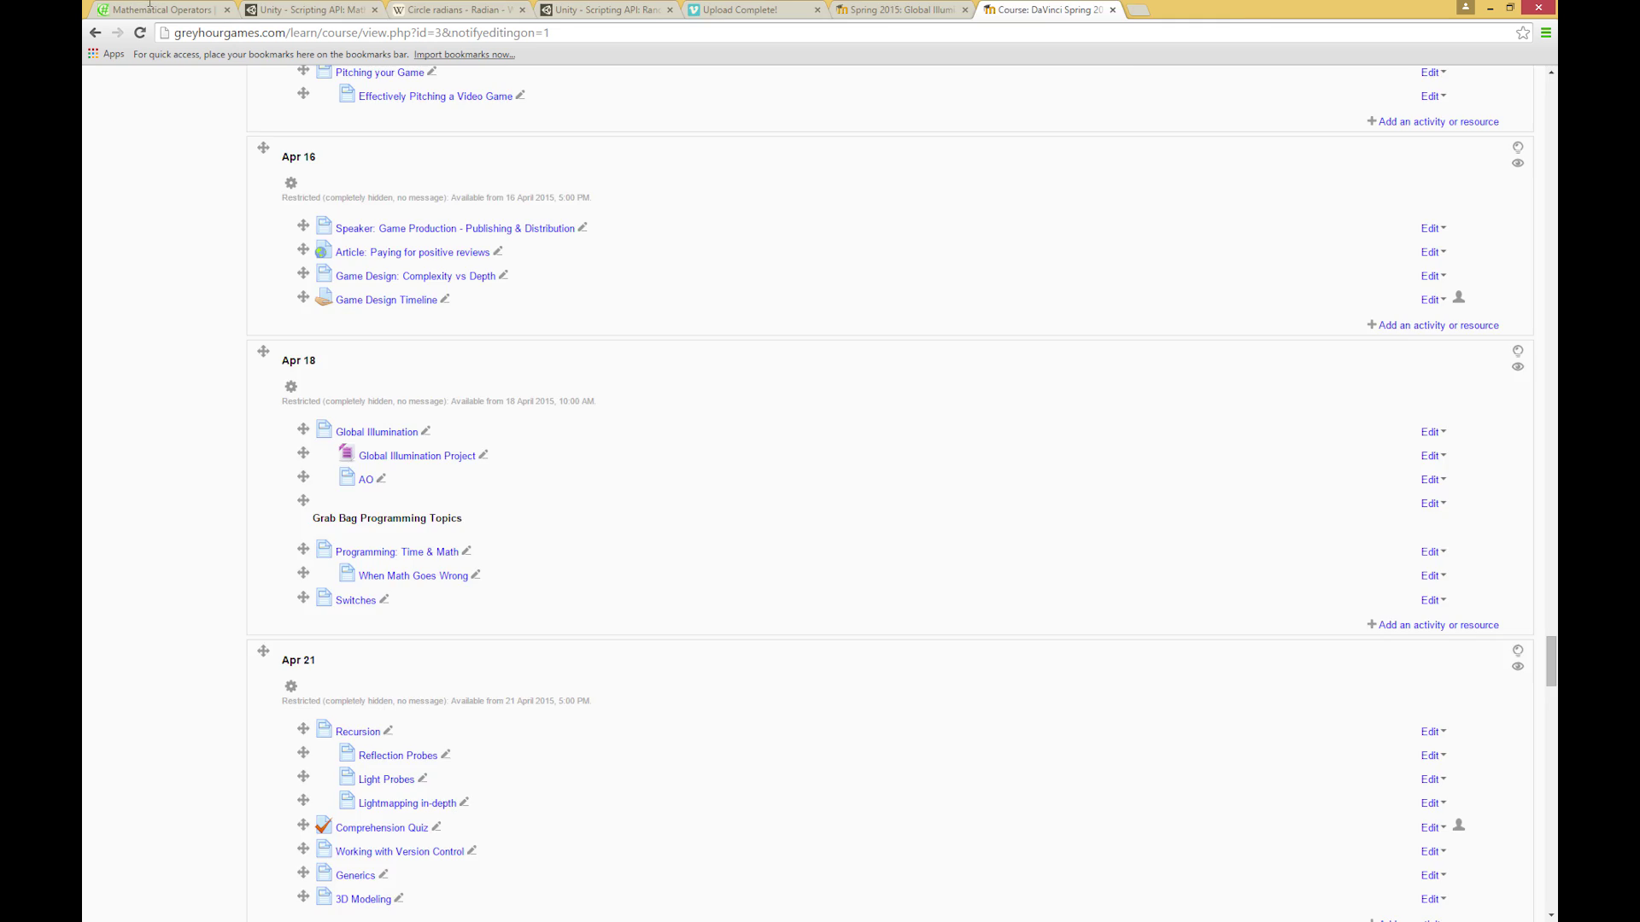
pyautogui.hotkey('ctrl', '1')
pyautogui.scroll(10, 524, 352)
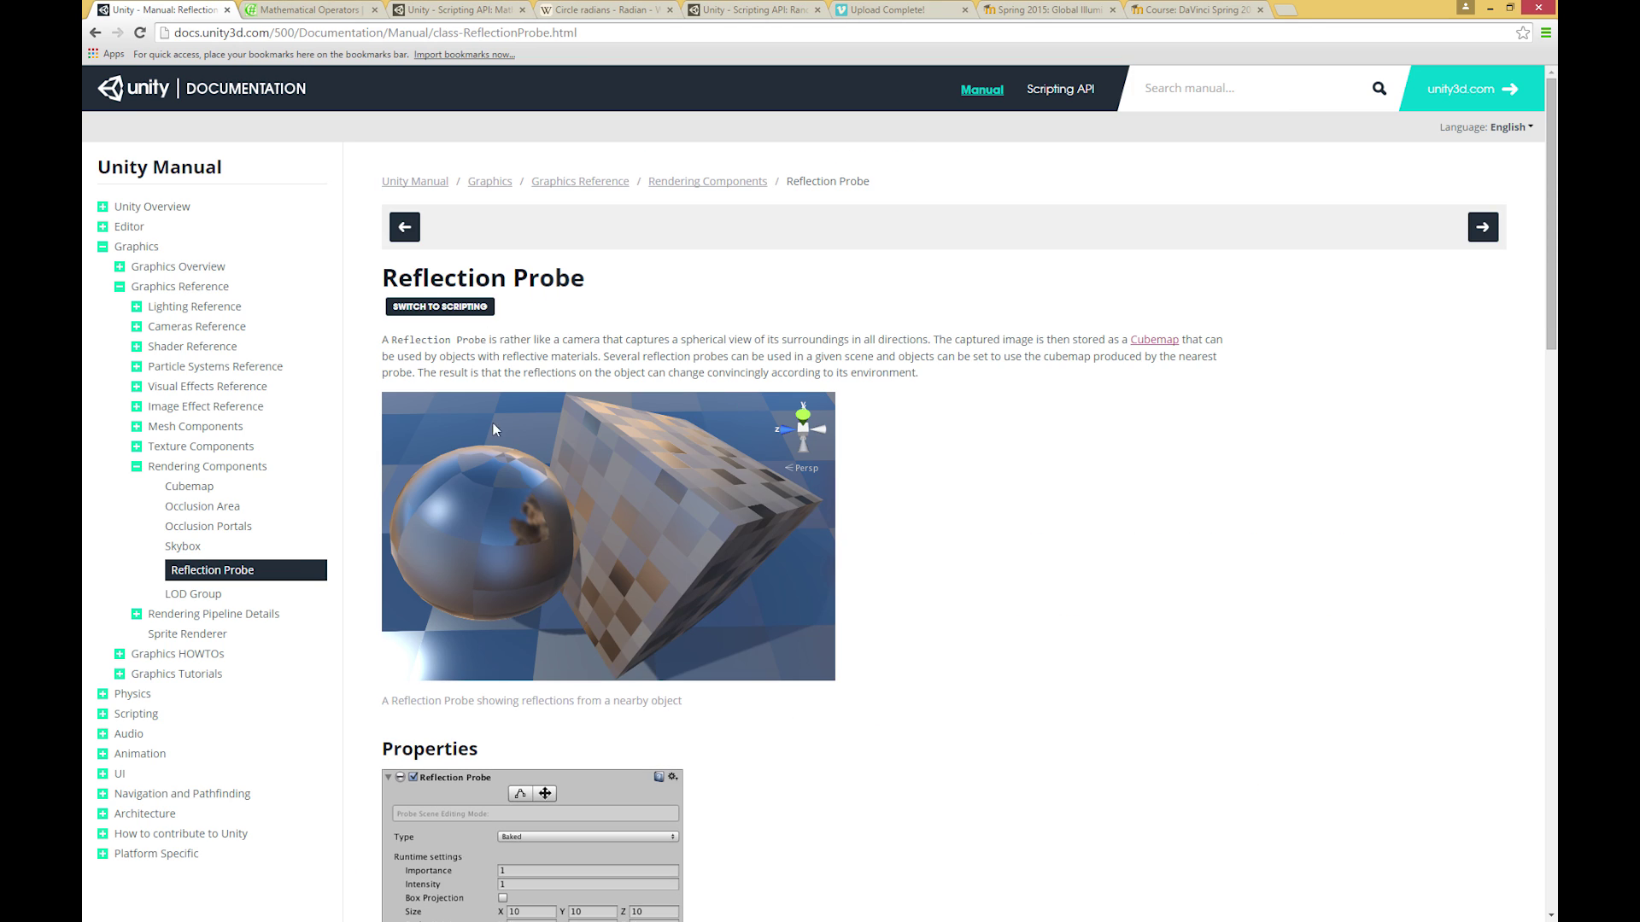
pyautogui.scroll(-11, 497, 432)
pyautogui.scroll(-12, 464, 421)
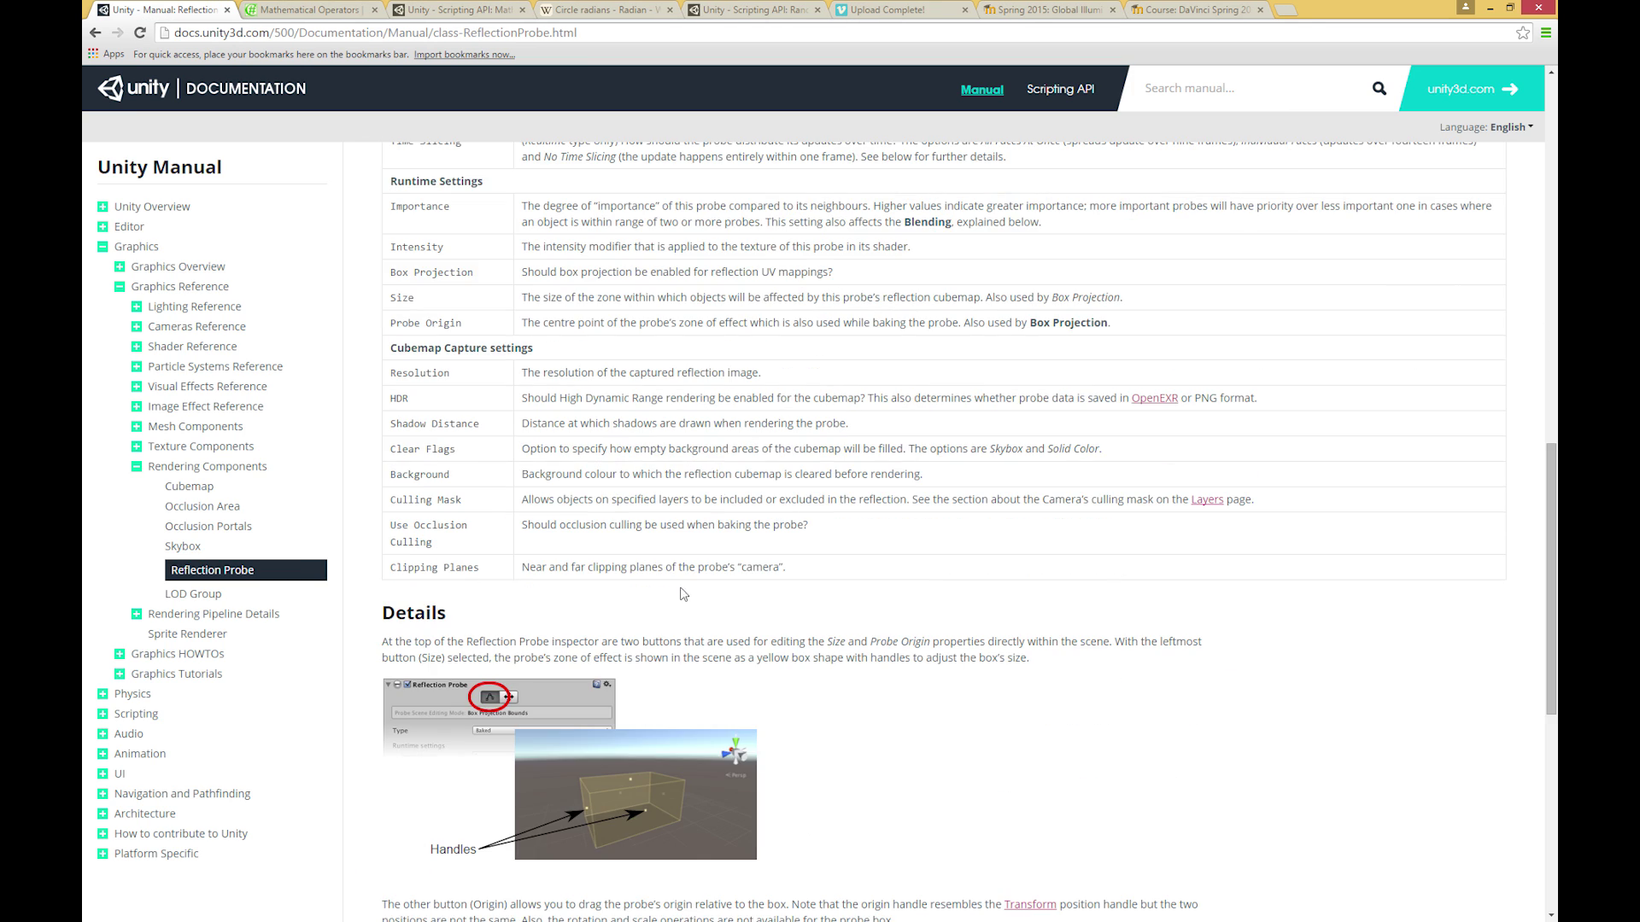
pyautogui.scroll(20, 434, 587)
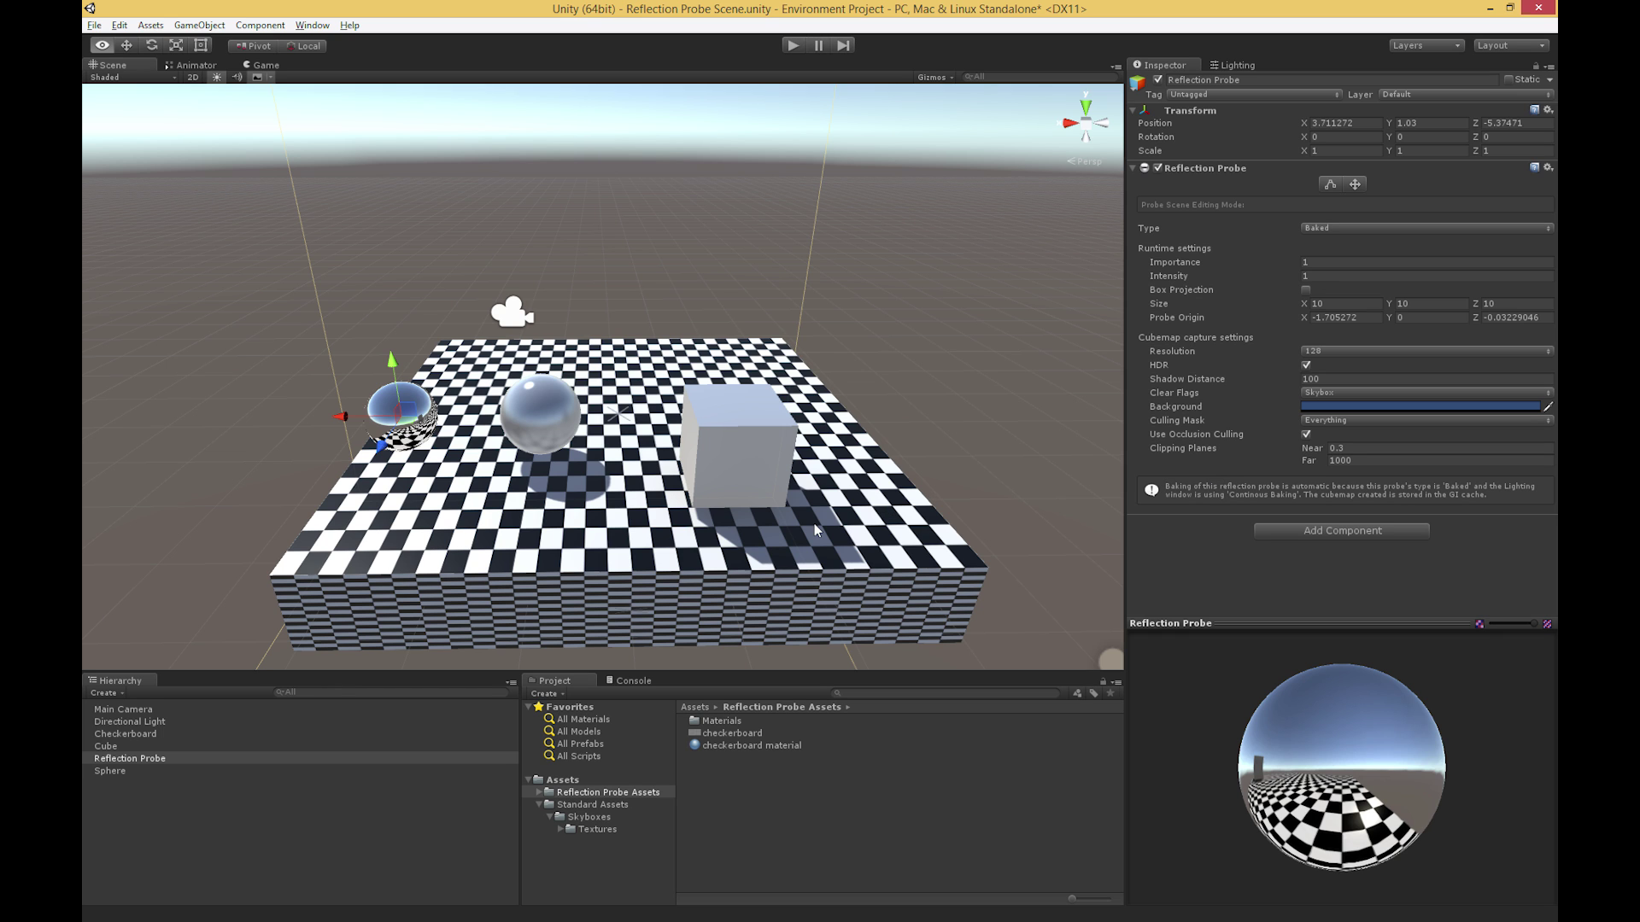
# Return to Unity, select the Sphere and examine its blurred reflection up close.
pyautogui.scroll(3, 813, 524)
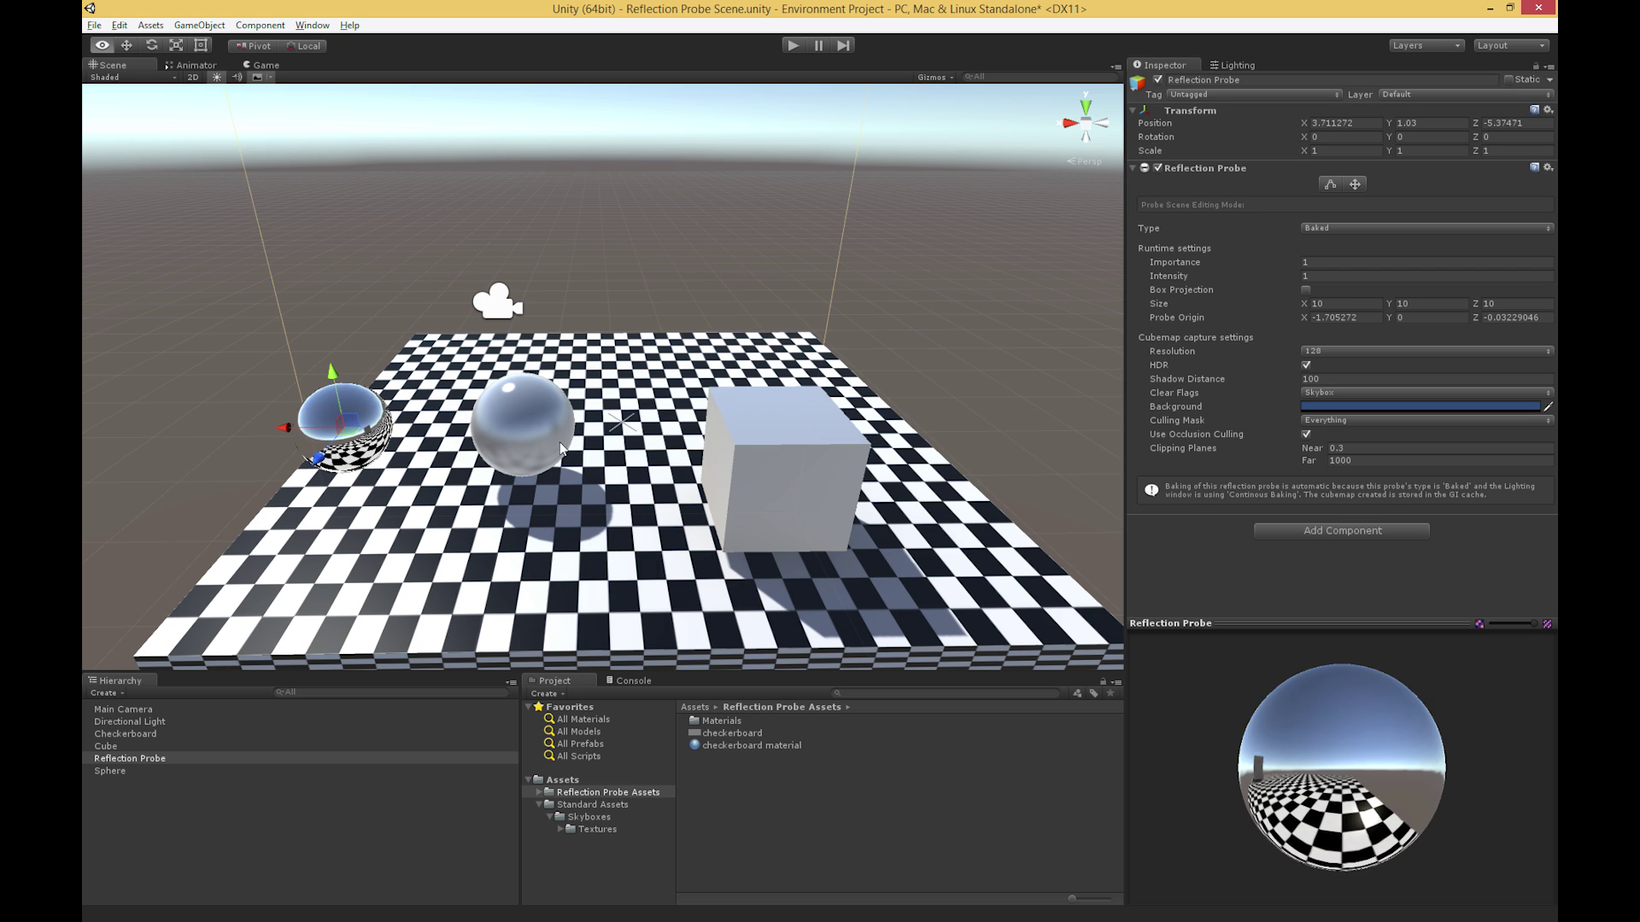
pyautogui.click(528, 447)
pyautogui.press('f')
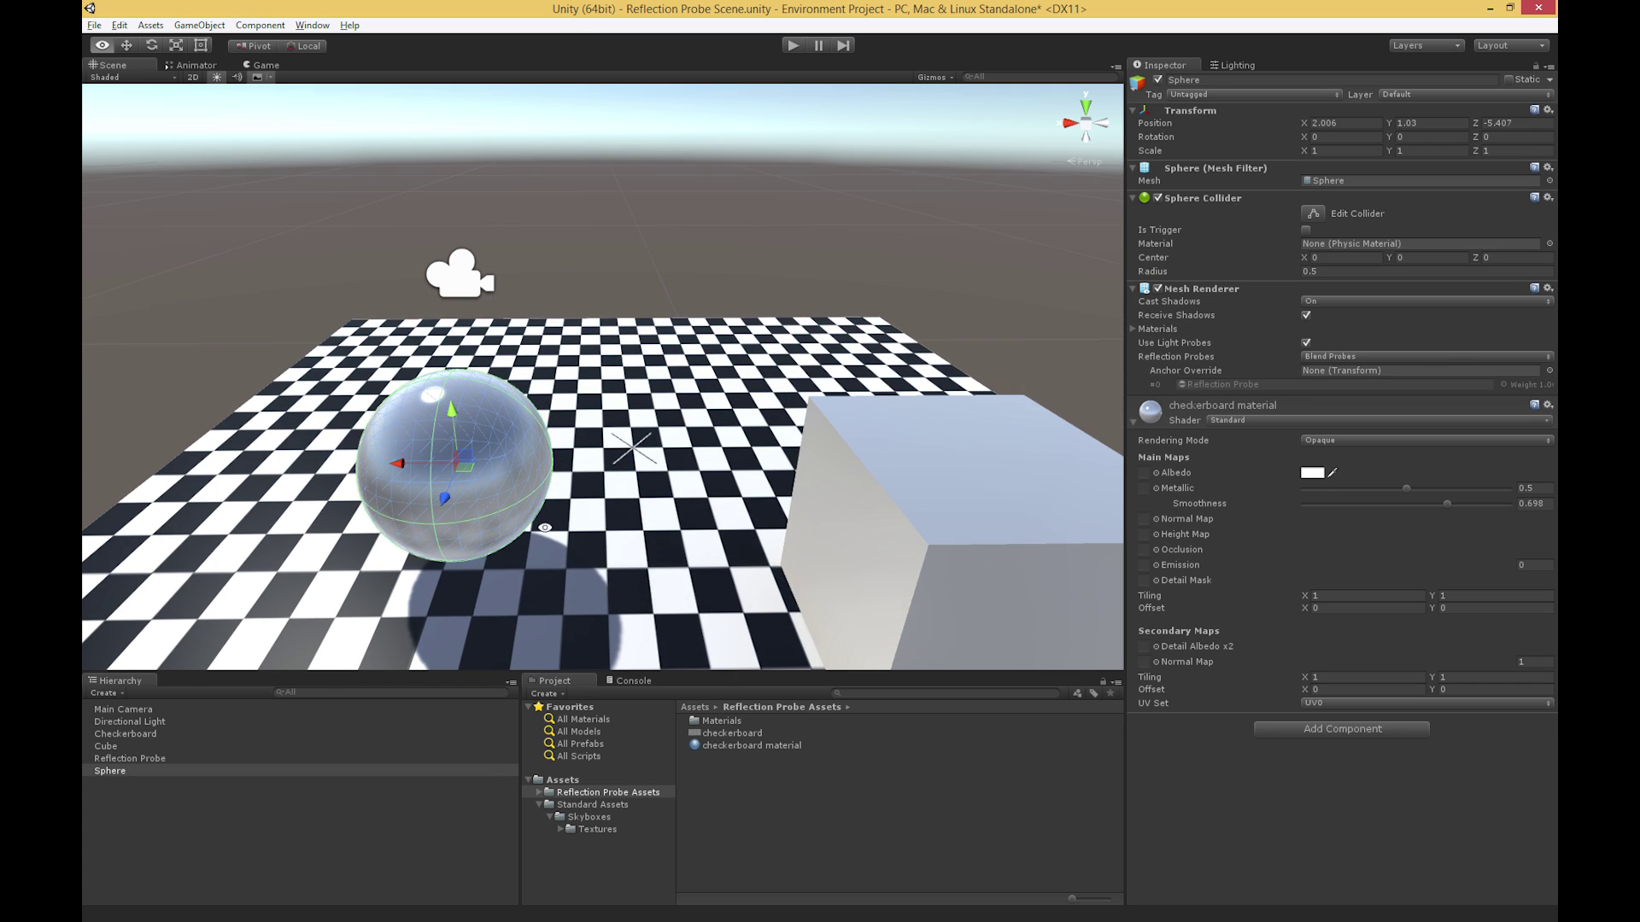
pyautogui.keyDown('alt'); pyautogui.moveTo(528, 447); pyautogui.dragTo(557, 406); pyautogui.keyUp('alt')
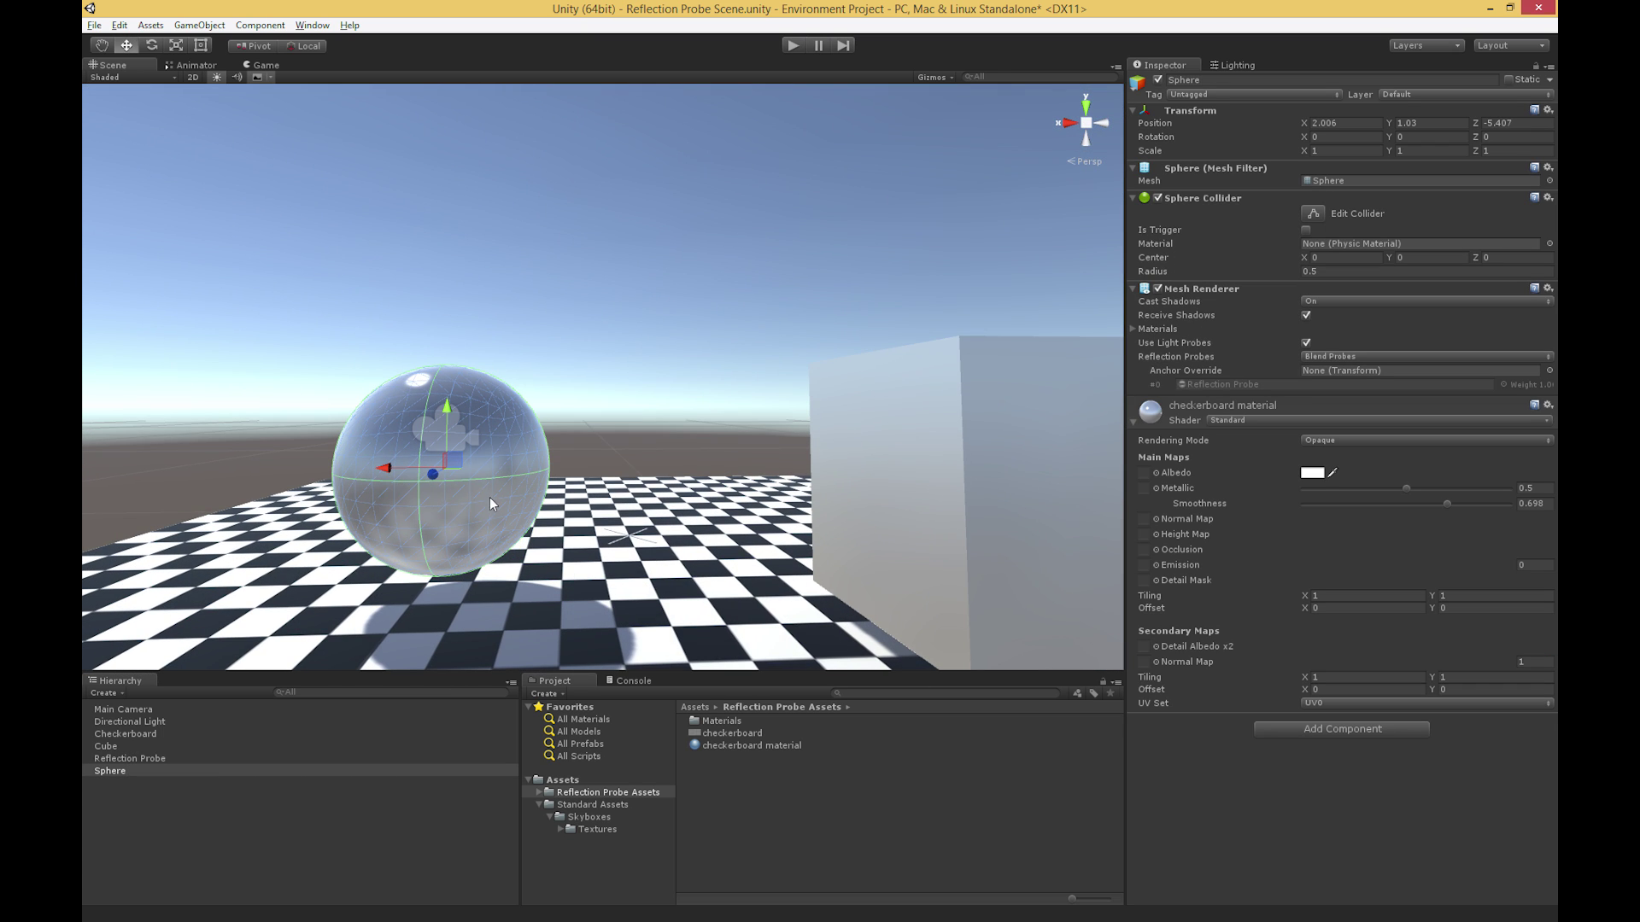
# Examine the blurred reflection on the Sphere from several angles, and review the Reflection Probe's cubemap capture settings.
pyautogui.keyDown('alt'); pyautogui.moveTo(489, 498); pyautogui.dragTo(551, 468); pyautogui.keyUp('alt')
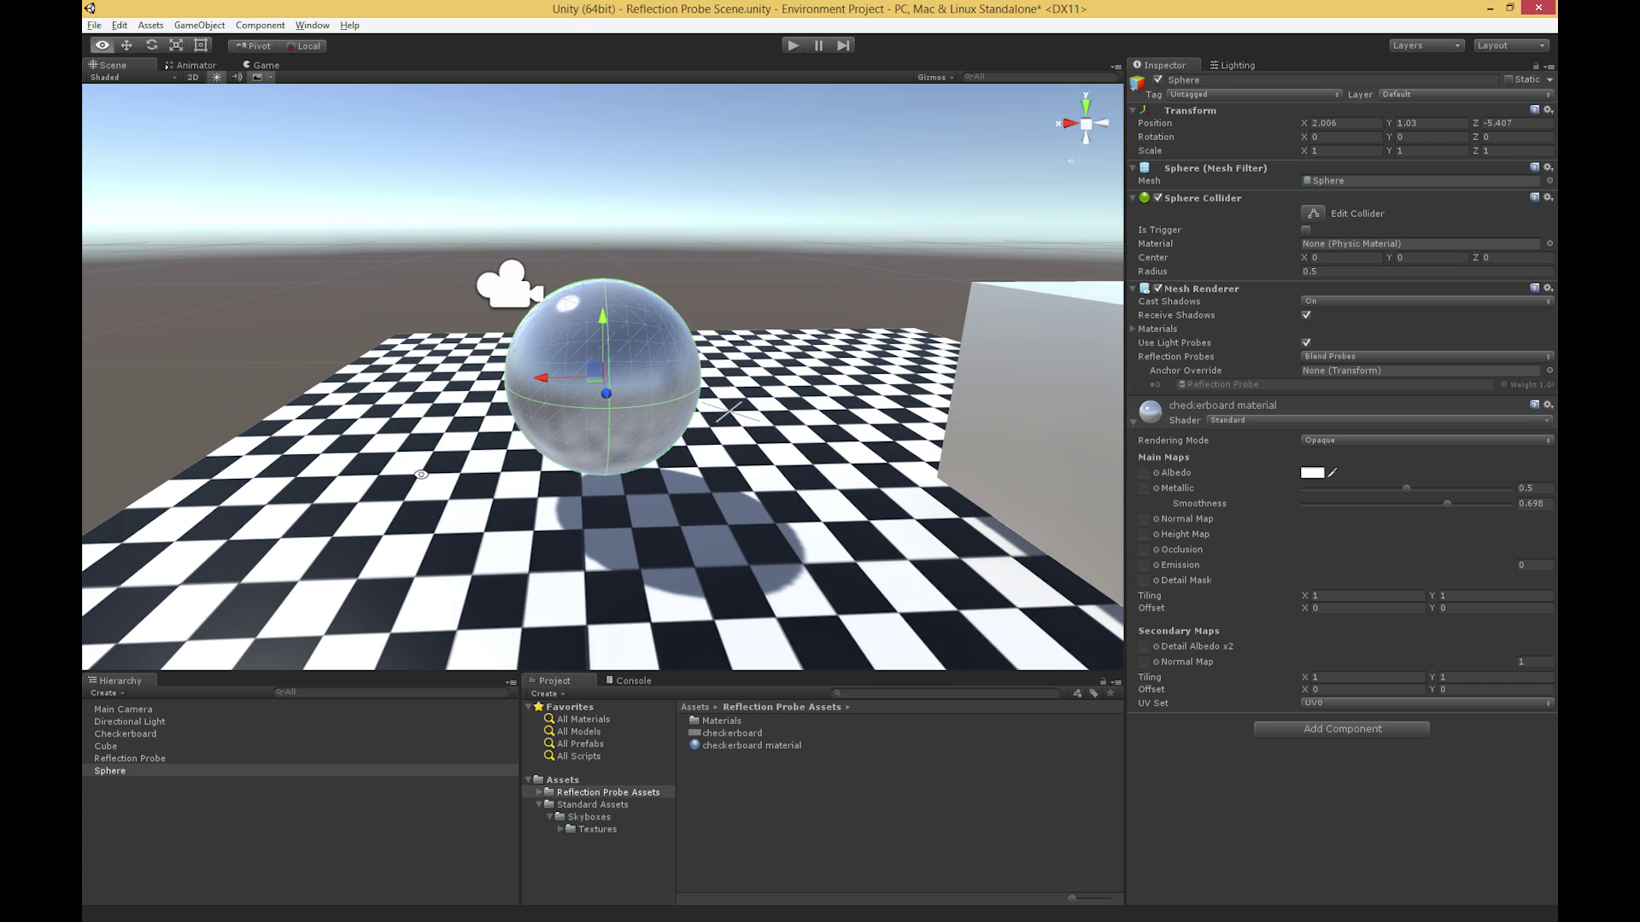
pyautogui.keyDown('alt'); pyautogui.moveTo(421, 474); pyautogui.dragTo(643, 357); pyautogui.keyUp('alt')
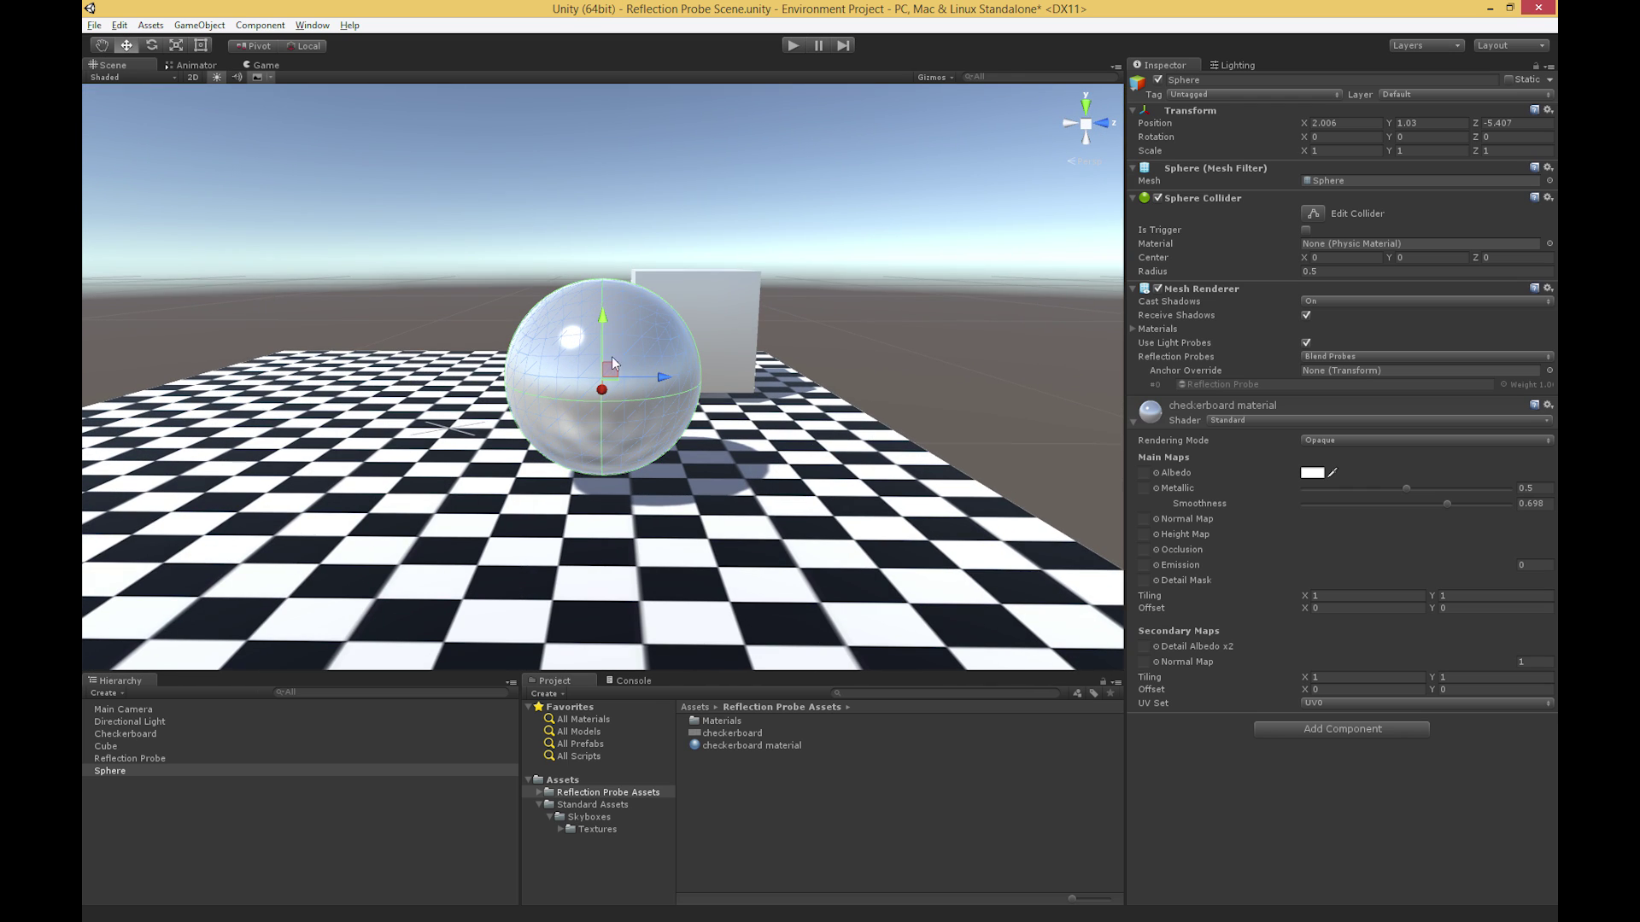
pyautogui.keyDown('alt'); pyautogui.moveTo(613, 432); pyautogui.dragTo(594, 479); pyautogui.keyUp('alt')
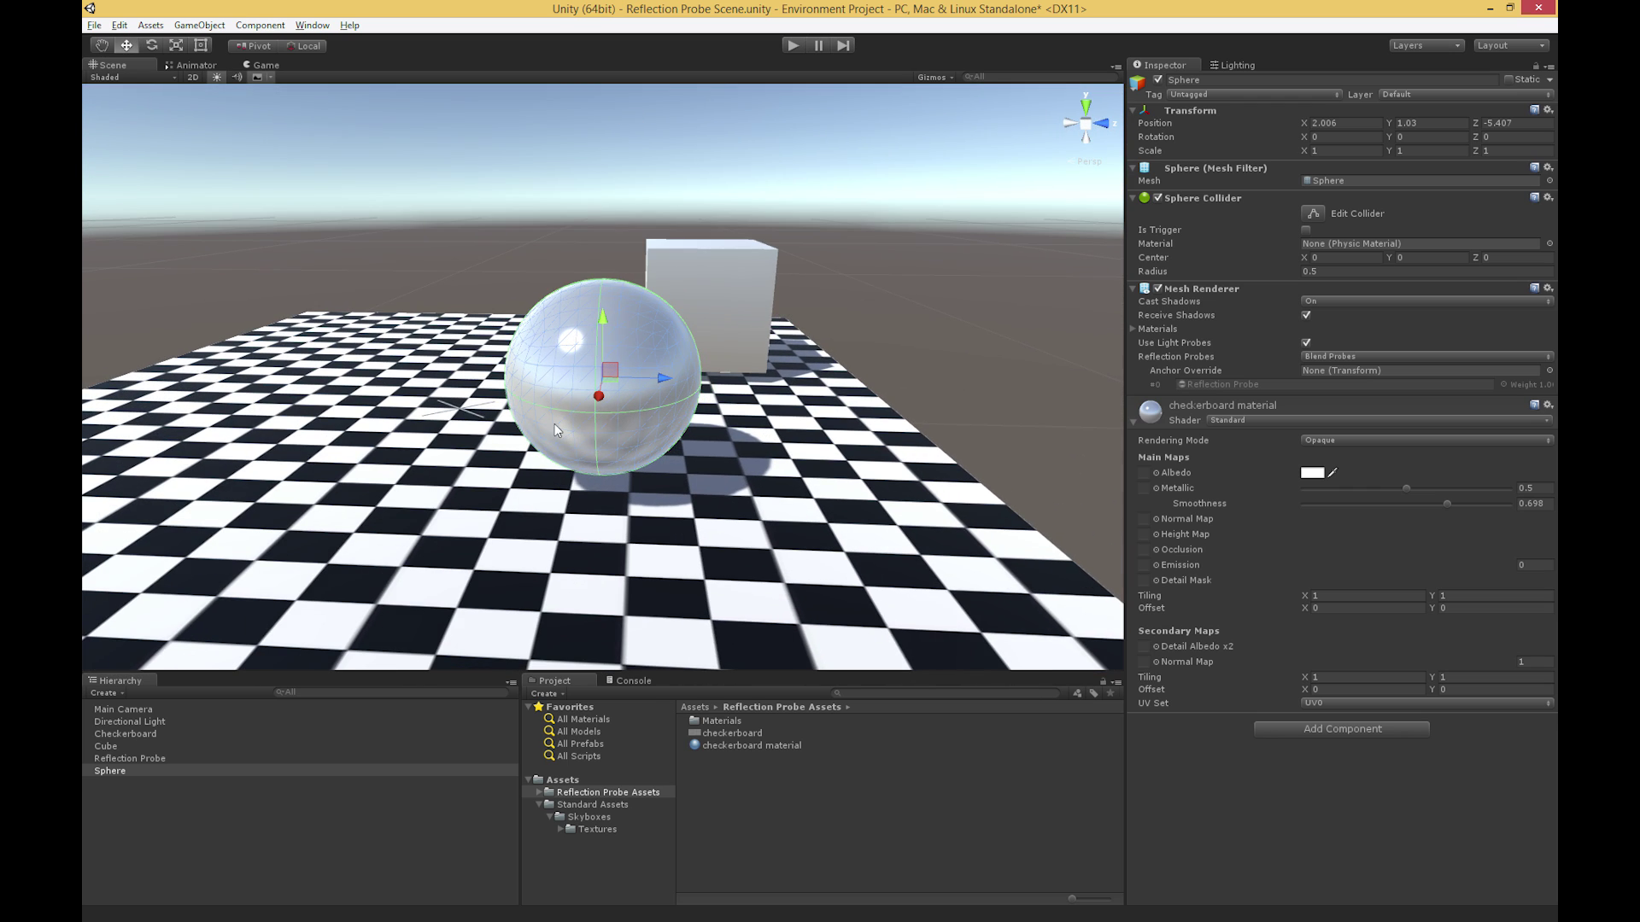
pyautogui.keyDown('alt'); pyautogui.moveTo(555, 424); pyautogui.dragTo(559, 289); pyautogui.keyUp('alt')
pyautogui.press('f')
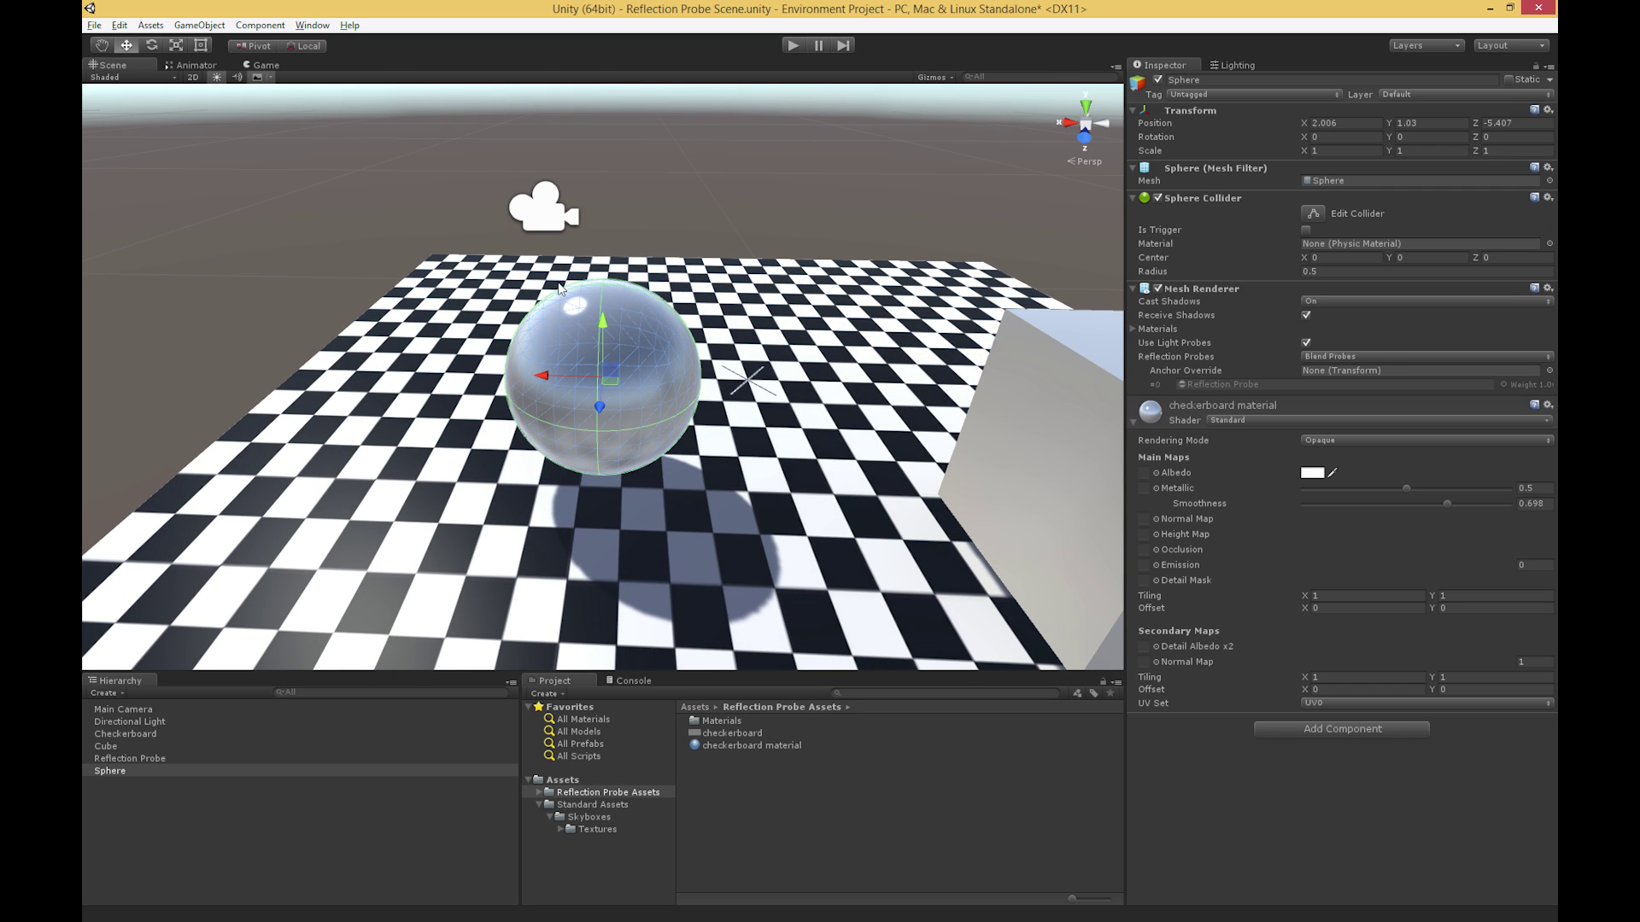
pyautogui.click(141, 759)
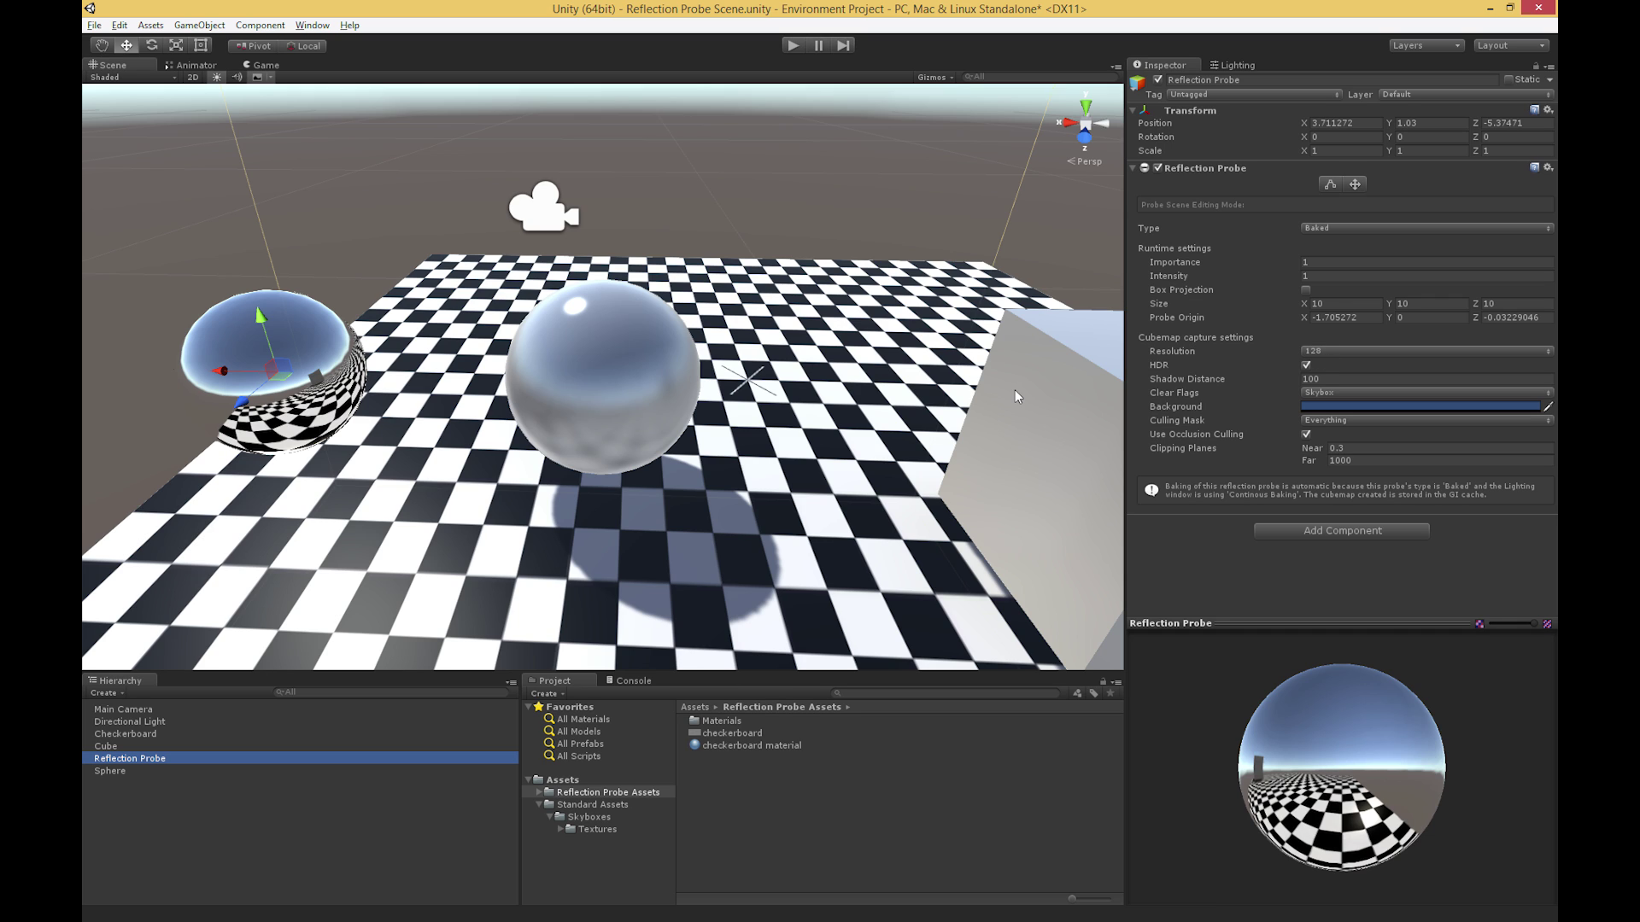
# Set the Smoothness of the Sphere's checkerboard material to 1 and check the reflections on the Sphere and the Cube.
pyautogui.click(632, 423)
pyautogui.keyDown('alt'); pyautogui.moveTo(669, 548); pyautogui.dragTo(674, 597); pyautogui.keyUp('alt')
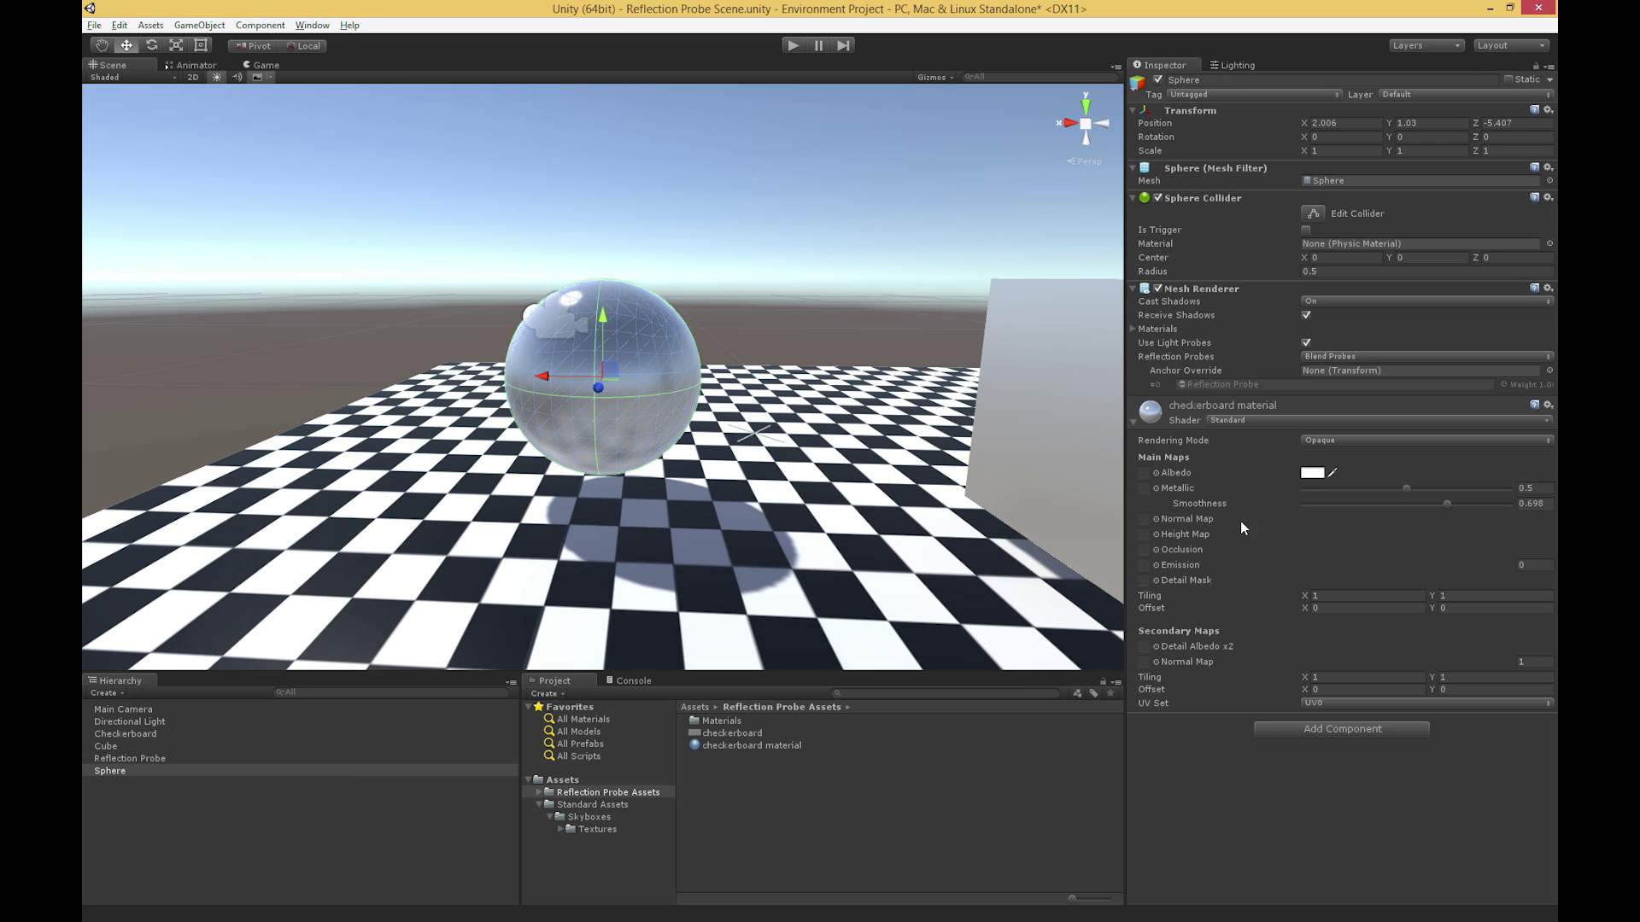
pyautogui.moveTo(1445, 504); pyautogui.dragTo(1532, 504)
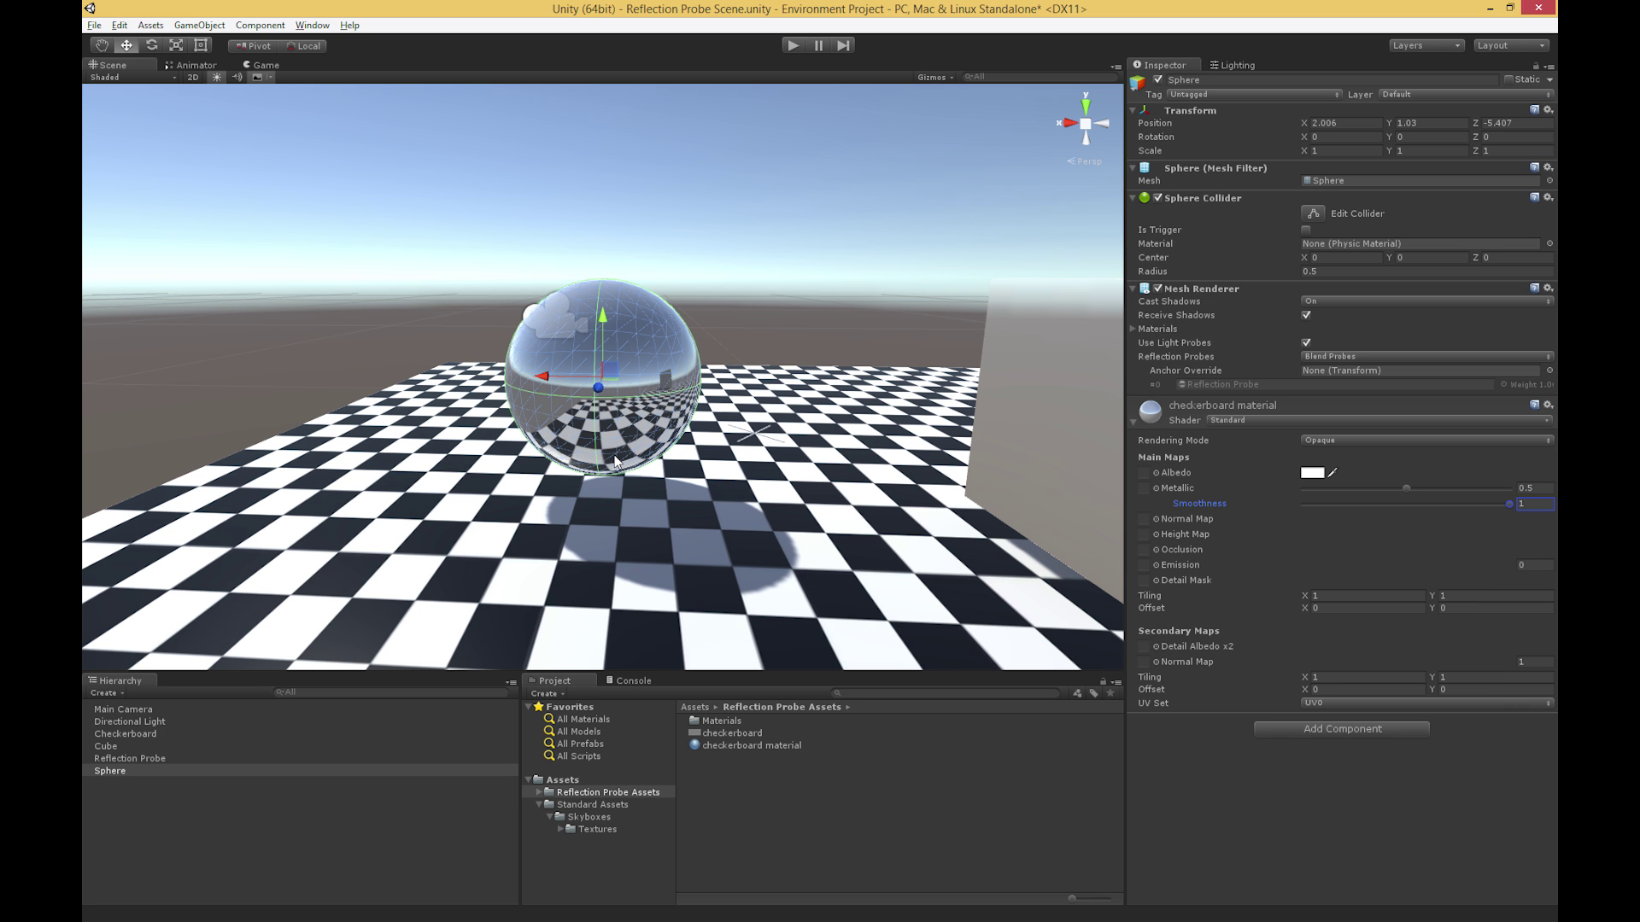
pyautogui.scroll(-10, 598, 459)
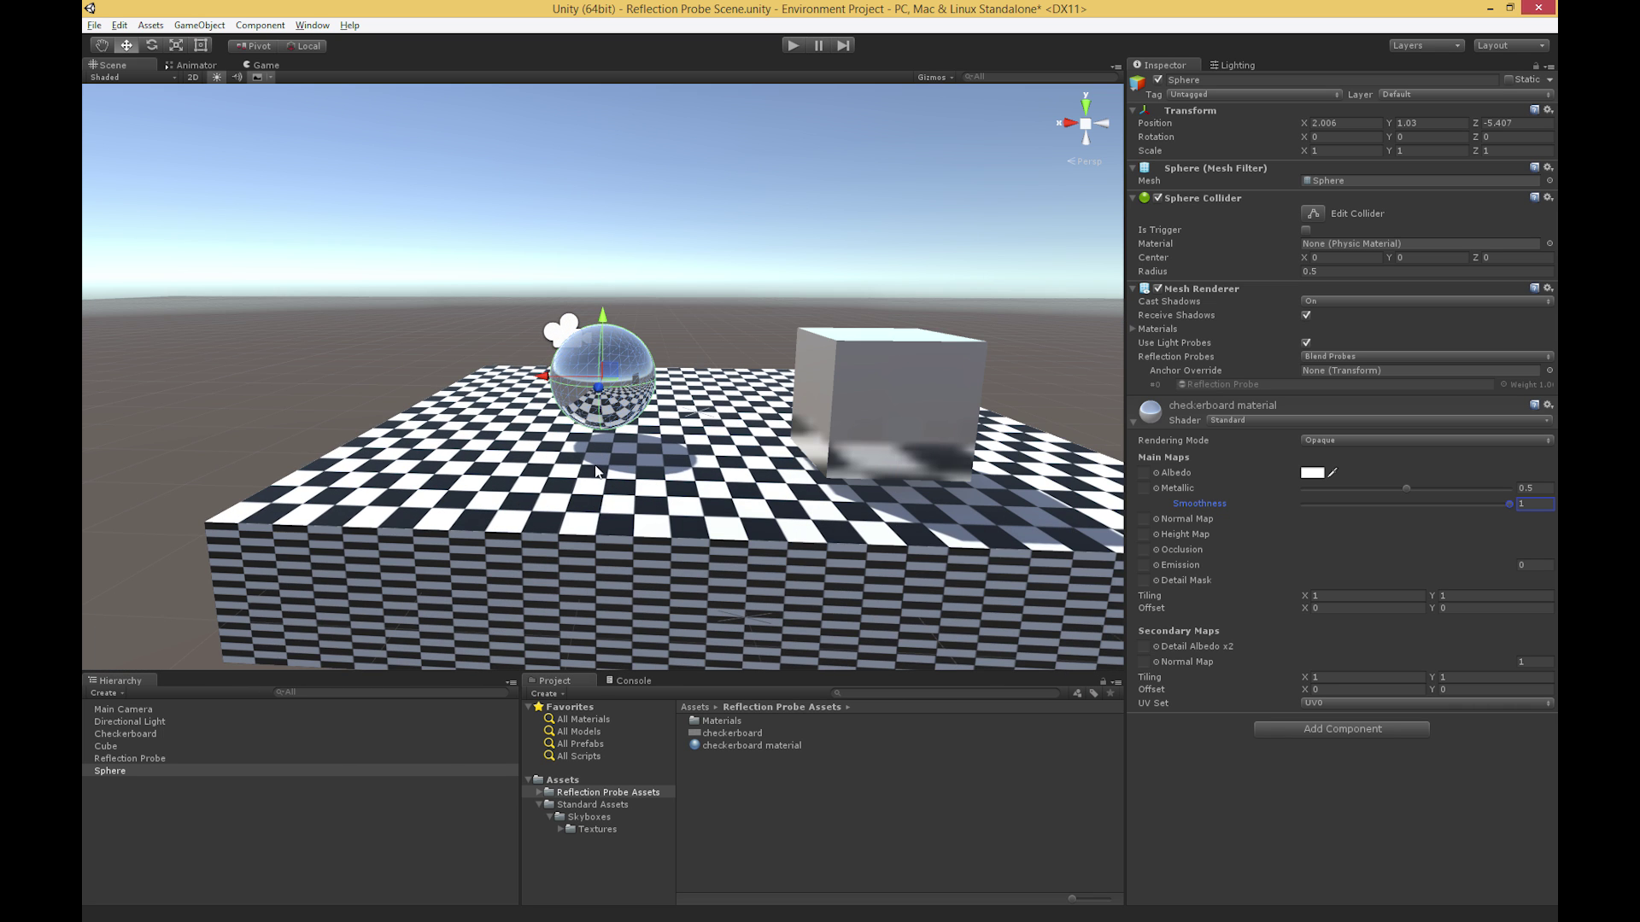
pyautogui.keyDown('alt'); pyautogui.moveTo(597, 470); pyautogui.dragTo(782, 531); pyautogui.keyUp('alt')
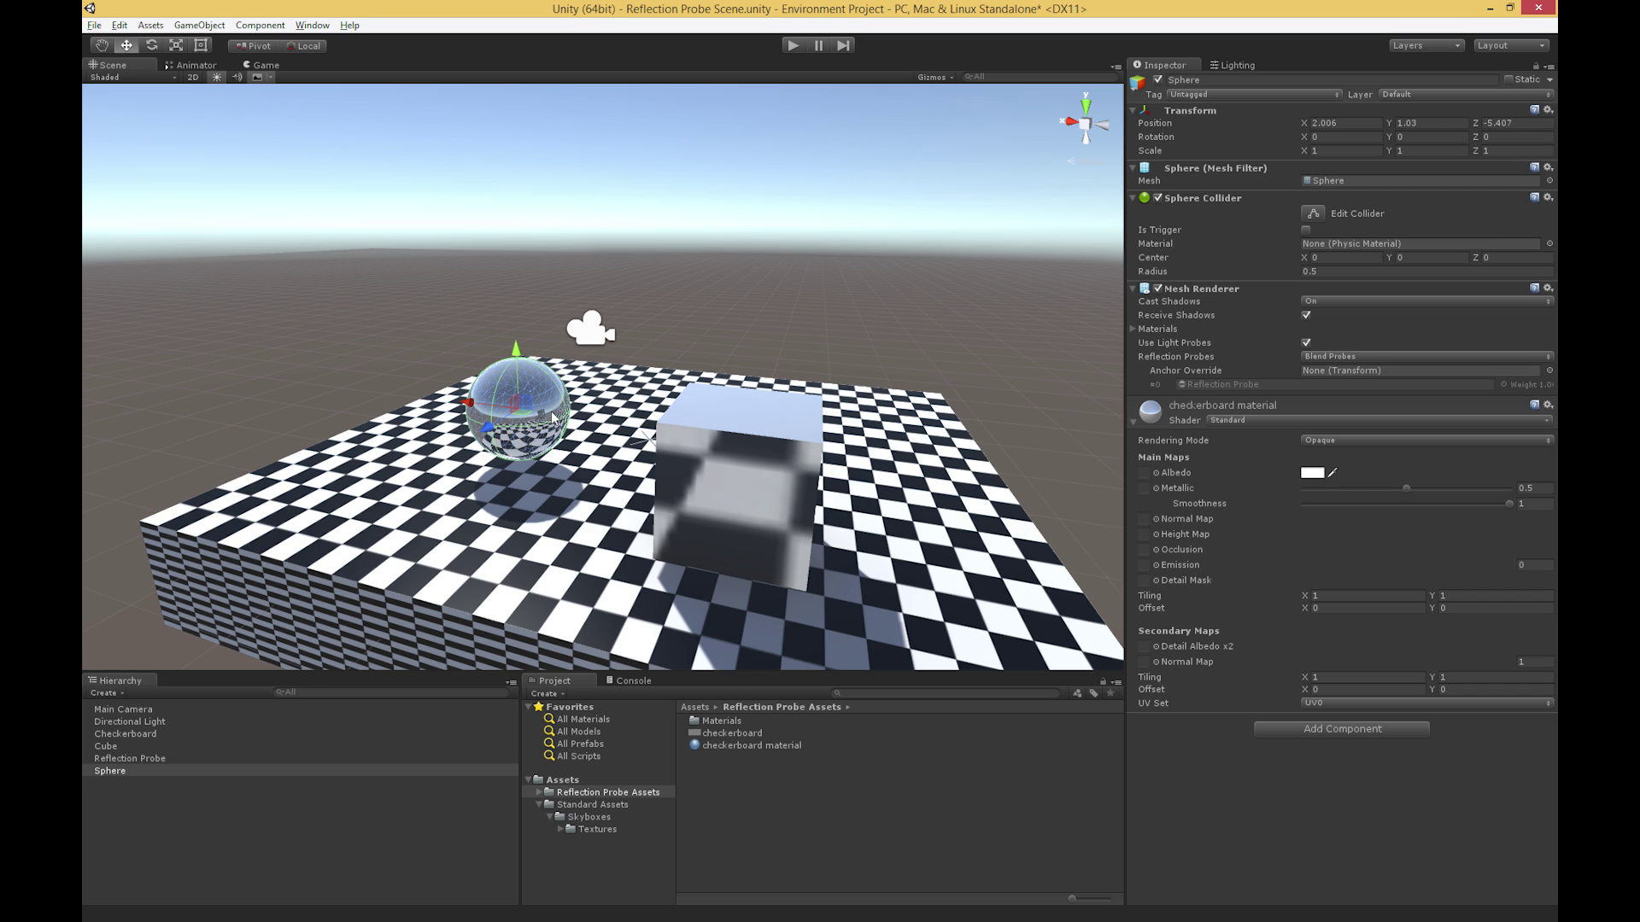
# Set the Reflection Probe's cubemap Resolution to 512 and inspect the sharper reflections on the Cube and Sphere.
pyautogui.click(137, 759)
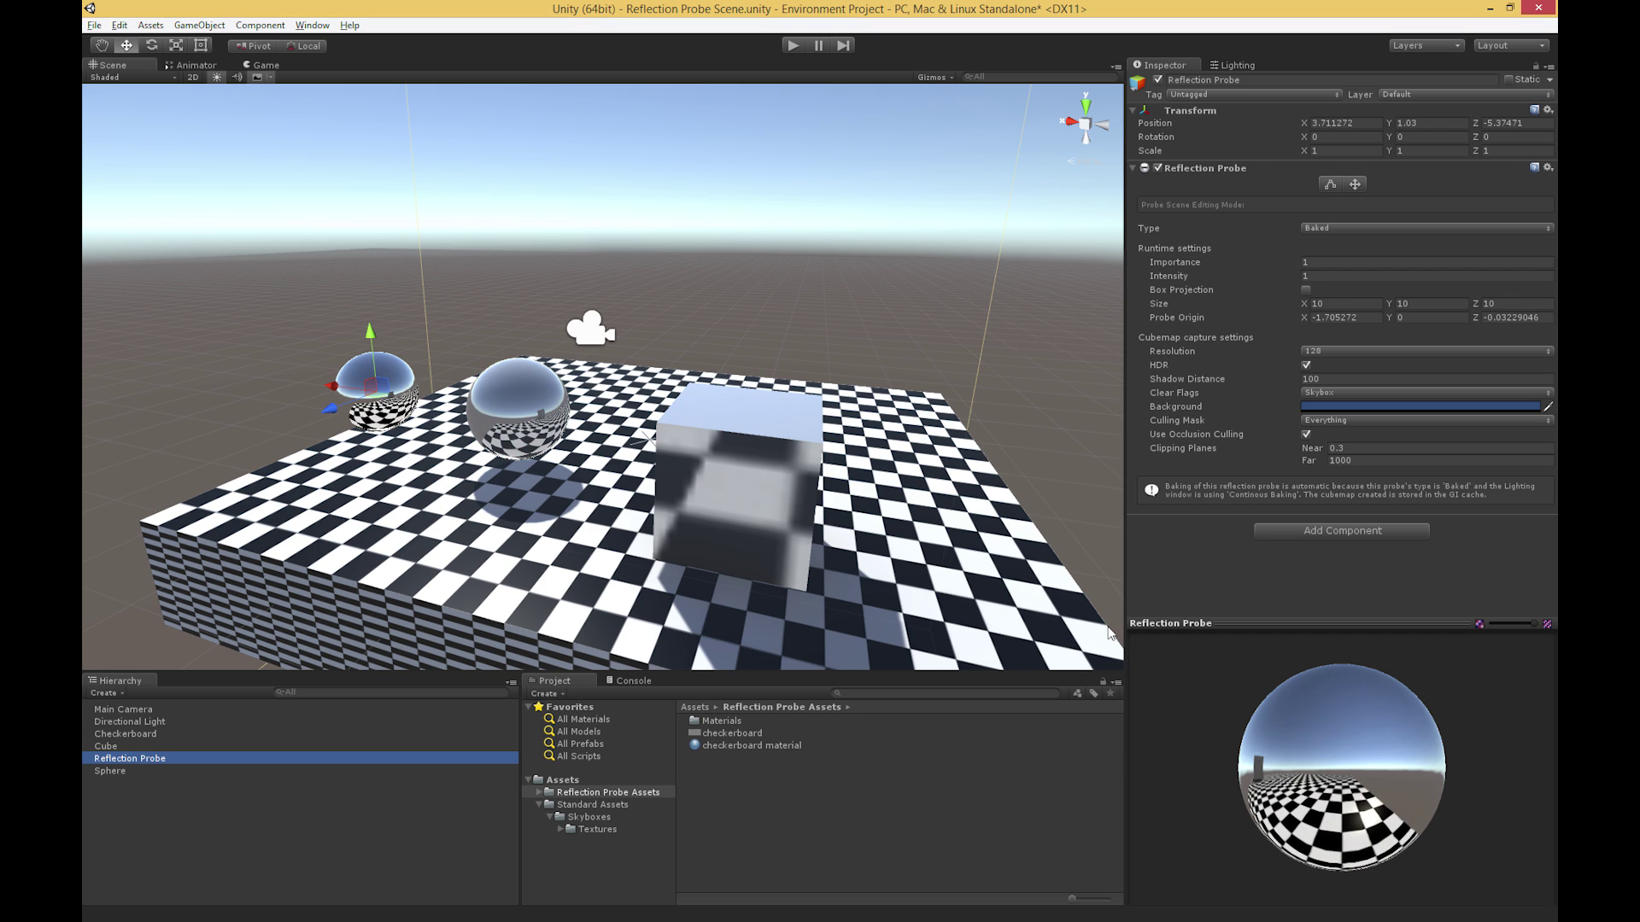
pyautogui.click(1319, 352)
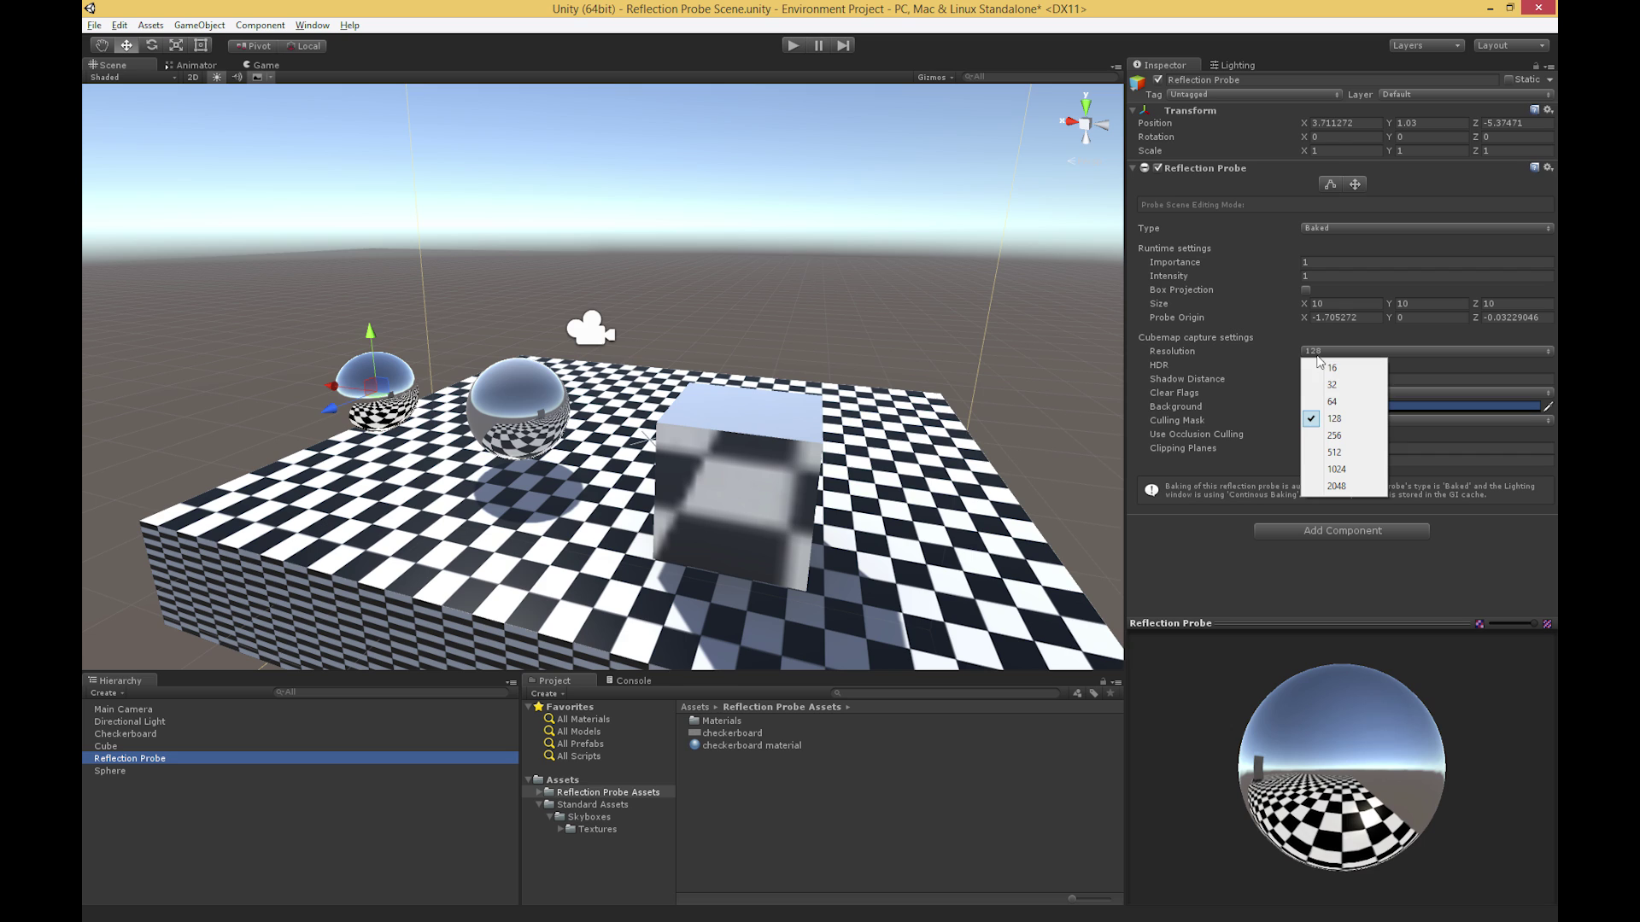
pyautogui.click(1349, 454)
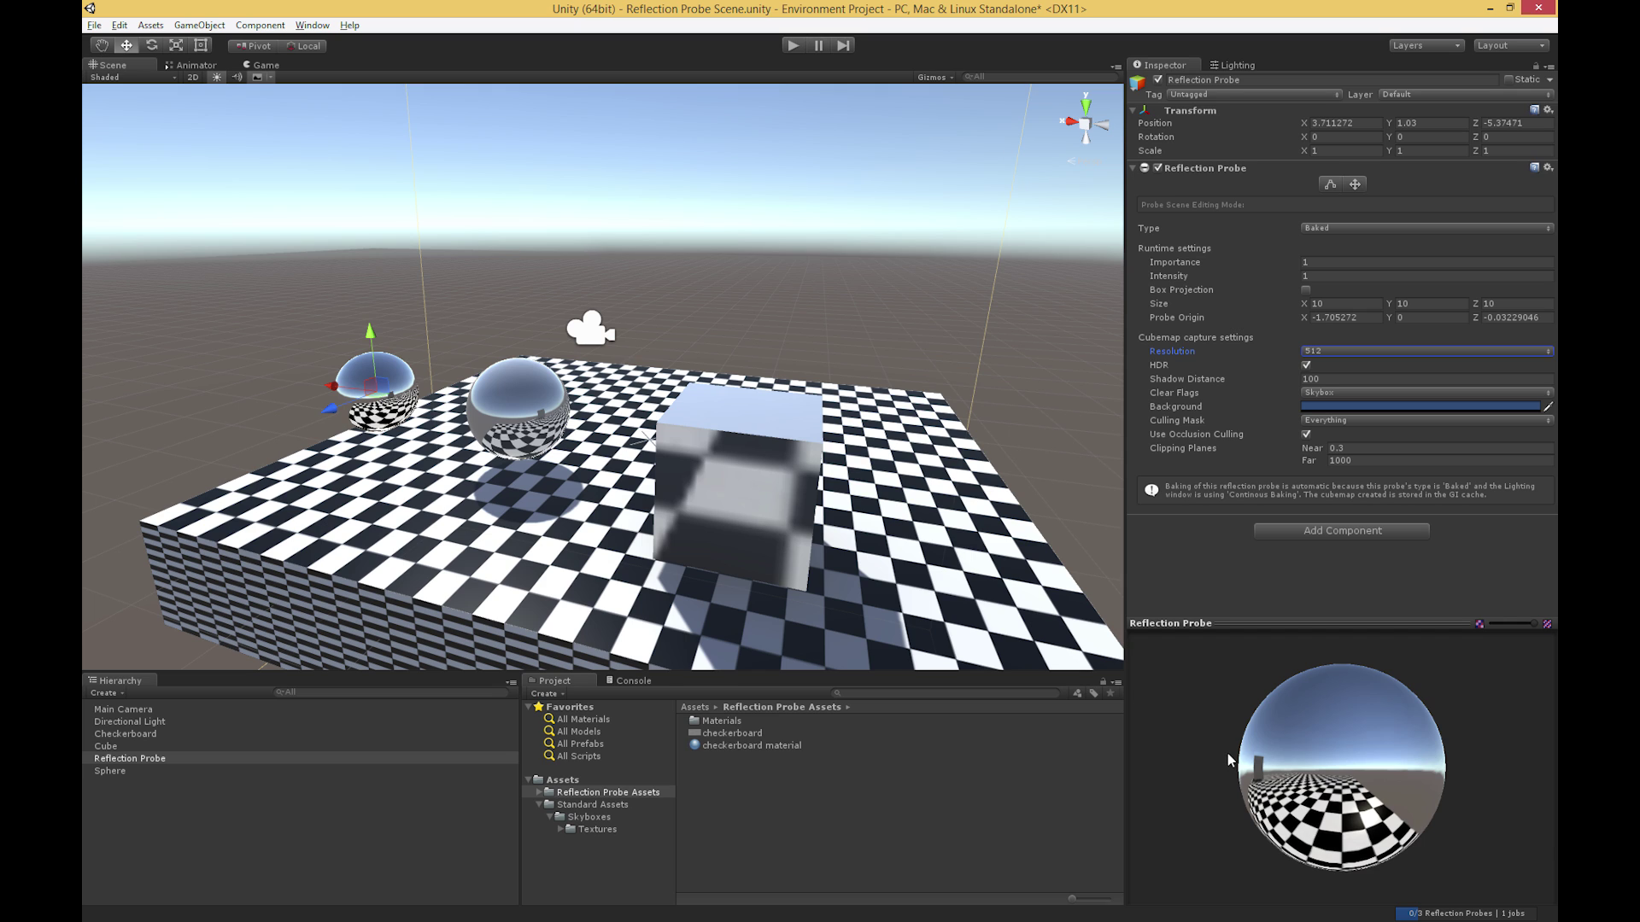
pyautogui.moveTo(803, 526)
pyautogui.keyDown('alt'); pyautogui.mouseDown()
pyautogui.moveTo(754, 510)
pyautogui.moveTo(952, 527)
pyautogui.moveTo(774, 536)
pyautogui.mouseUp(); pyautogui.keyUp('alt')
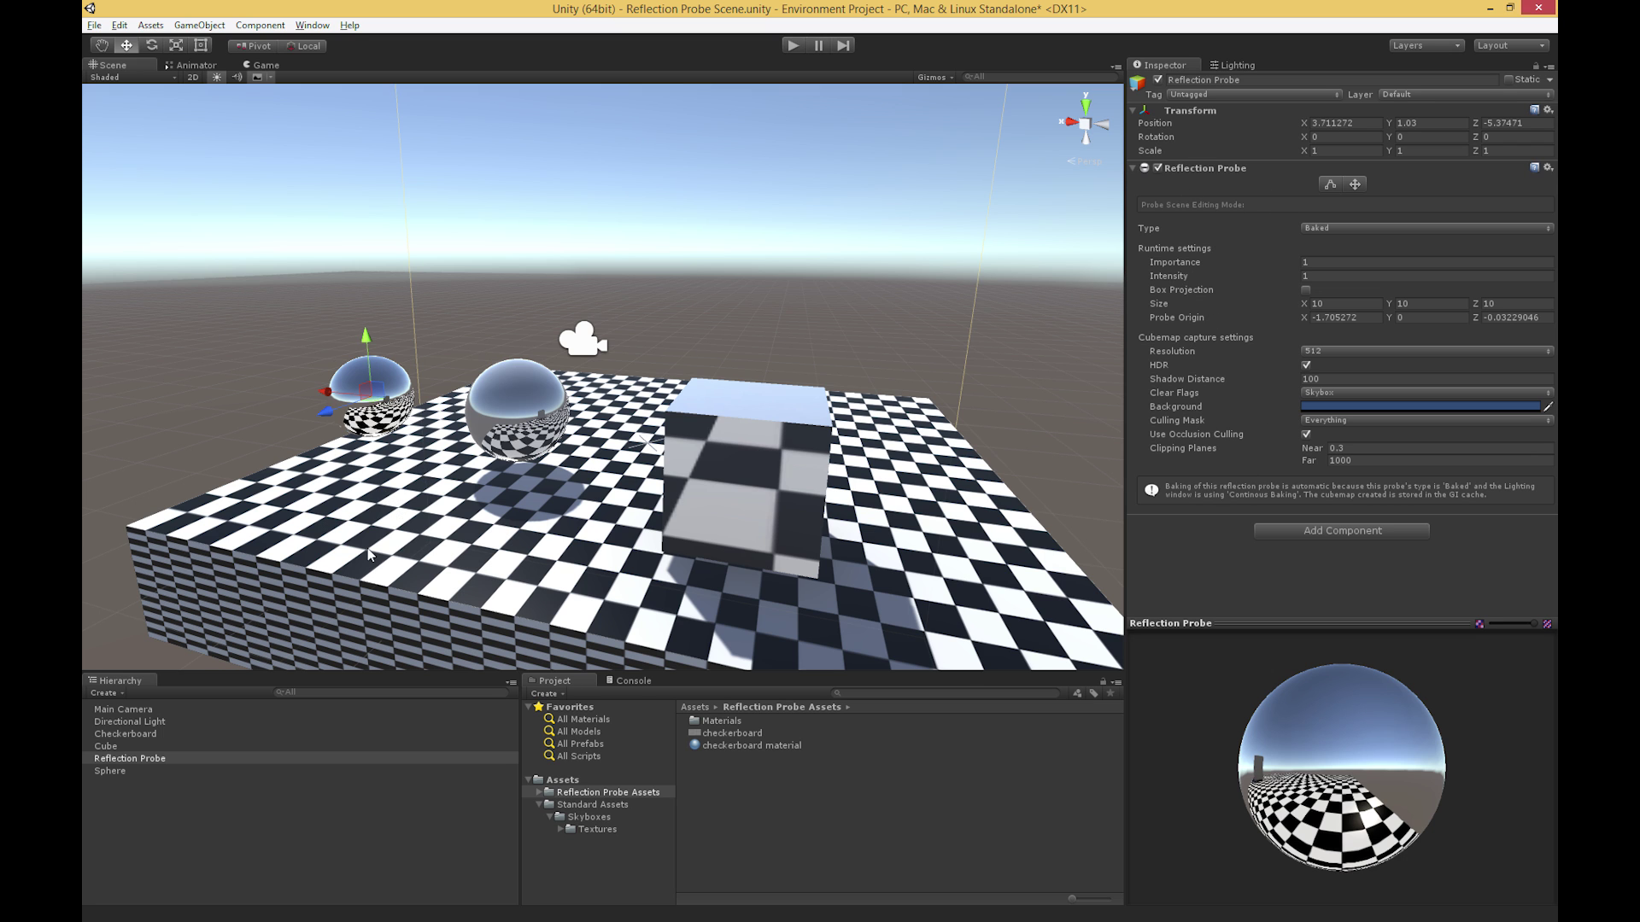
pyautogui.scroll(2, 410, 487)
pyautogui.moveTo(409, 487); pyautogui.dragTo(436, 469, button='middle')
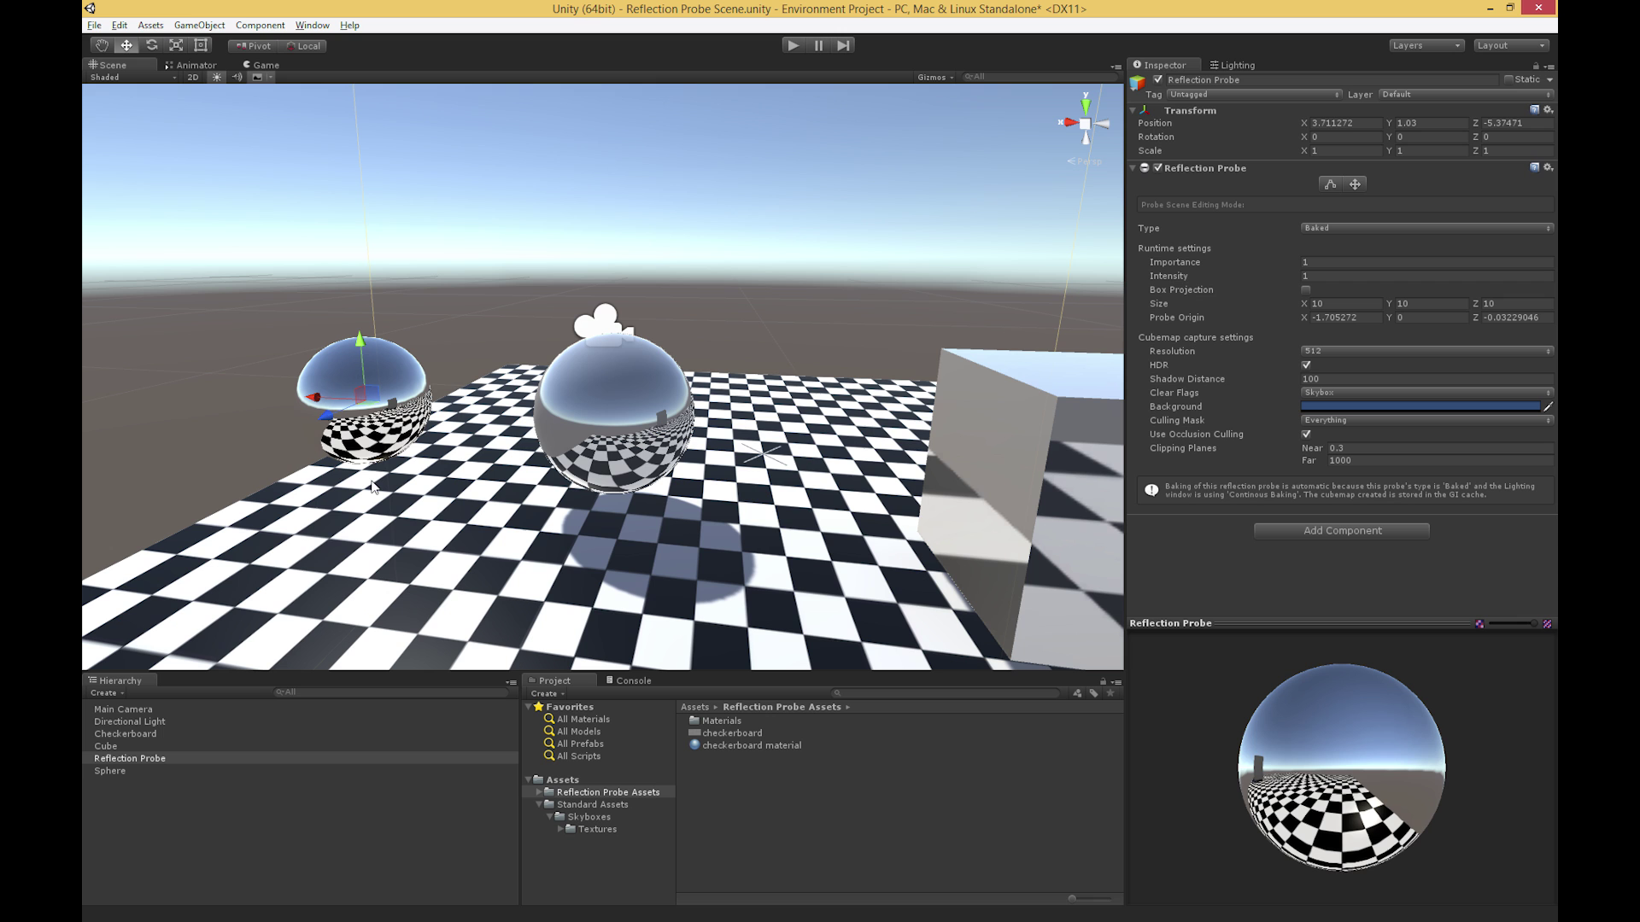
# Move the Reflection Probe to about X 1.1, Z -6.58 and the Sphere to about X 1.98, Z -5.34.
pyautogui.doubleClick(160, 759)
pyautogui.keyDown('alt'); pyautogui.moveTo(595, 440); pyautogui.dragTo(587, 486); pyautogui.keyUp('alt')
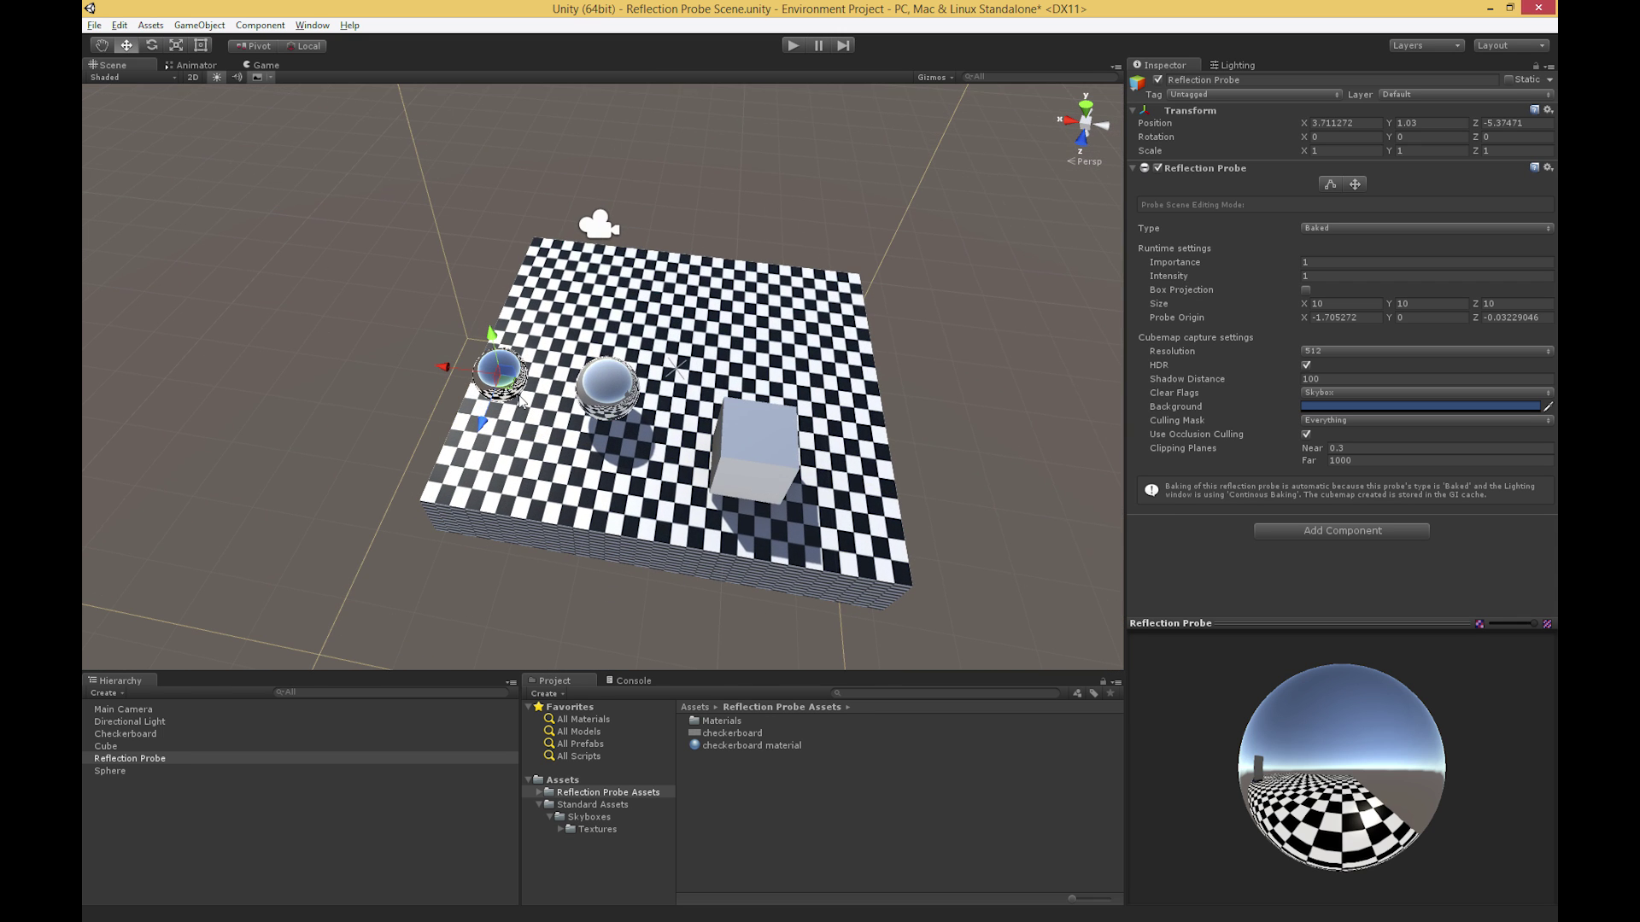
pyautogui.moveTo(504, 392); pyautogui.dragTo(684, 349)
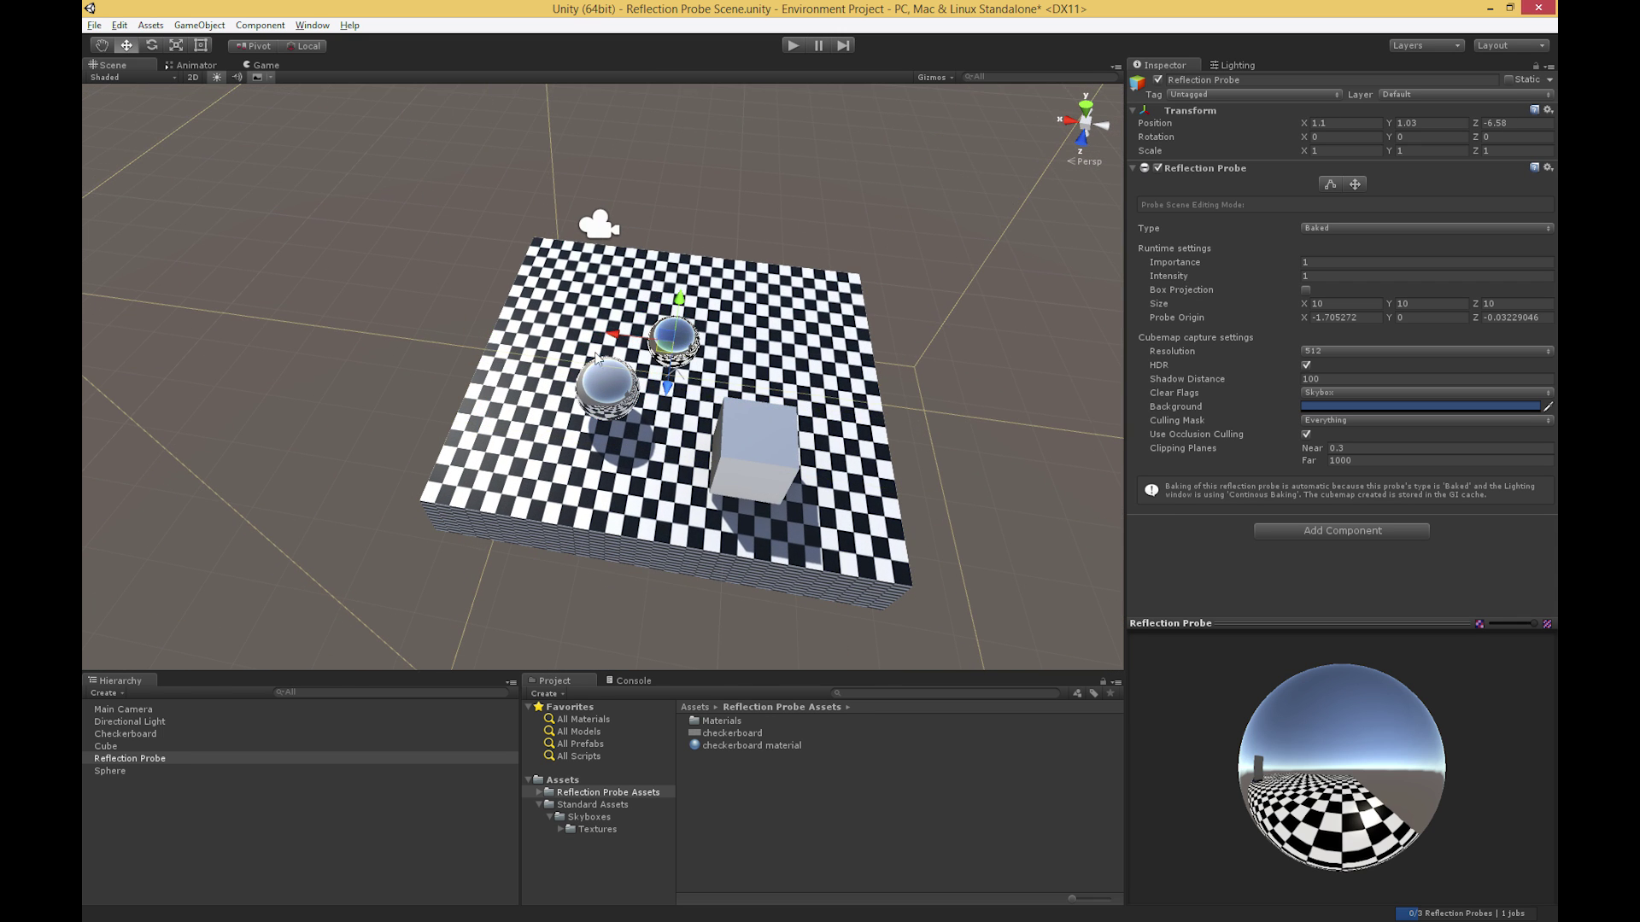
pyautogui.click(612, 401)
pyautogui.moveTo(612, 395); pyautogui.dragTo(768, 483)
pyautogui.scroll(5, 606, 401)
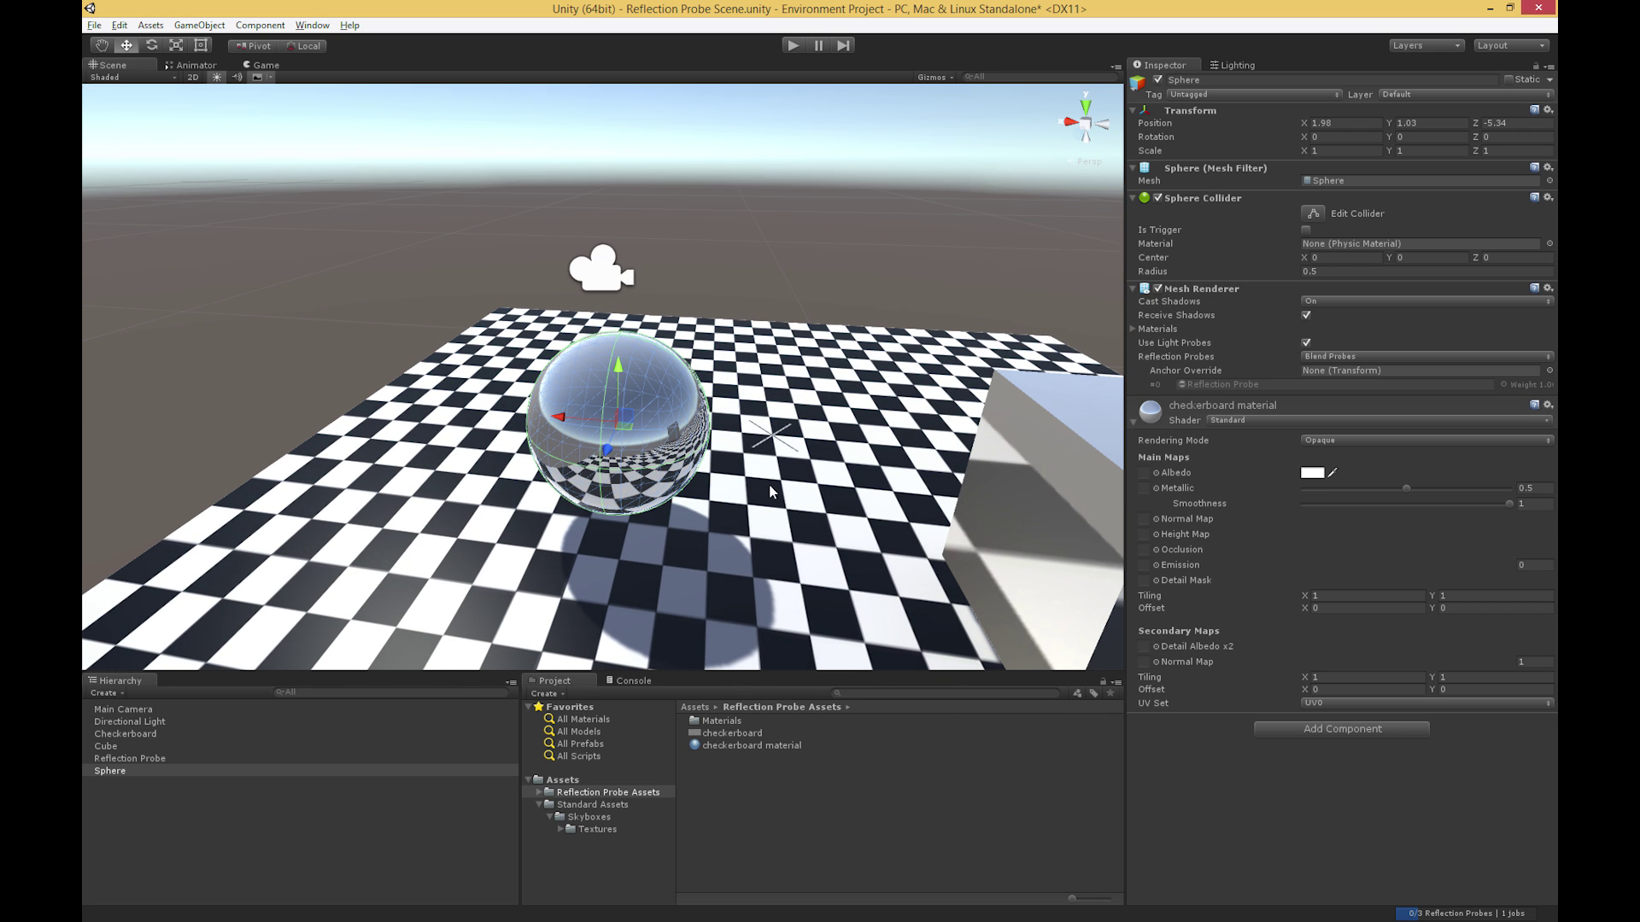
# Add a Reflection Probe component to the Sphere and examine its settings and reflection.
pyautogui.click(1309, 726)
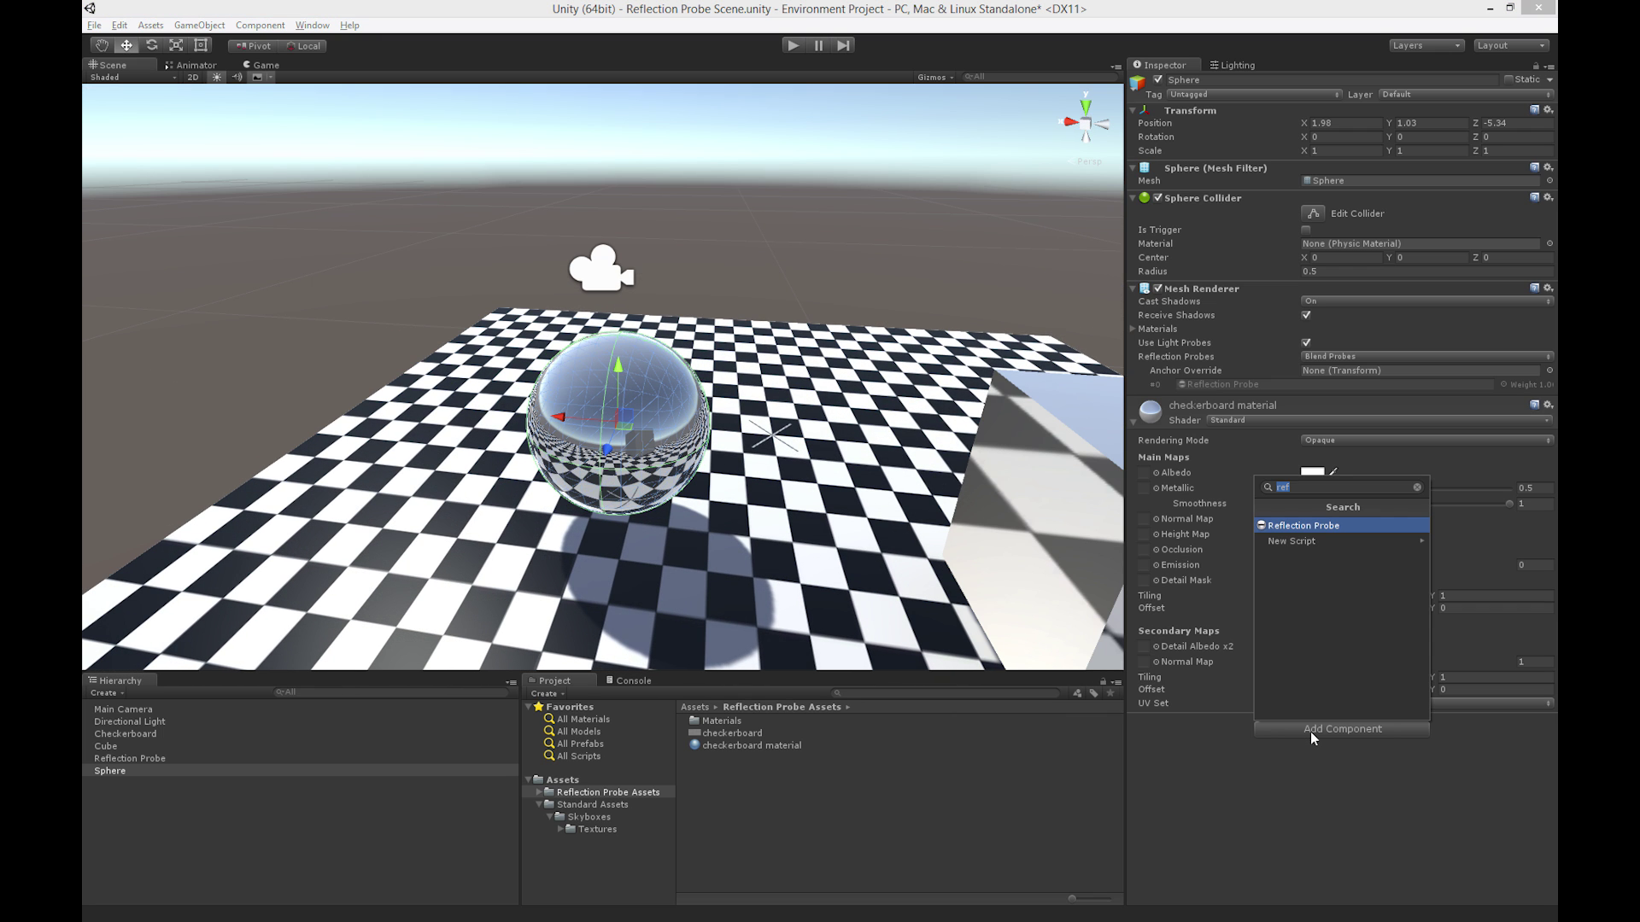
pyautogui.press('Return')
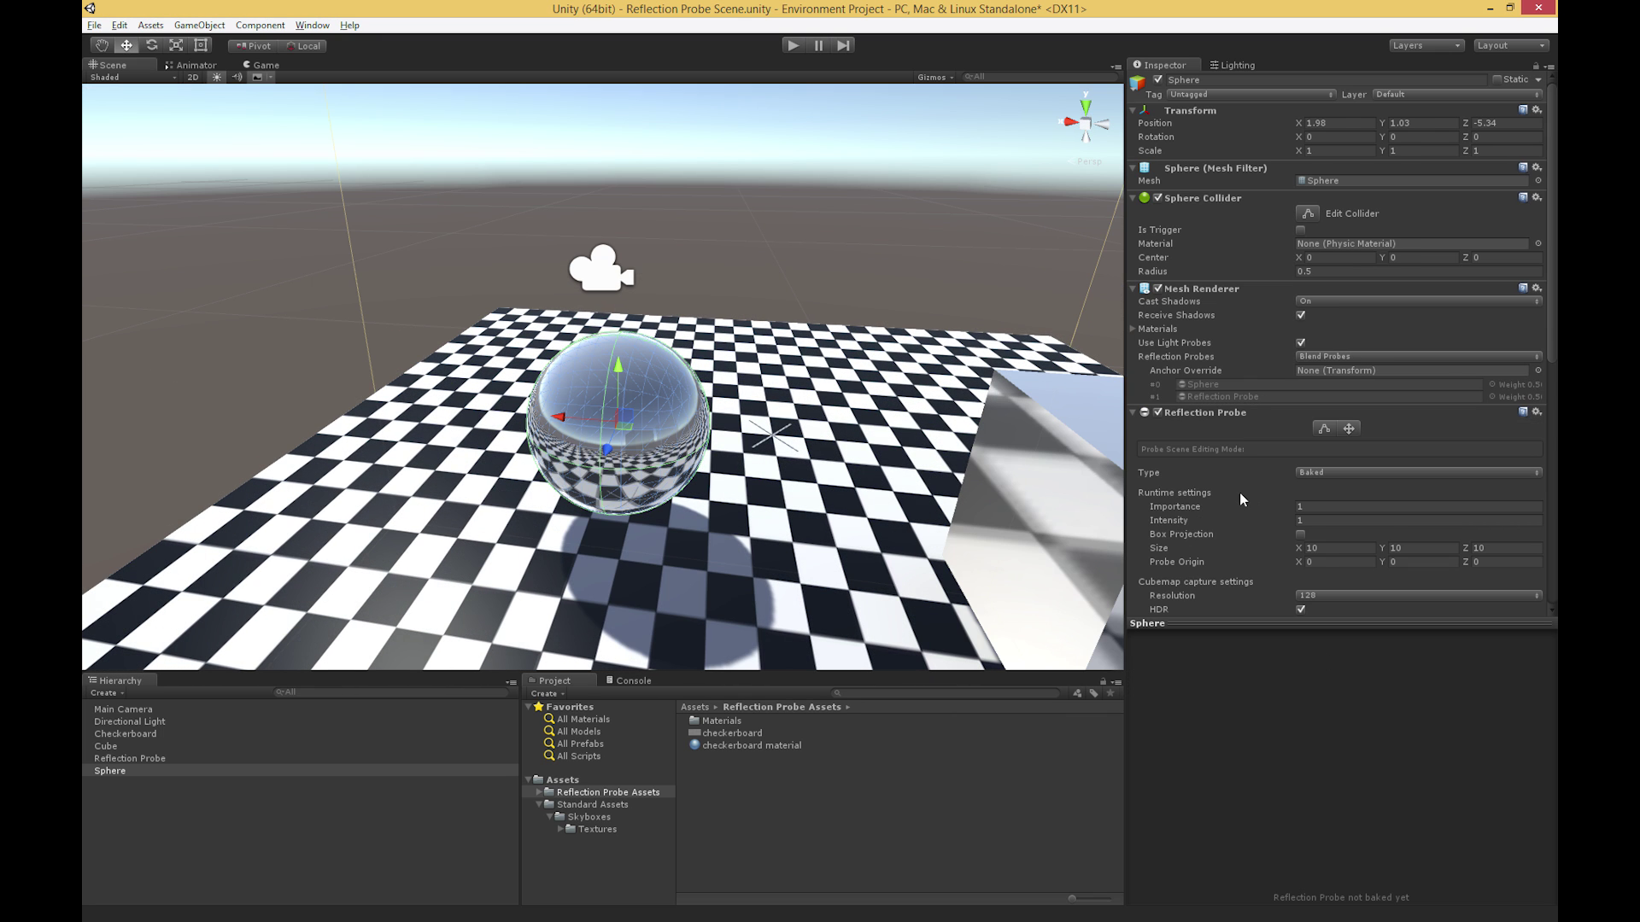
pyautogui.scroll(-6, 1240, 500)
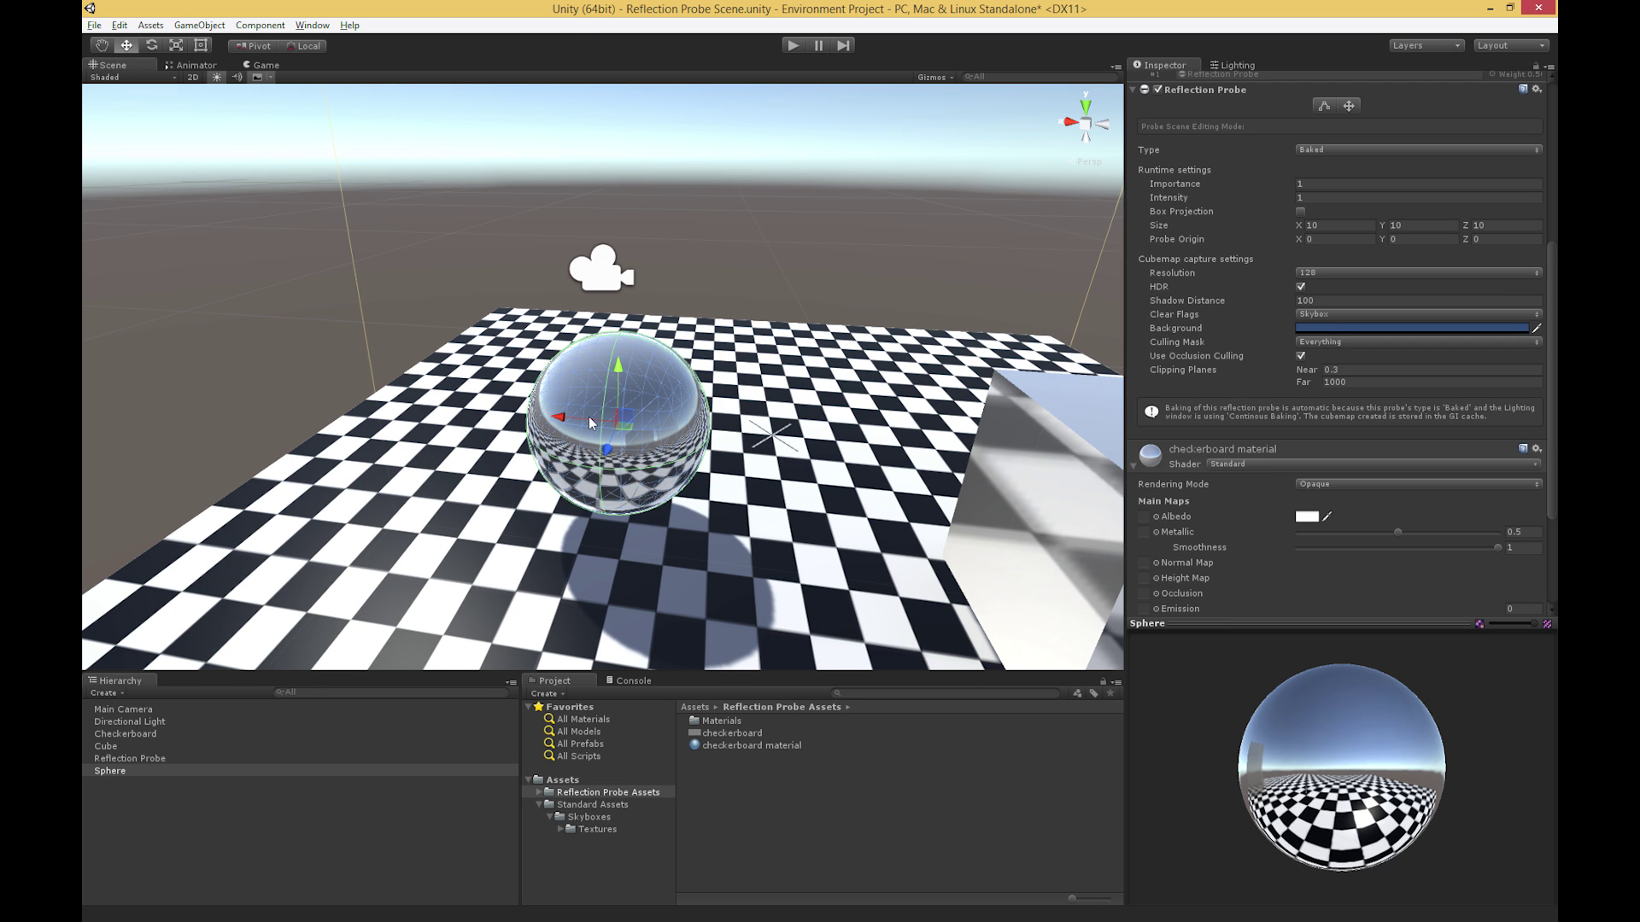
pyautogui.keyDown('alt'); pyautogui.moveTo(588, 417); pyautogui.dragTo(590, 478); pyautogui.keyUp('alt')
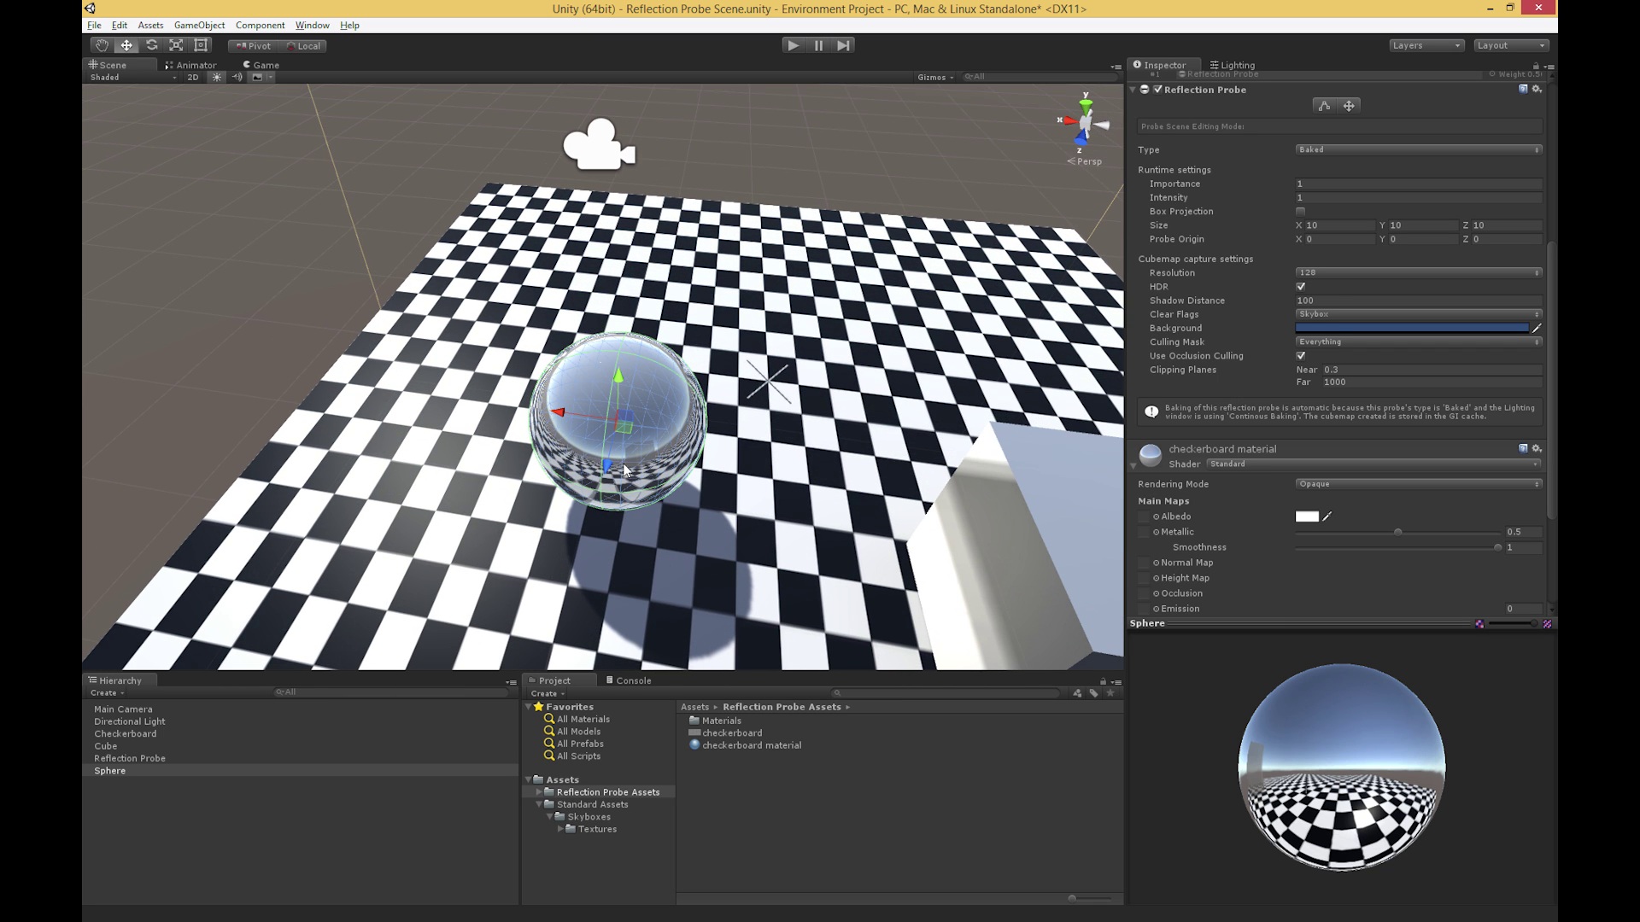
# Set the Type of the Sphere's Reflection Probe to Realtime and move the Sphere farther back on the checkerboard to test its reflection.
pyautogui.click(1320, 150)
pyautogui.click(1332, 203)
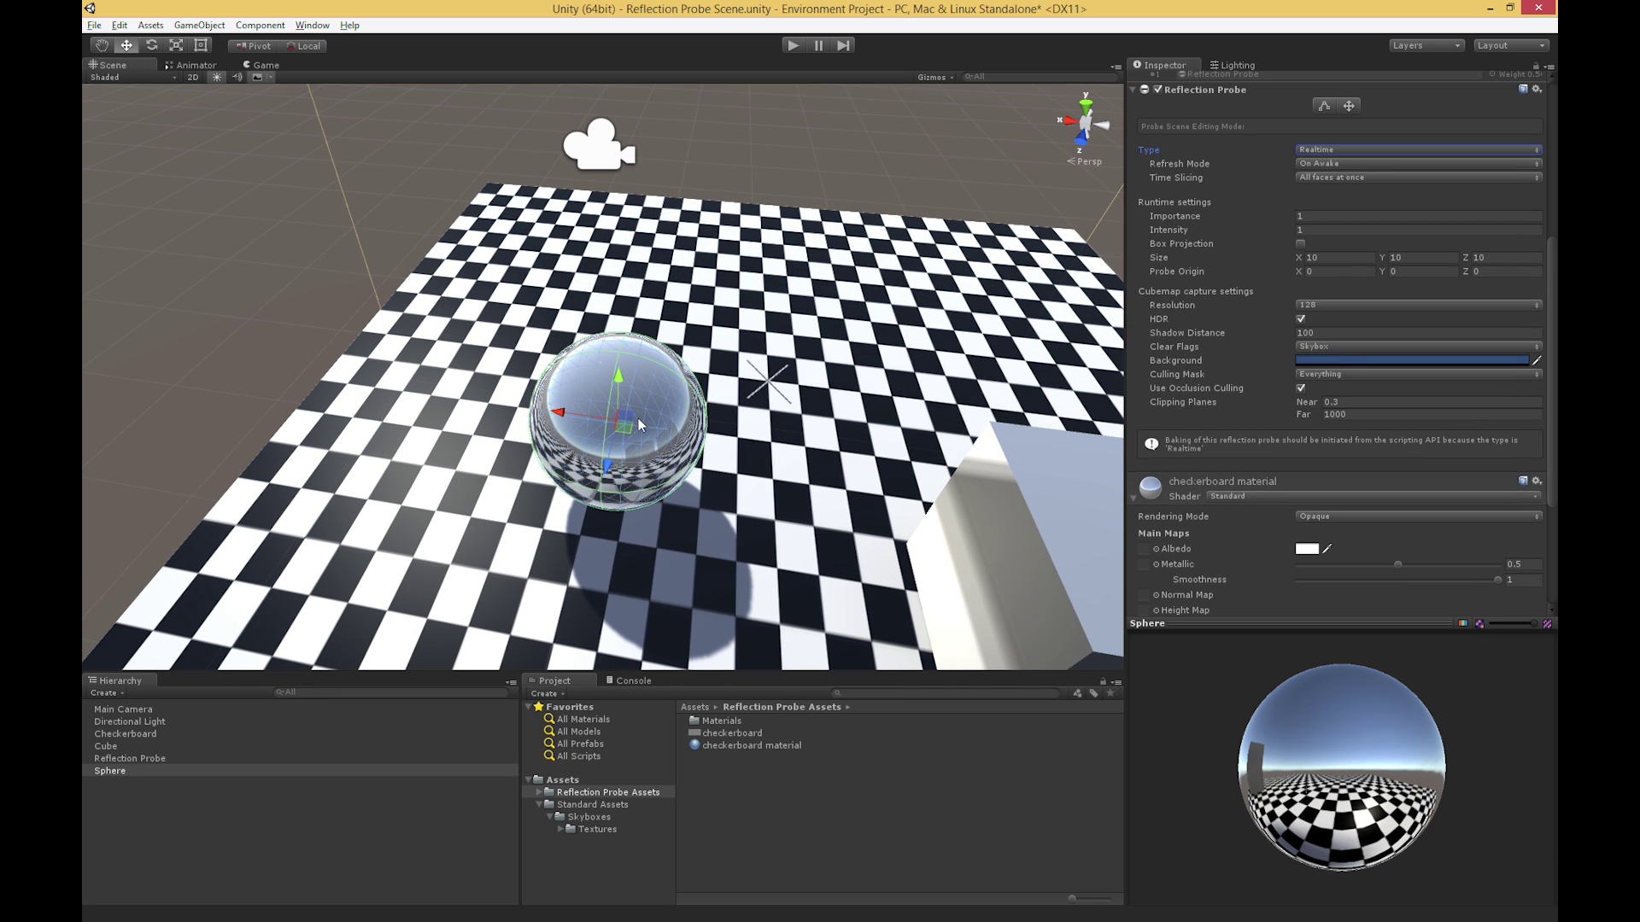
pyautogui.moveTo(624, 429); pyautogui.dragTo(687, 327)
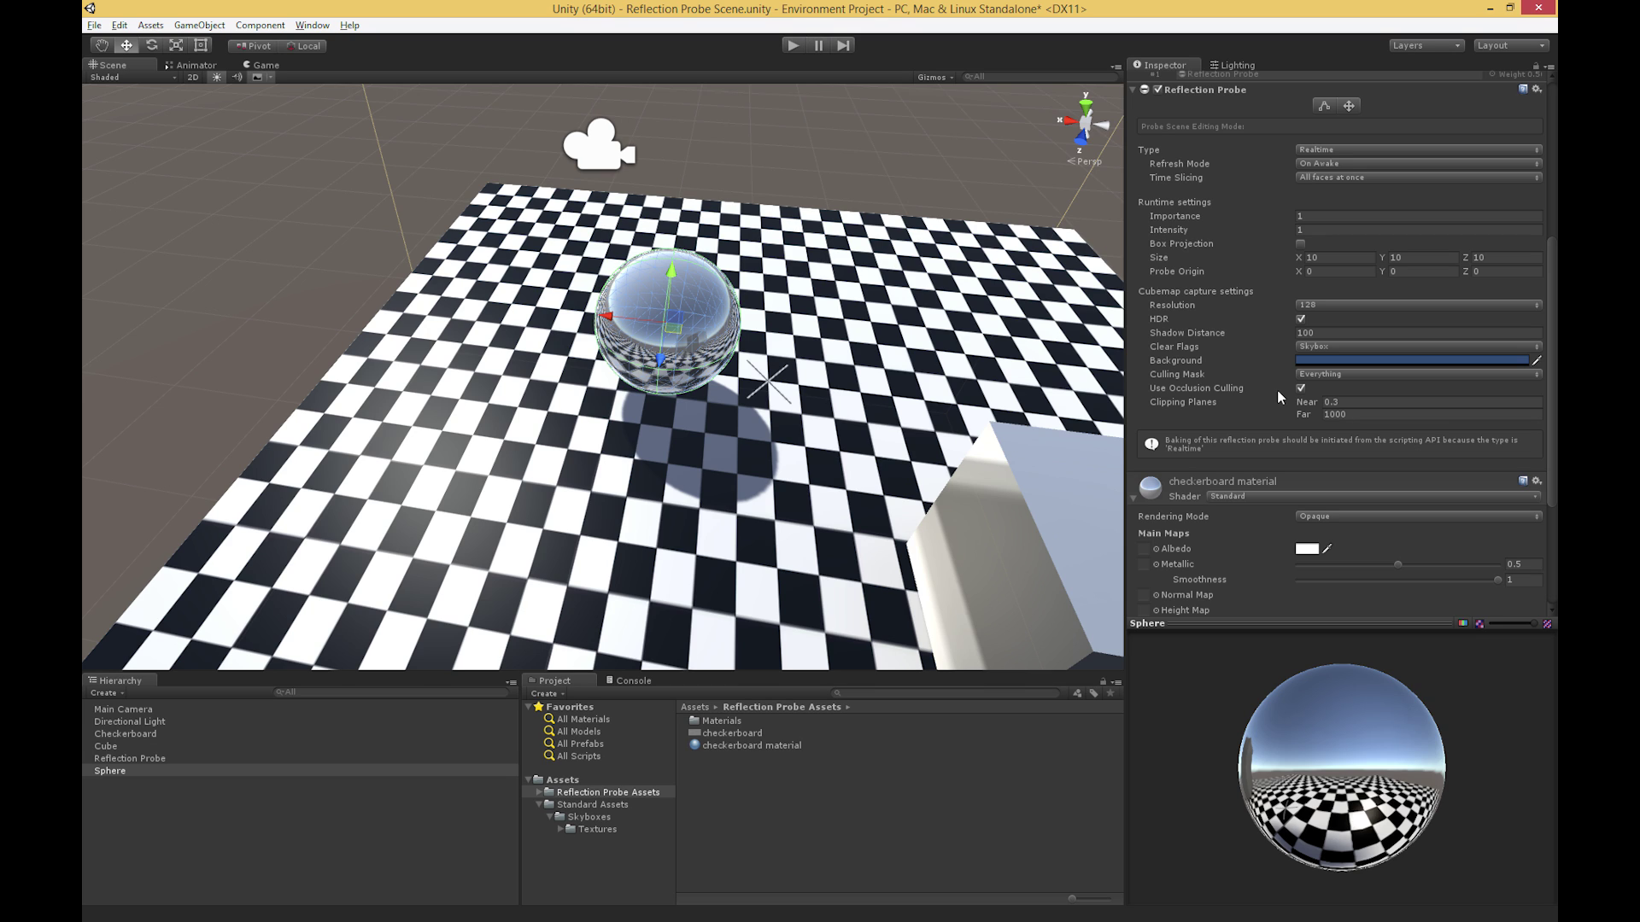
pyautogui.scroll(-5, 847, 446)
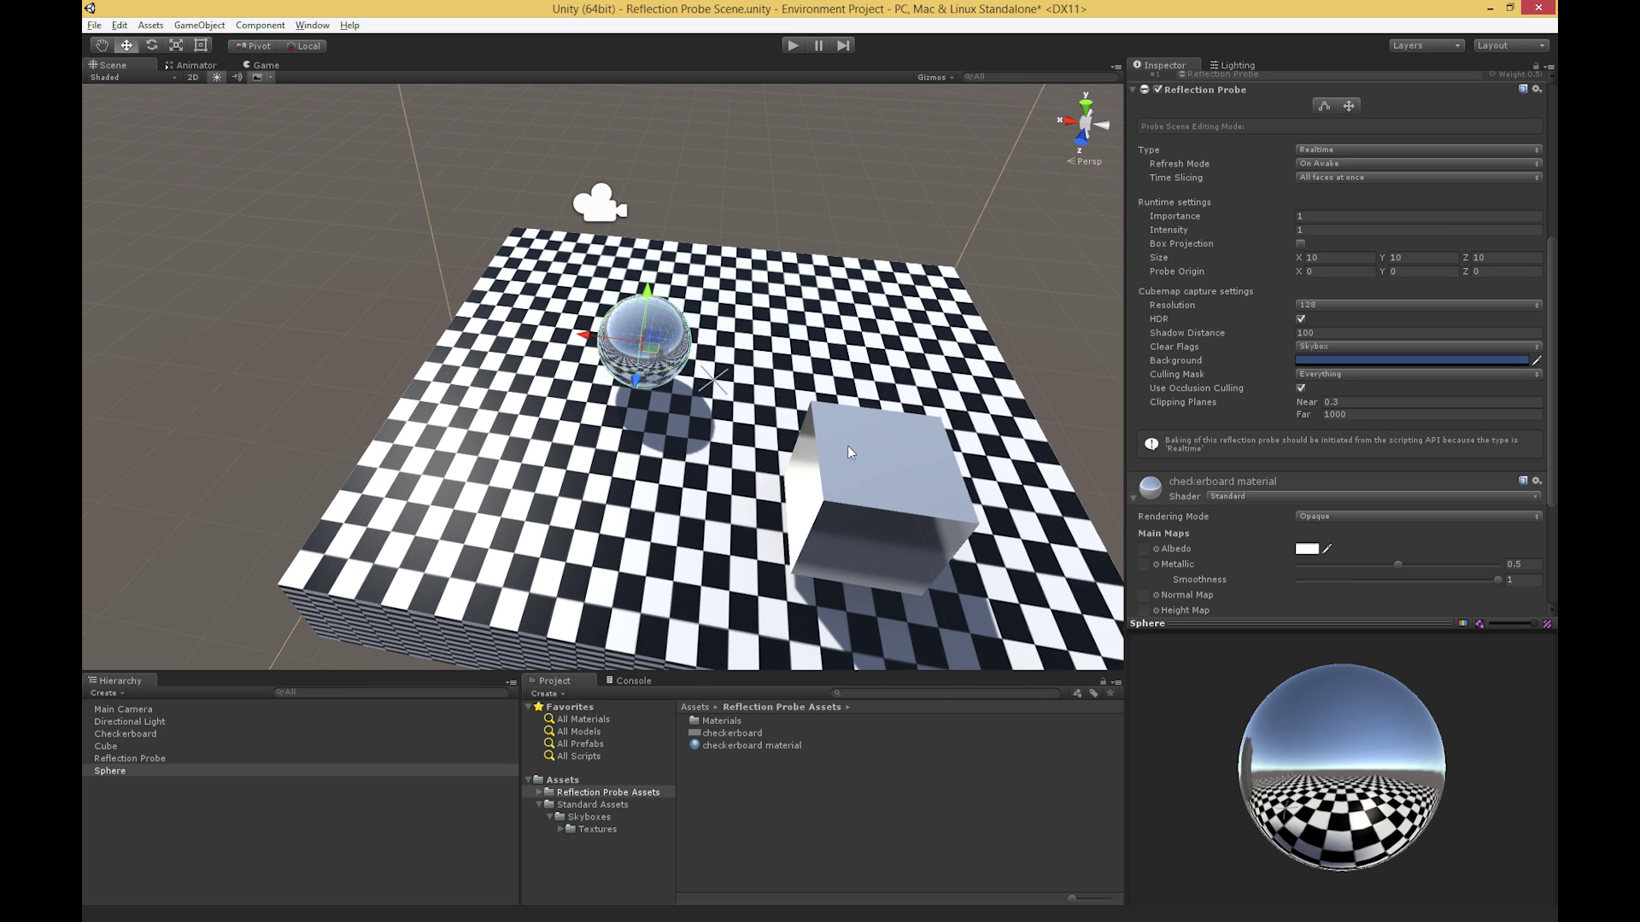
pyautogui.keyDown('alt'); pyautogui.moveTo(847, 446); pyautogui.dragTo(752, 392); pyautogui.keyUp('alt')
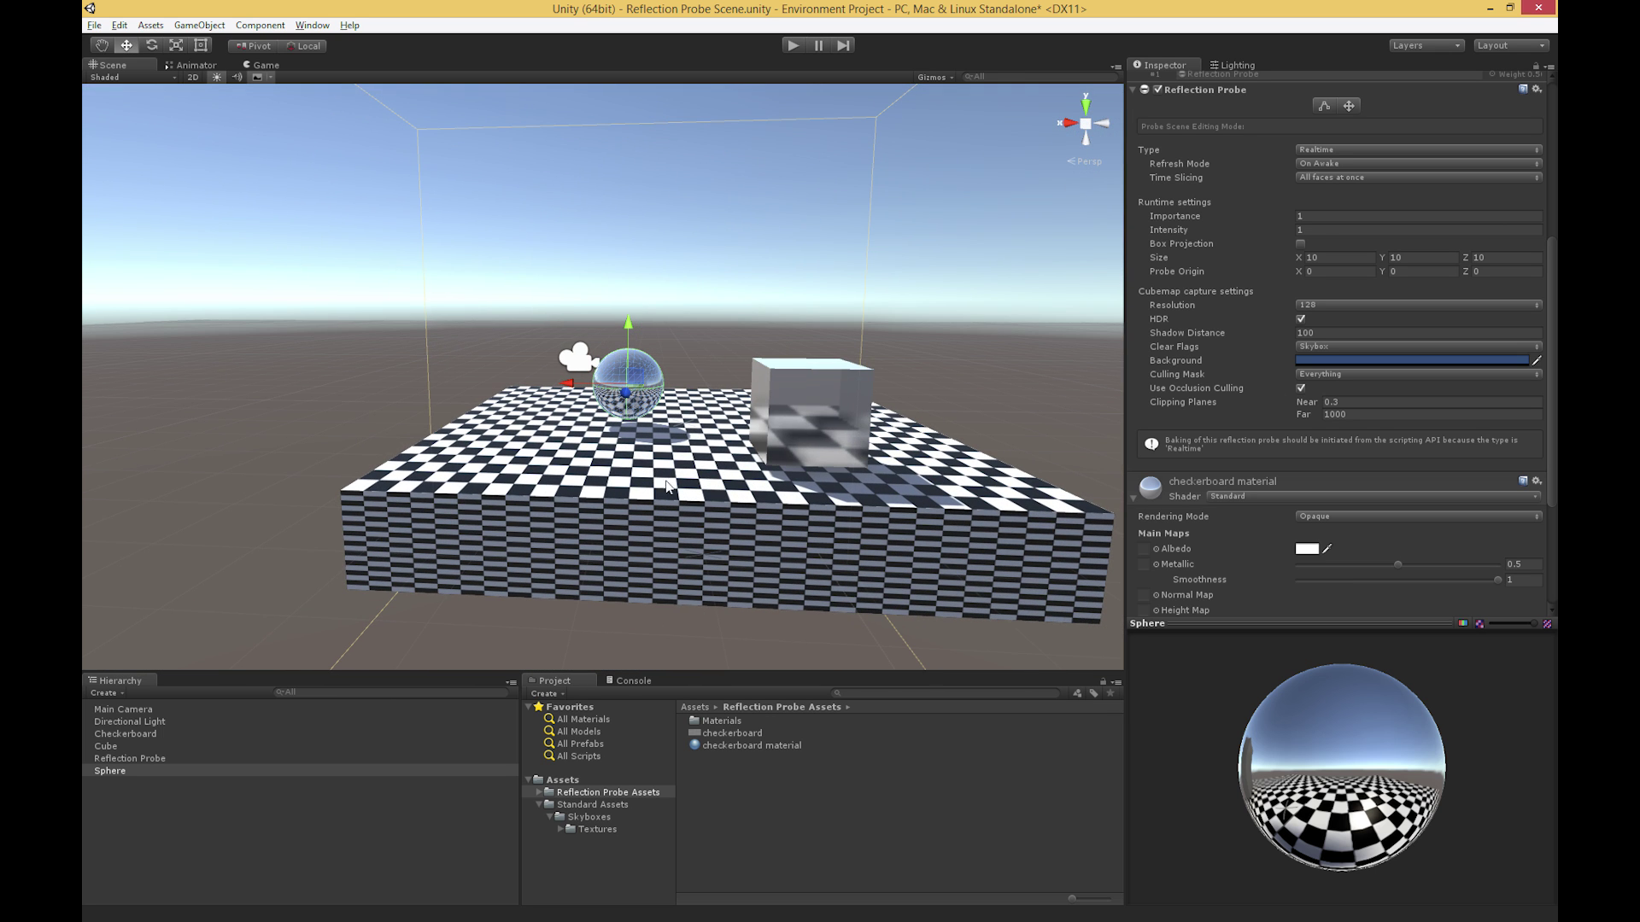